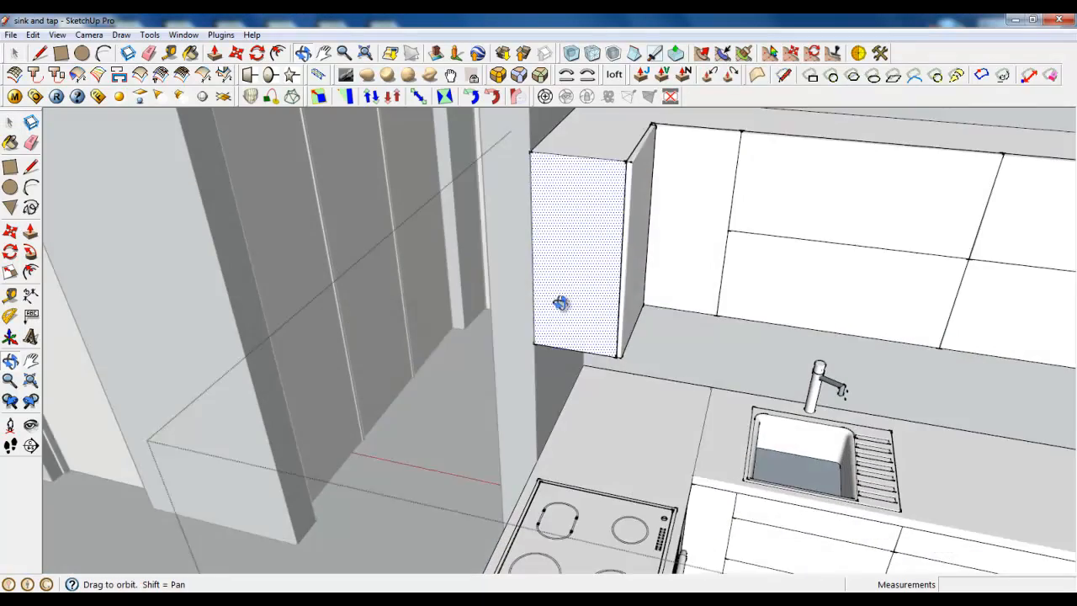
Draw a 250 mm horizontal line across the lower part of the wall cabinet's end face.
{"action": "scroll", "coordinate": [694, 330], "scroll_direction": "down", "scroll_amount": 2}
{"action": "left_click", "coordinate": [39, 53]}
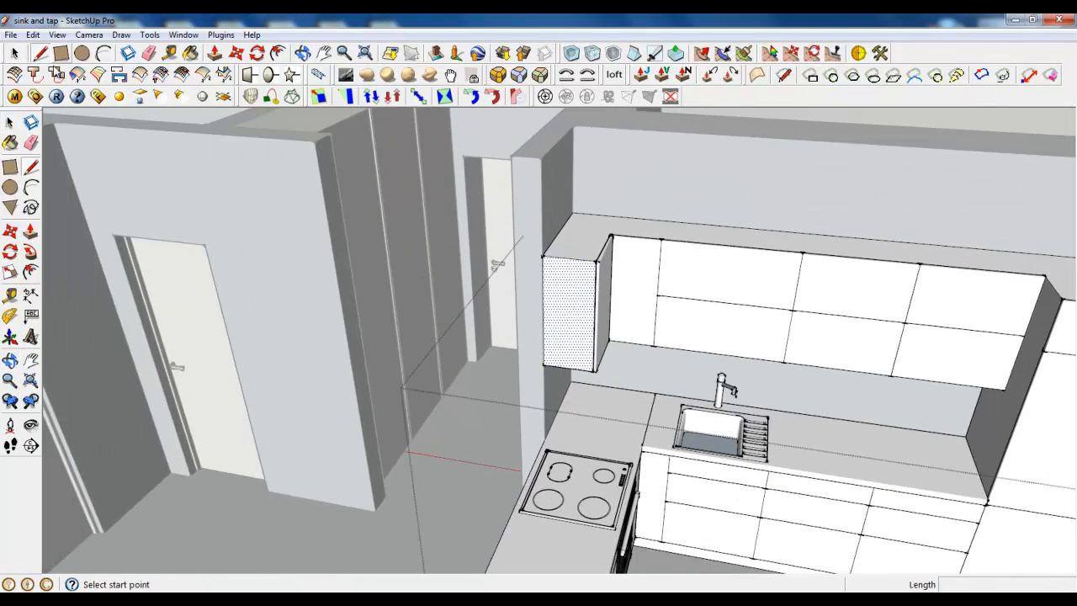
{"action": "scroll", "coordinate": [553, 315], "scroll_direction": "up", "scroll_amount": 5}
{"action": "left_click", "coordinate": [515, 379]}
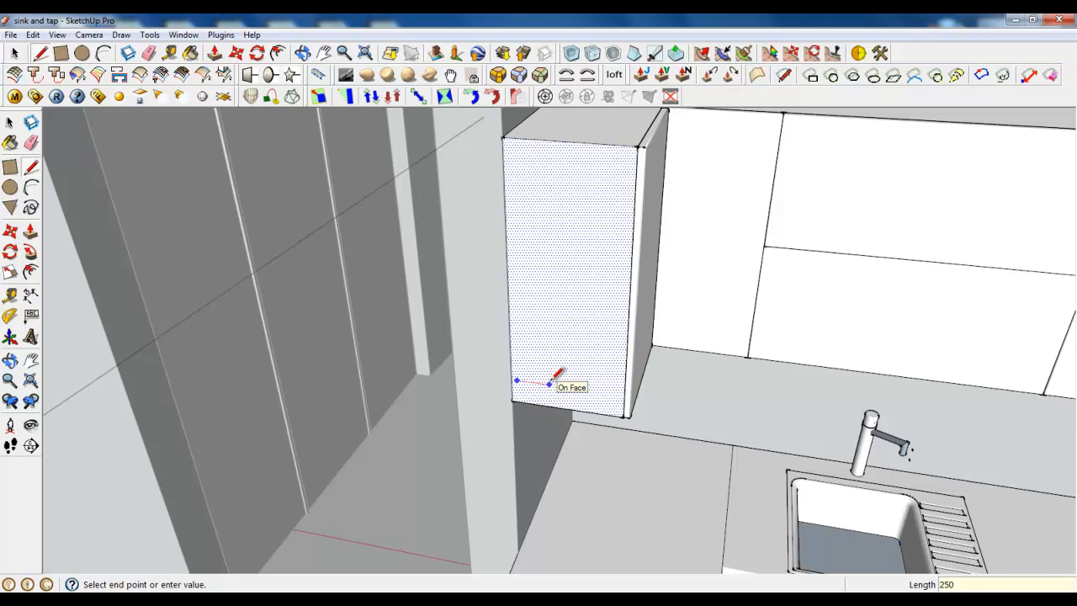
{"action": "key", "text": "Return"}
{"action": "key", "text": "space"}
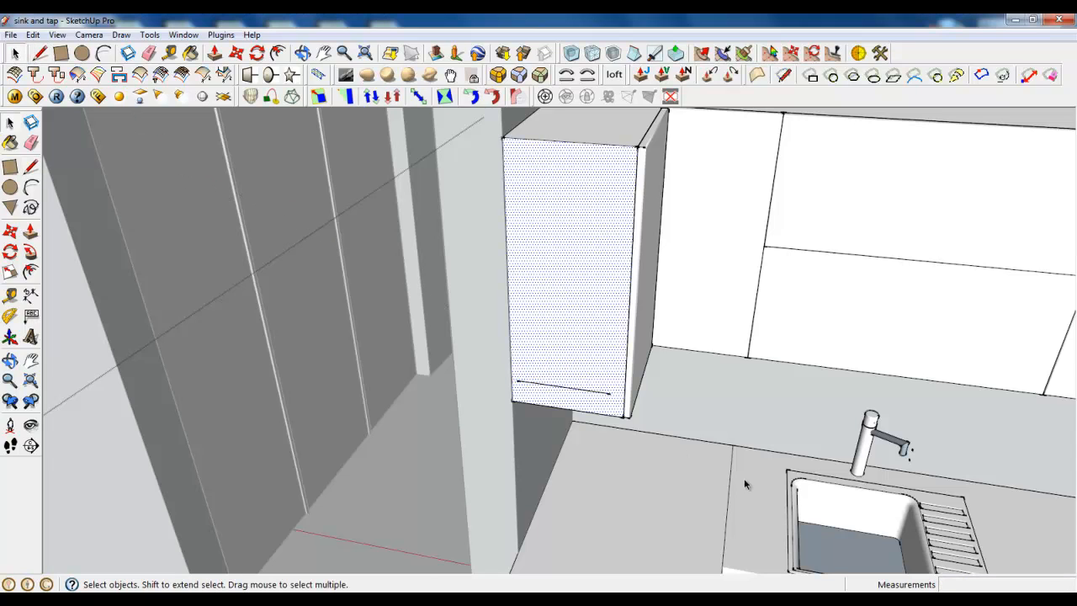
Complete the 250 mm line into a closed rectangle about 108 mm high on the cabinet's end face.
{"action": "scroll", "coordinate": [647, 421], "scroll_direction": "up", "scroll_amount": 3}
{"action": "left_click", "coordinate": [528, 356]}
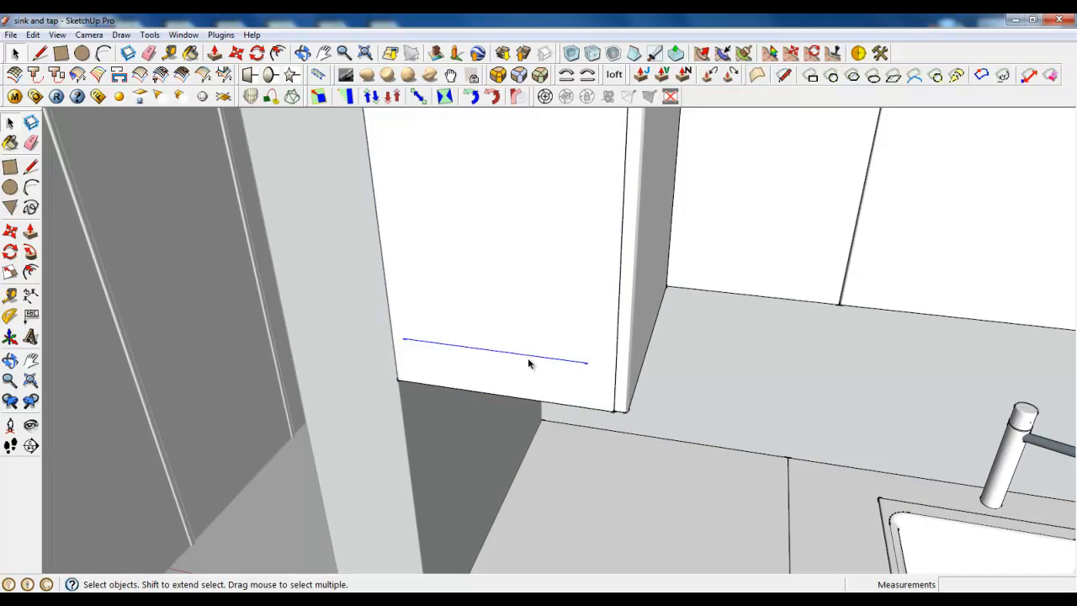
{"action": "left_click", "coordinate": [40, 54]}
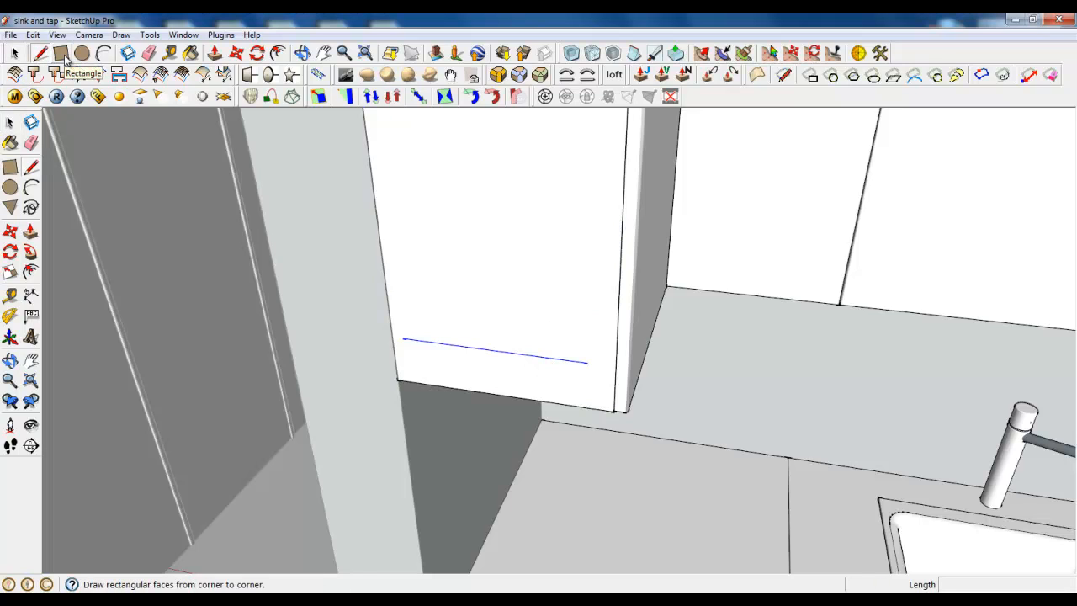
{"action": "left_click", "coordinate": [588, 362]}
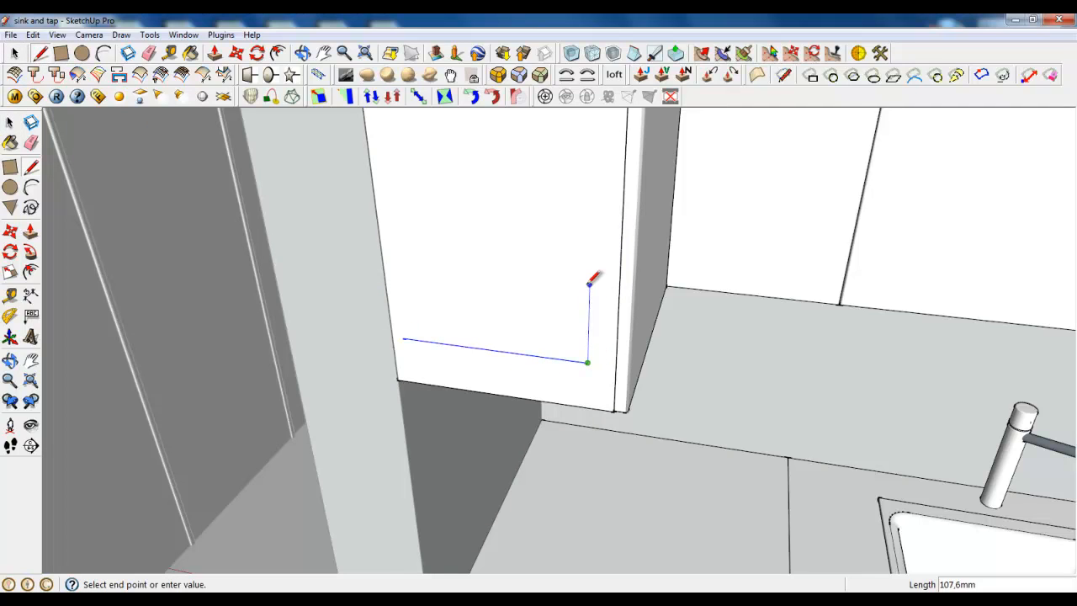
{"action": "left_click", "coordinate": [589, 284]}
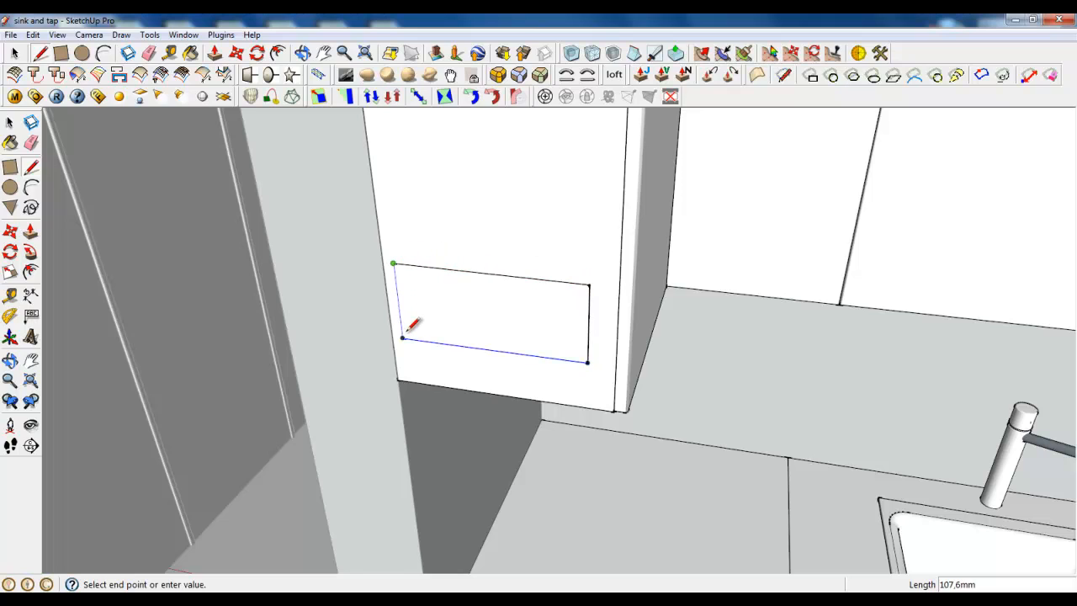
{"action": "left_click", "coordinate": [403, 336]}
Make the rectangle's face and edges a group and open the group for editing.
{"action": "left_click", "coordinate": [15, 54]}
{"action": "left_click", "coordinate": [463, 303]}
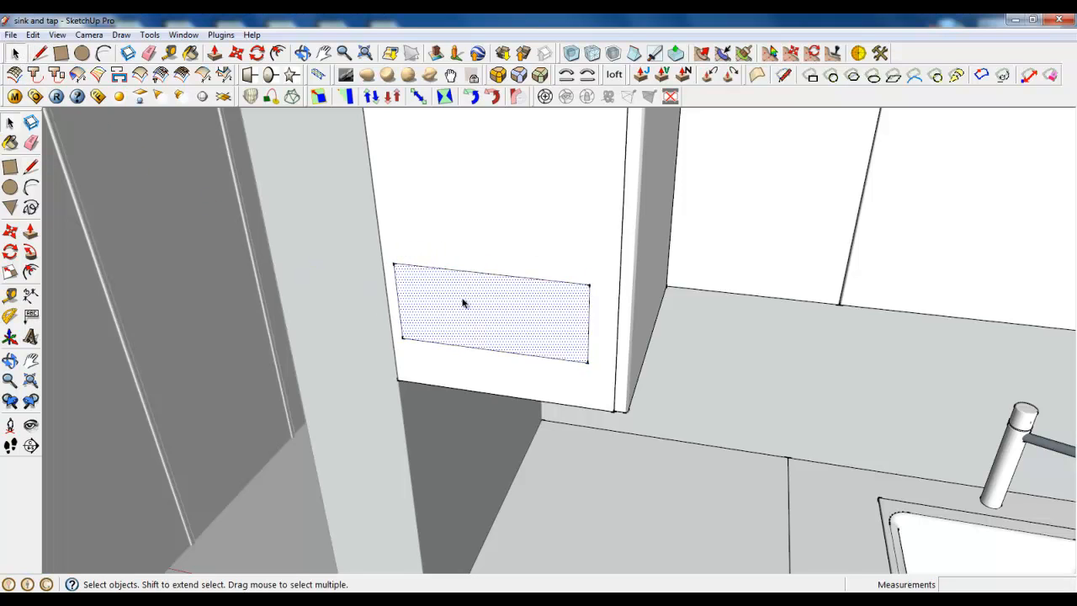
{"action": "double_click", "coordinate": [531, 322]}
{"action": "right_click", "coordinate": [523, 310]}
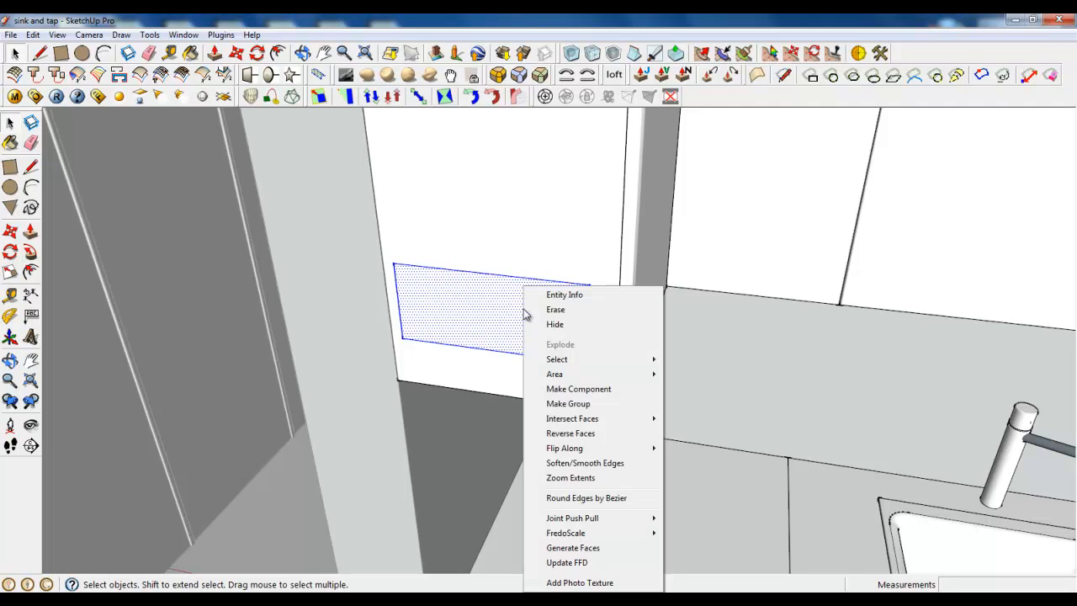
{"action": "left_click", "coordinate": [570, 403]}
{"action": "double_click", "coordinate": [532, 323]}
Push/Pull the grouped rectangle outward 250 mm into a box.
{"action": "scroll", "coordinate": [535, 293], "scroll_direction": "down", "scroll_amount": 2}
{"action": "middle_click_drag", "start_coordinate": [536, 293], "coordinate": [269, 277]}
{"action": "left_click", "coordinate": [215, 53]}
{"action": "left_click", "coordinate": [338, 374]}
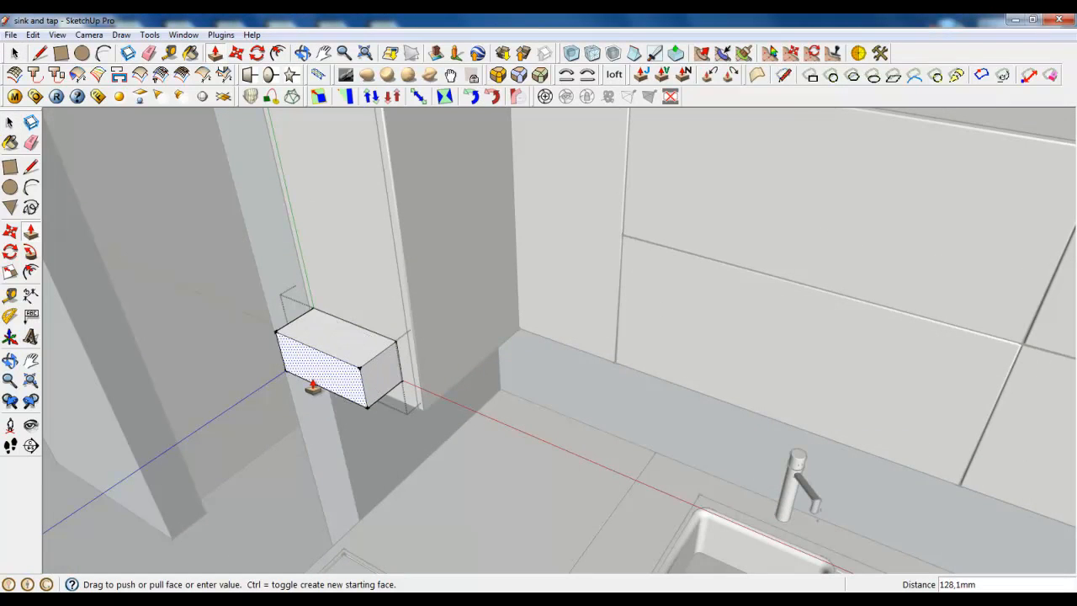
{"action": "type", "text": "250"}
{"action": "key", "text": "Return"}
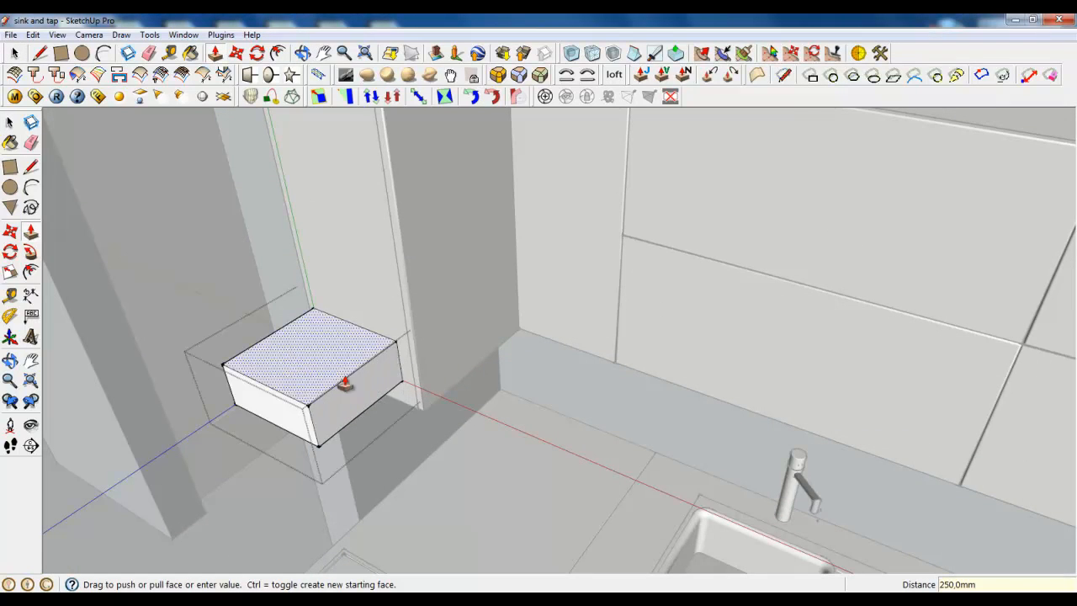
Select the whole box and move it along the blue axis away from the cabinet, towards the hob.
{"action": "middle_click_drag", "start_coordinate": [339, 379], "coordinate": [329, 373]}
{"action": "left_click", "coordinate": [17, 53]}
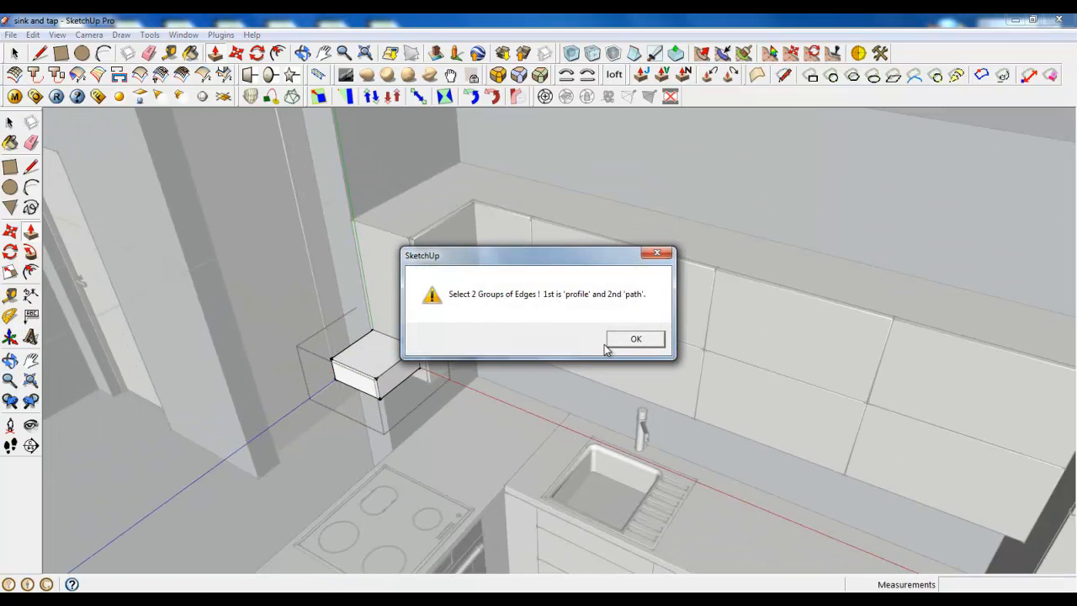
{"action": "left_click", "coordinate": [635, 340]}
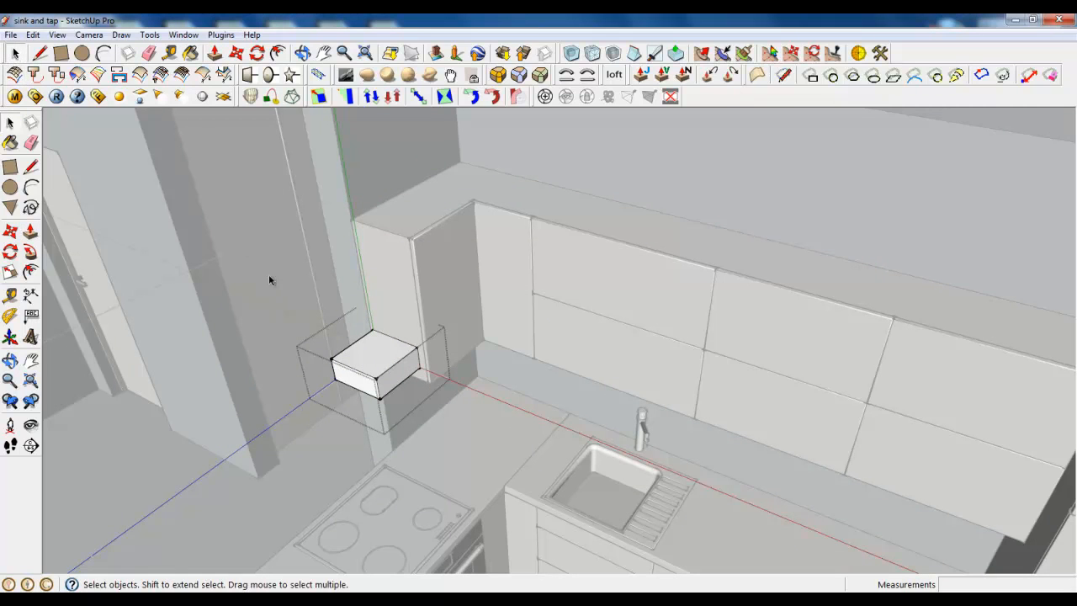
{"action": "left_click_drag", "start_coordinate": [269, 274], "coordinate": [501, 443]}
{"action": "scroll", "coordinate": [674, 314], "scroll_direction": "down", "scroll_amount": 3}
{"action": "middle_click_drag", "start_coordinate": [497, 478], "coordinate": [446, 516]}
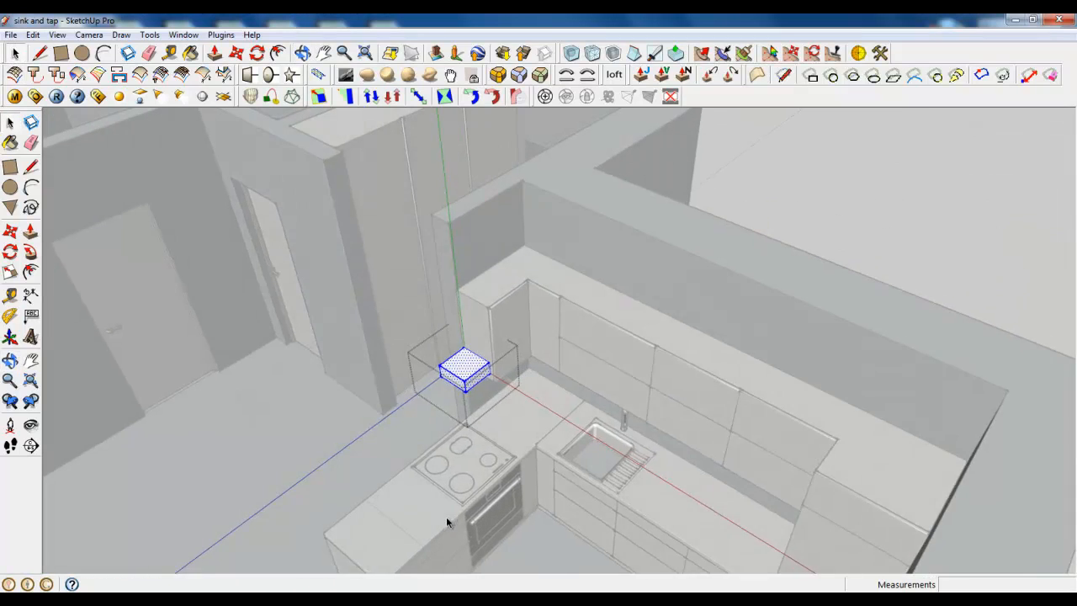
{"action": "scroll", "coordinate": [480, 463], "scroll_direction": "up", "scroll_amount": 4}
{"action": "left_click", "coordinate": [237, 54]}
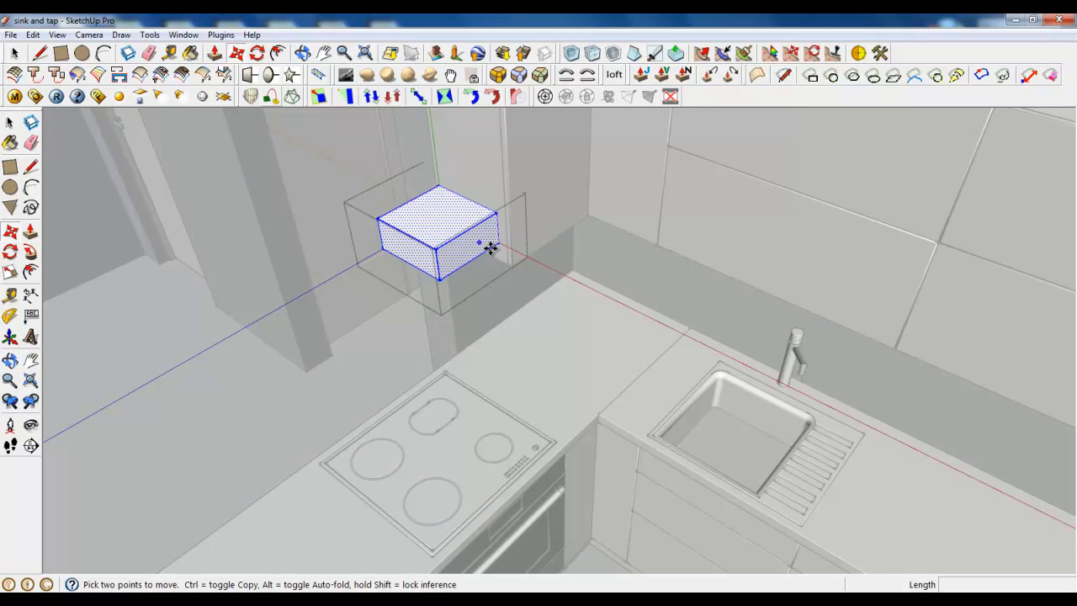
{"action": "left_click", "coordinate": [477, 256]}
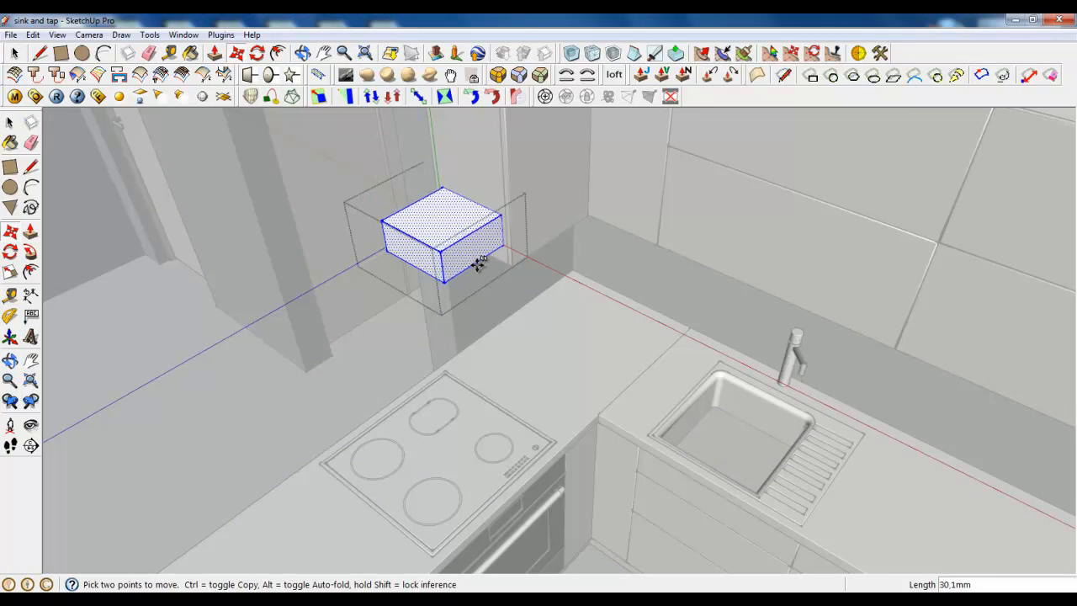
{"action": "scroll", "coordinate": [477, 468], "scroll_direction": "up", "scroll_amount": 3}
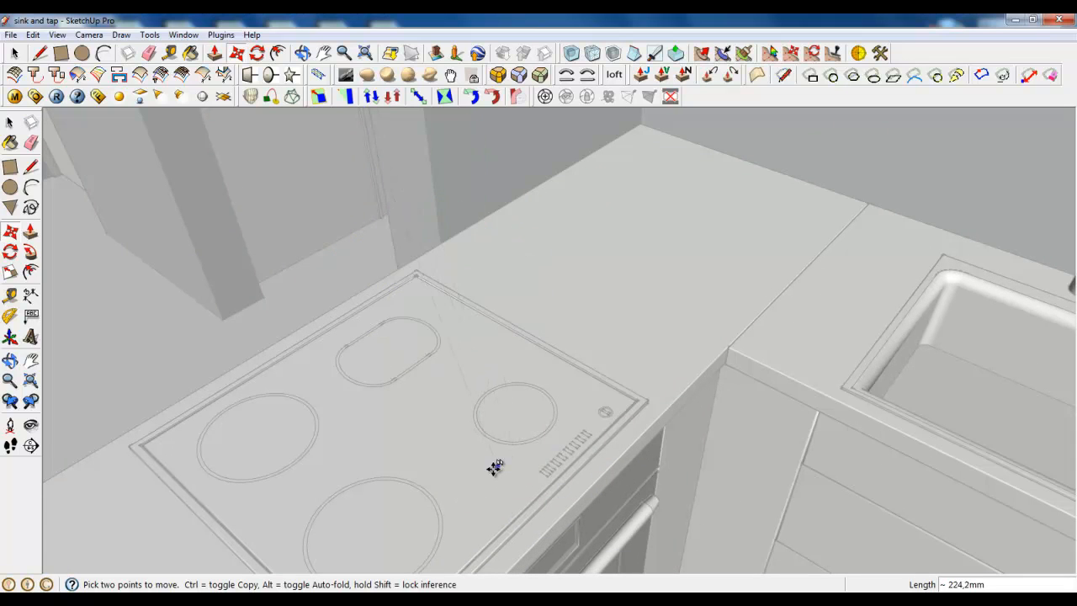
{"action": "scroll", "coordinate": [493, 462], "scroll_direction": "down", "scroll_amount": 4}
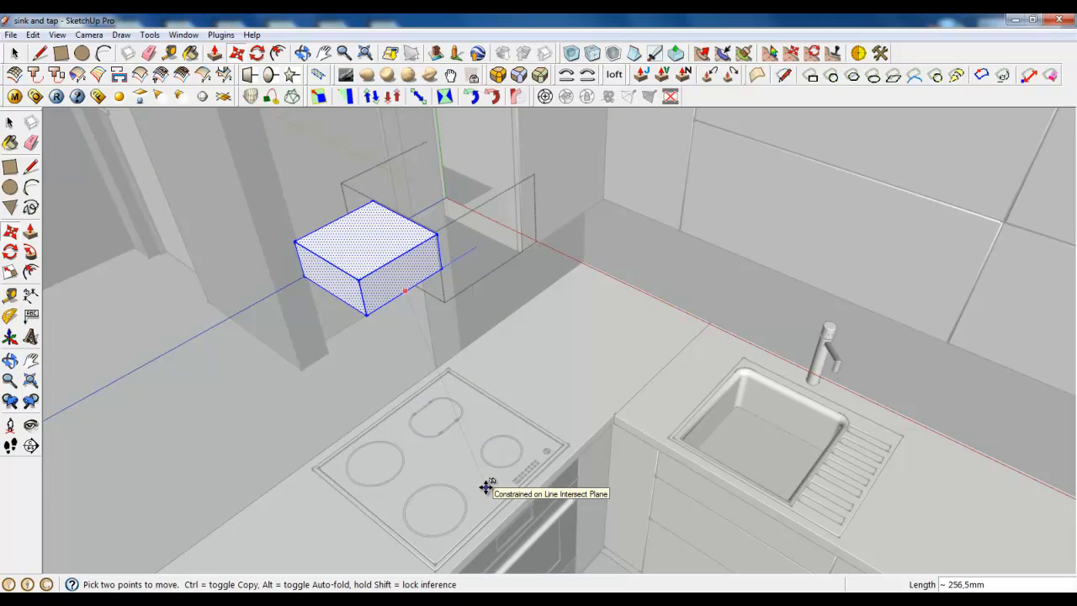
Move the box sideways, using the wall edge beside the cabinet as the reference.
{"action": "middle_click_drag", "start_coordinate": [493, 471], "coordinate": [629, 452]}
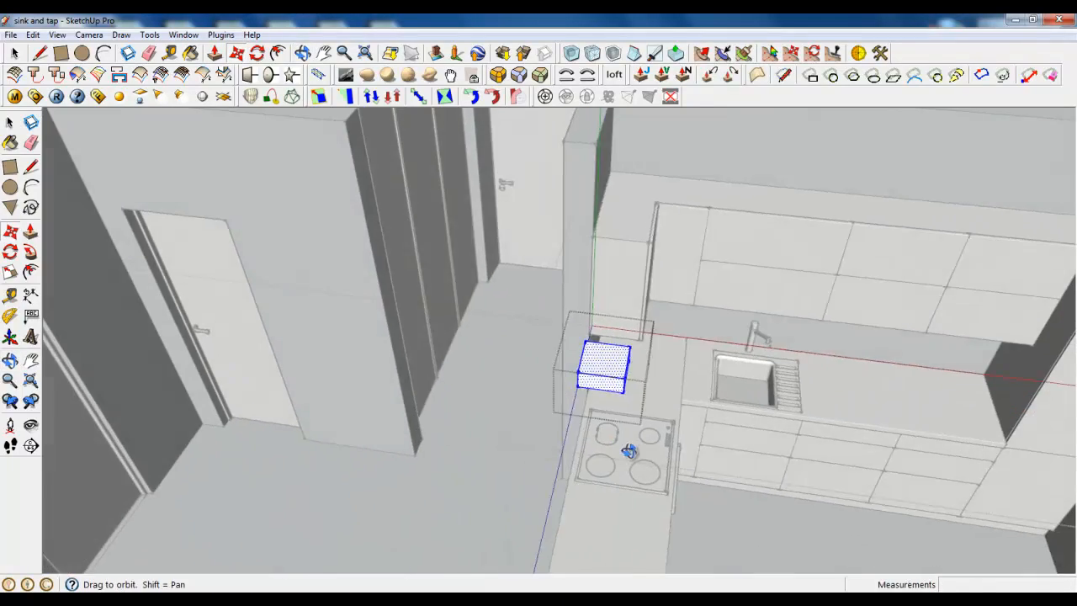
{"action": "scroll", "coordinate": [635, 387], "scroll_direction": "up", "scroll_amount": 5}
{"action": "middle_click_drag", "start_coordinate": [560, 404], "coordinate": [700, 276]}
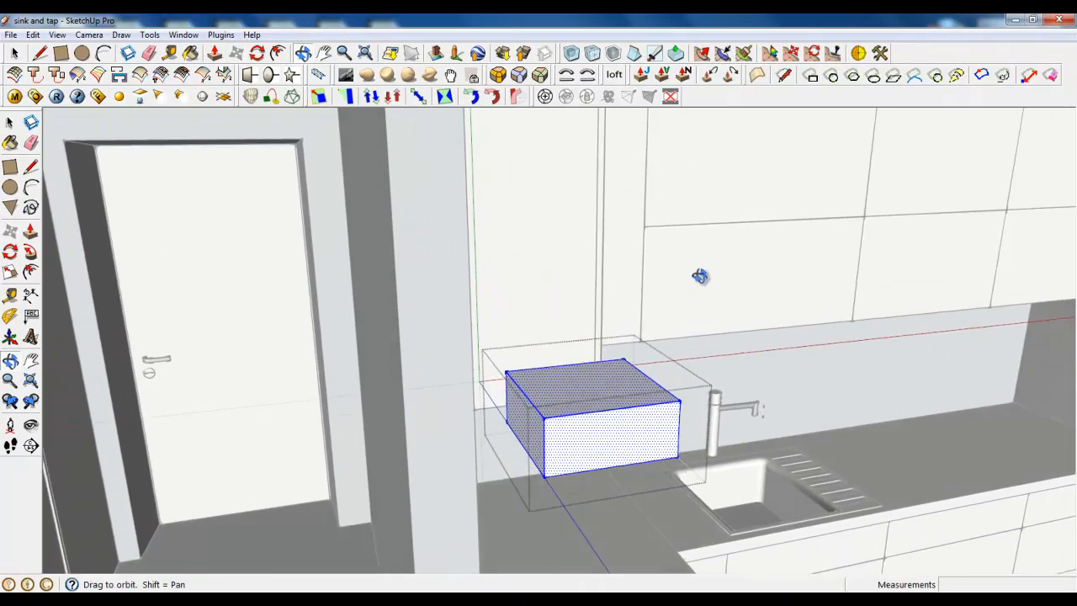
{"action": "scroll", "coordinate": [524, 421], "scroll_direction": "up", "scroll_amount": 3}
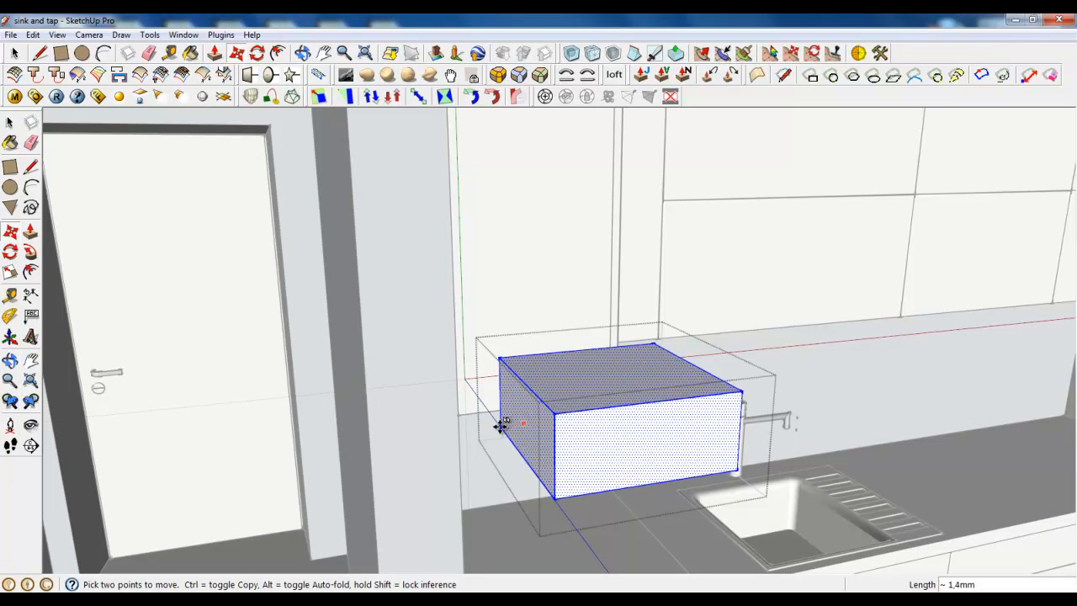
{"action": "left_click", "coordinate": [458, 412]}
{"action": "middle_click_drag", "start_coordinate": [616, 420], "coordinate": [404, 530]}
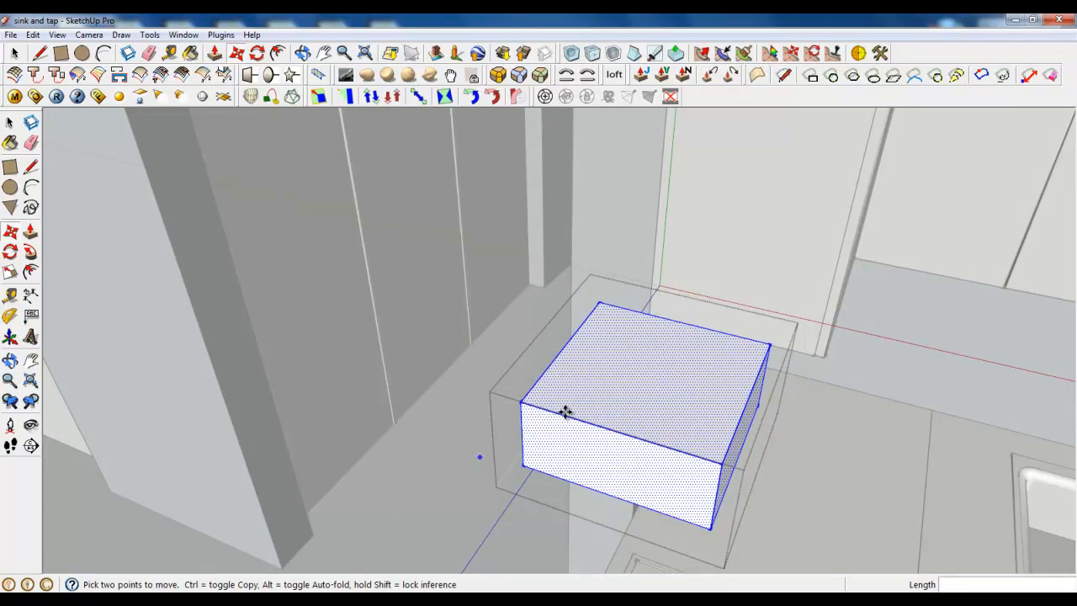
Raise the box 50 mm along the green axis.
{"action": "scroll", "coordinate": [560, 360], "scroll_direction": "down", "scroll_amount": 4}
{"action": "middle_click_drag", "start_coordinate": [627, 418], "coordinate": [483, 251]}
{"action": "scroll", "coordinate": [532, 338], "scroll_direction": "up", "scroll_amount": 2}
{"action": "left_click", "coordinate": [481, 450]}
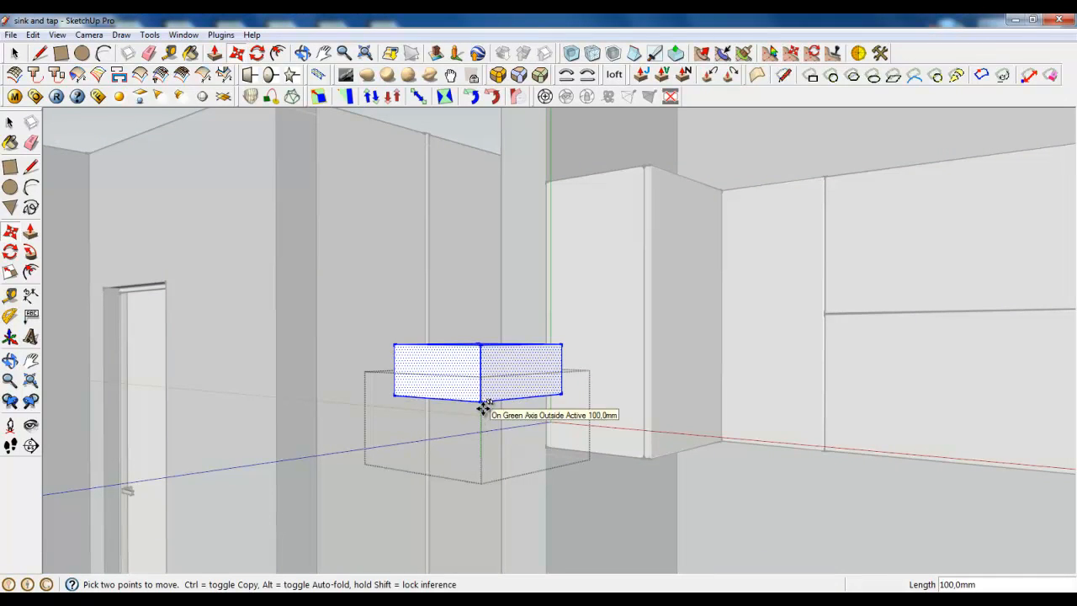
{"action": "key", "text": "Return"}
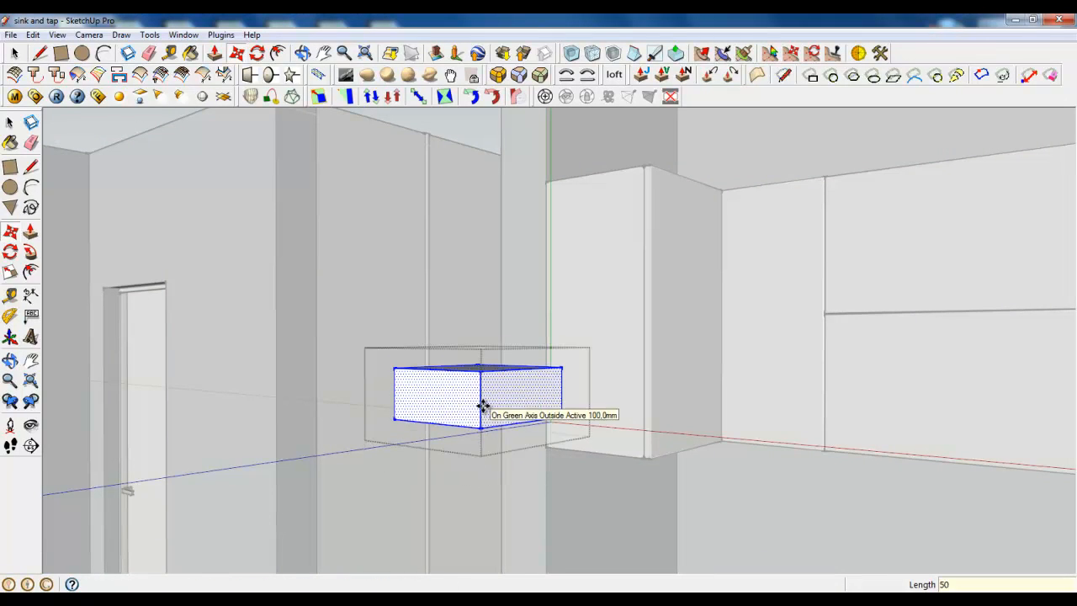
Push/Pull the box's top face up about 1014 mm to form a tall column.
{"action": "middle_click_drag", "start_coordinate": [483, 408], "coordinate": [530, 471]}
{"action": "left_click", "coordinate": [215, 53]}
{"action": "middle_click_drag", "start_coordinate": [451, 233], "coordinate": [584, 446]}
{"action": "left_click", "coordinate": [584, 446]}
{"action": "left_click", "coordinate": [639, 188]}
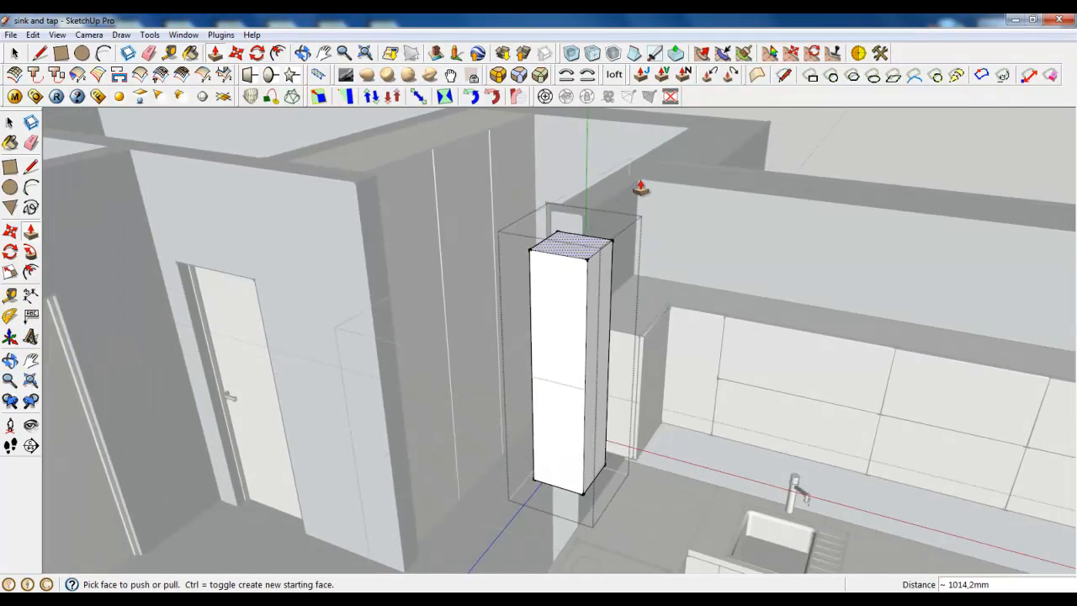
Push the column's bottom face up 100 mm and readjust the same face with Push/Pull.
{"action": "scroll", "coordinate": [640, 188], "scroll_direction": "down", "scroll_amount": 4}
{"action": "scroll", "coordinate": [620, 320], "scroll_direction": "up", "scroll_amount": 4}
{"action": "middle_click_drag", "start_coordinate": [606, 334], "coordinate": [608, 241]}
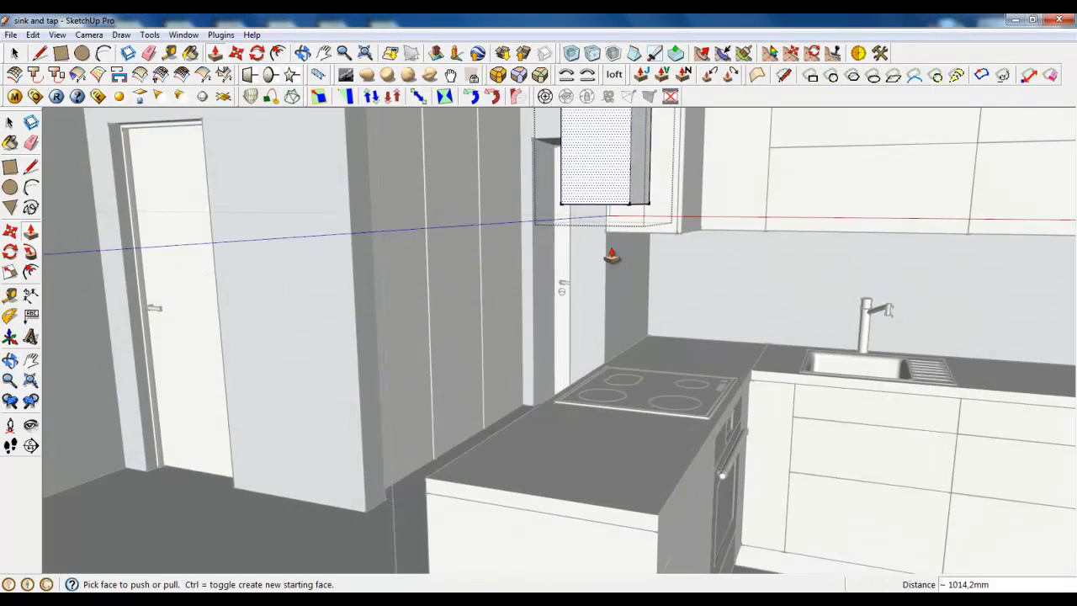
{"action": "scroll", "coordinate": [620, 193], "scroll_direction": "up", "scroll_amount": 5}
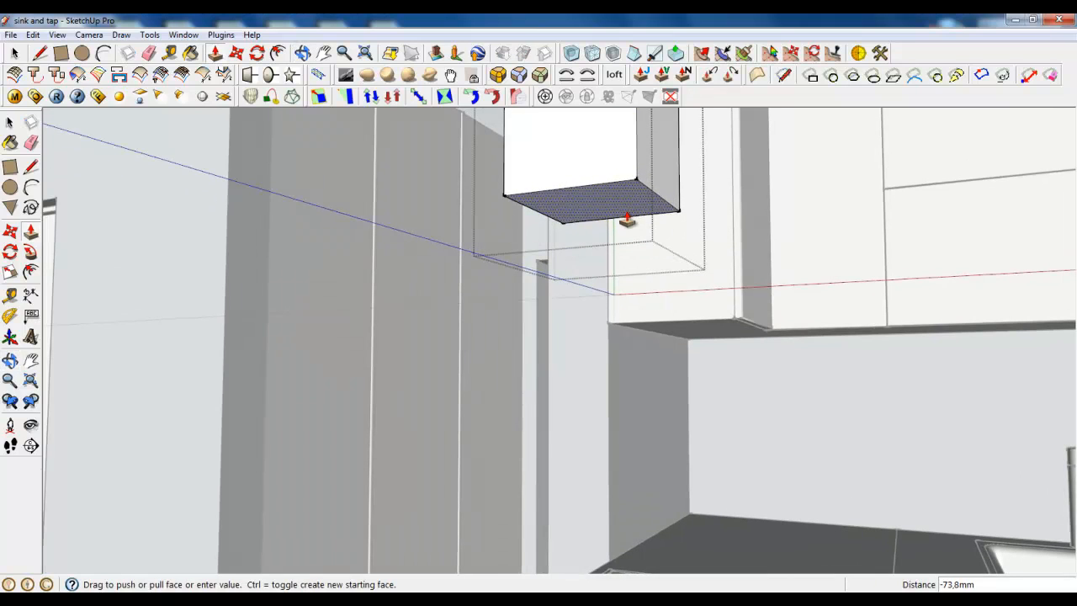
{"action": "key", "text": "Return"}
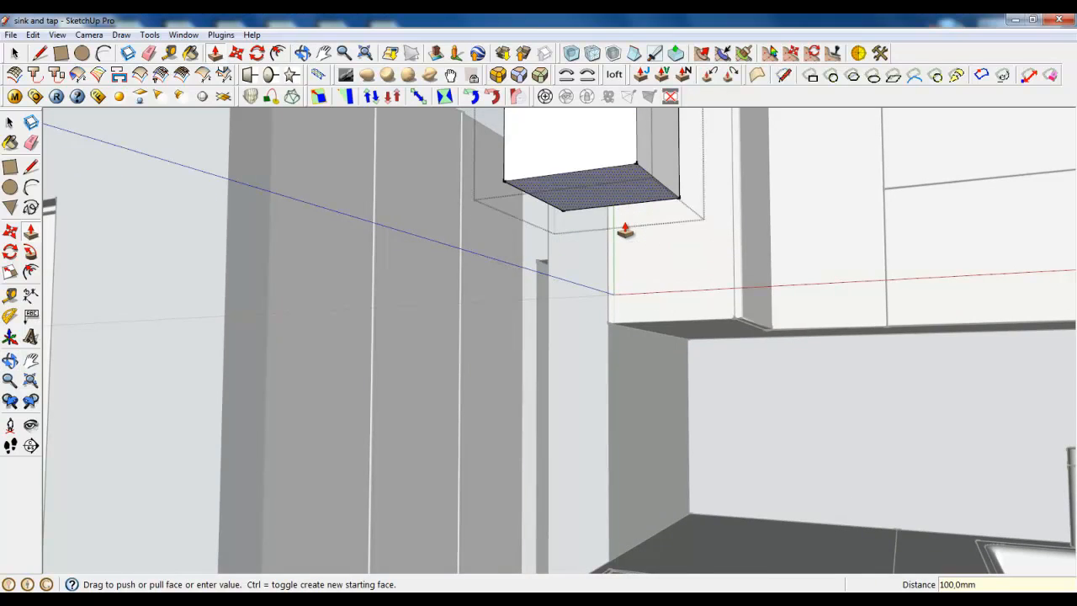
{"action": "middle_click_drag", "start_coordinate": [620, 233], "coordinate": [462, 275]}
{"action": "scroll", "coordinate": [461, 275], "scroll_direction": "up", "scroll_amount": 3}
{"action": "left_click", "coordinate": [454, 287]}
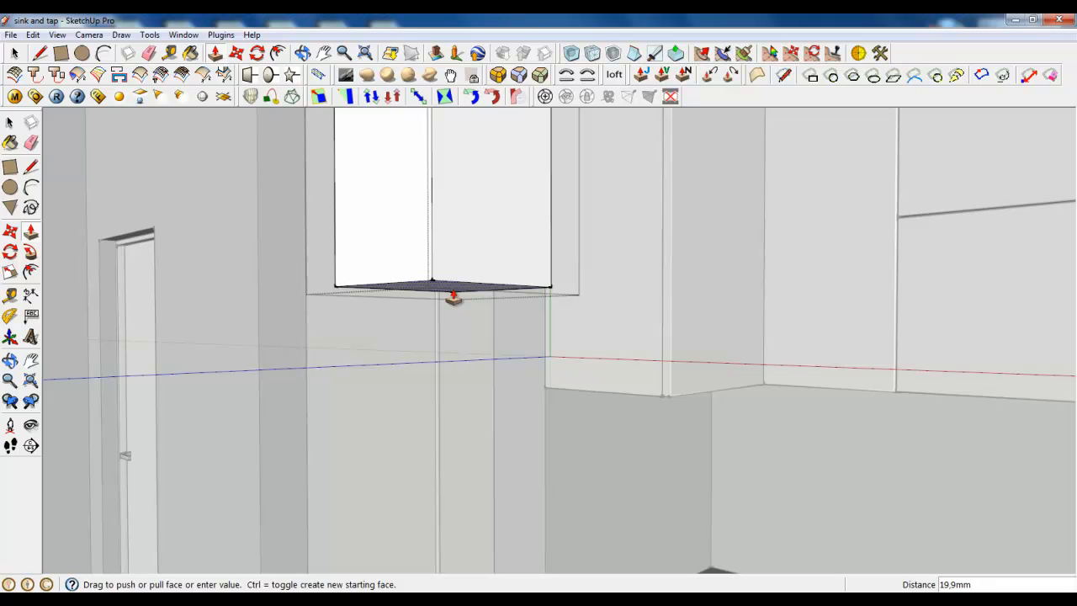
{"action": "left_click", "coordinate": [441, 279]}
Rotate a copy of the lower edge of the column's front face 35 degrees upward about its corner.
{"action": "middle_click_drag", "start_coordinate": [441, 279], "coordinate": [621, 264]}
{"action": "left_click", "coordinate": [15, 53]}
{"action": "left_click", "coordinate": [385, 286]}
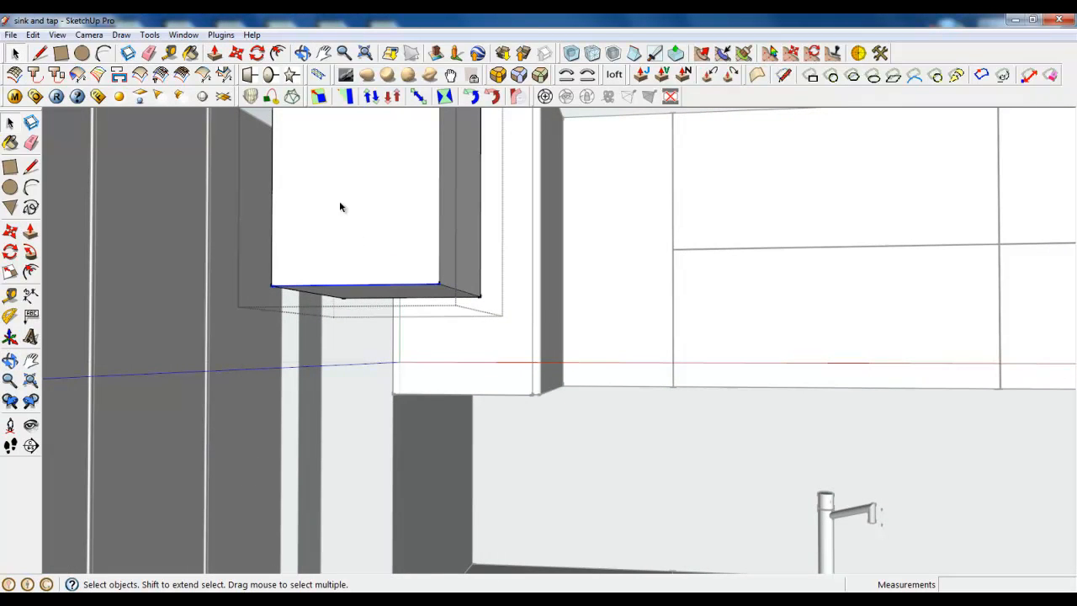
{"action": "left_click", "coordinate": [257, 53]}
{"action": "left_click_drag", "start_coordinate": [271, 286], "coordinate": [433, 285]}
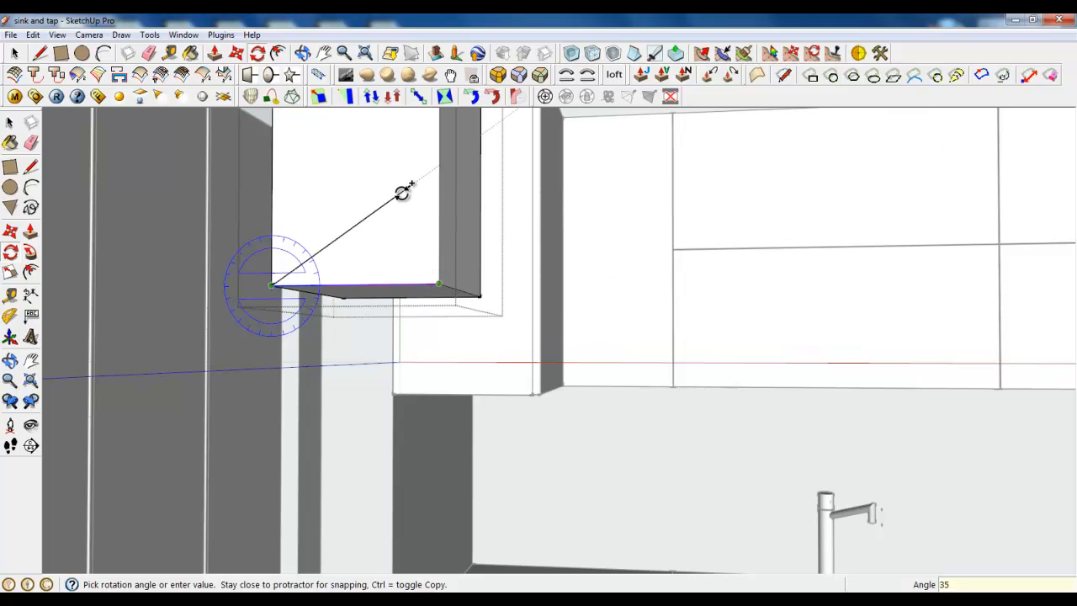
{"action": "type", "text": "35"}
{"action": "key", "text": "Return"}
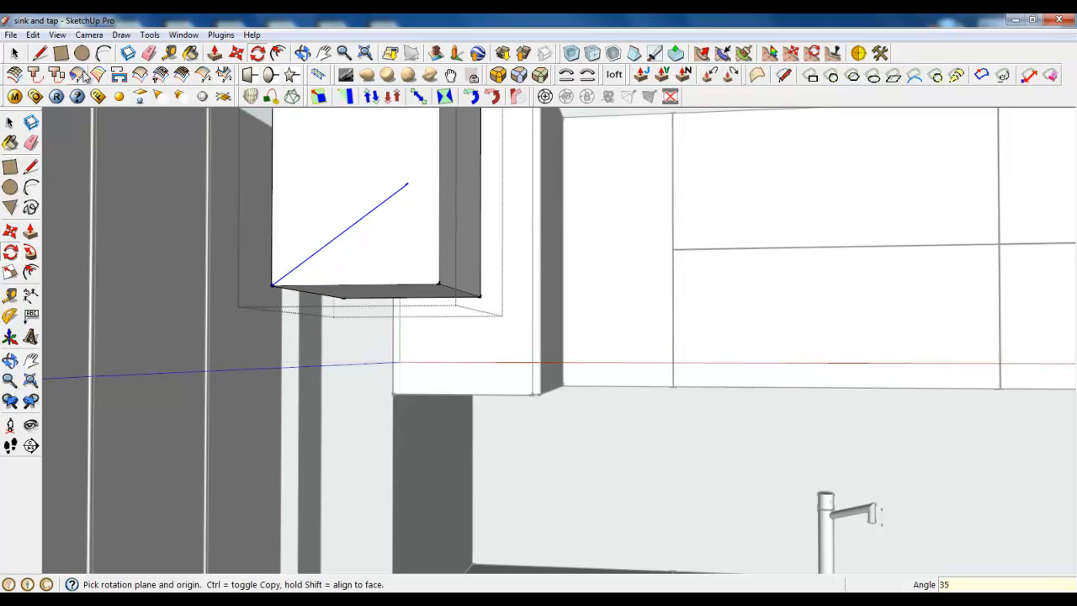
Draw a line about 305 mm long from that corner along the sloped edge to the column's opposite vertical edge.
{"action": "left_click", "coordinate": [39, 53]}
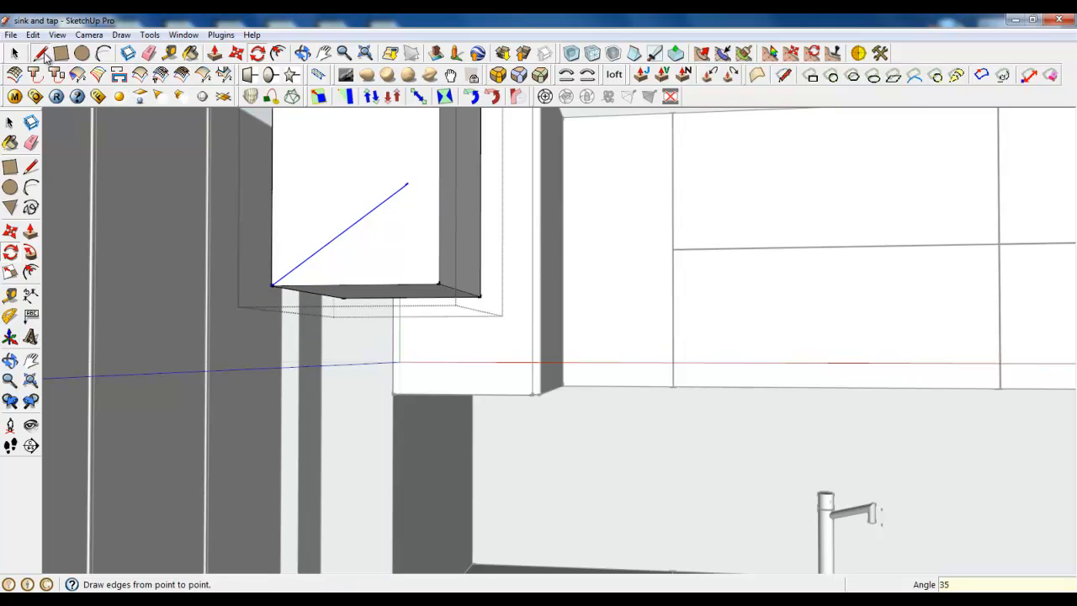
{"action": "left_click", "coordinate": [273, 284]}
{"action": "left_click", "coordinate": [439, 157]}
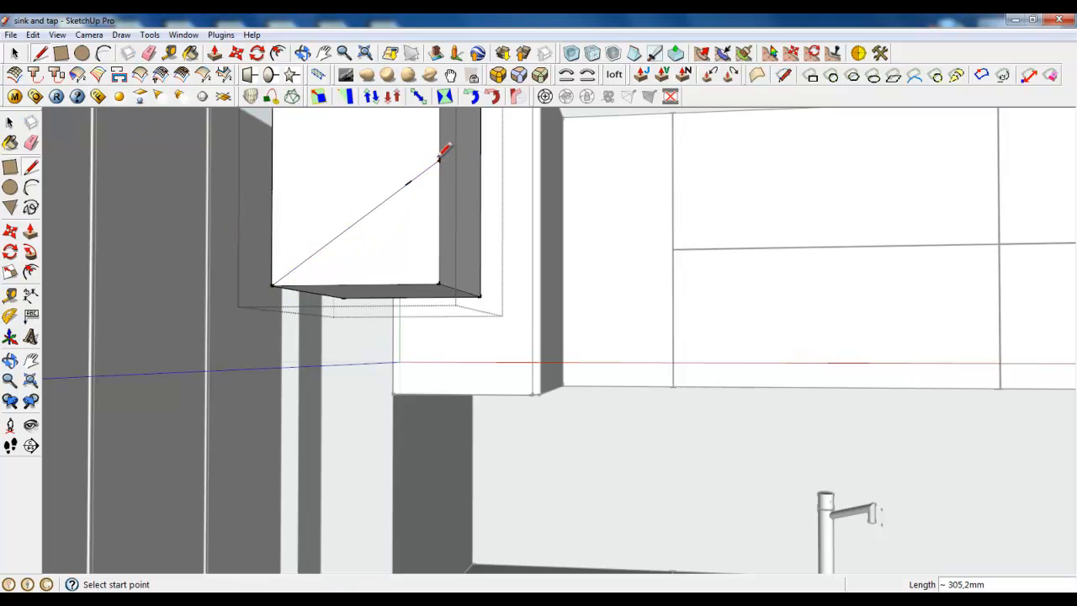
{"action": "left_click", "coordinate": [17, 52]}
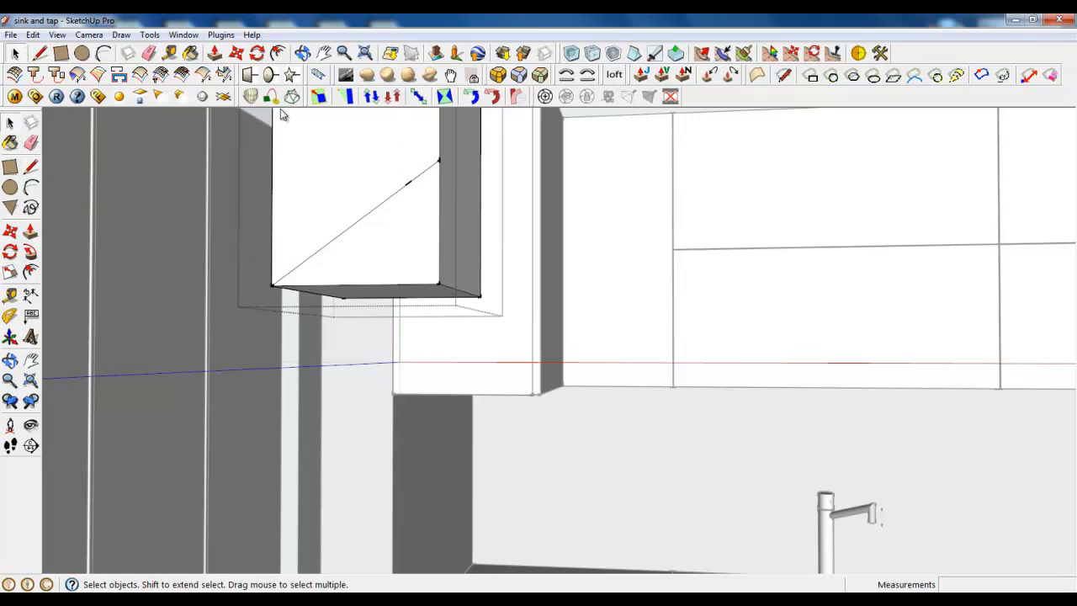
Push/Pull the triangle below the sloped line back 250 mm to cut the column's lower end, and erase the leftover edge across the slope.
{"action": "key", "text": "p"}
{"action": "left_click_drag", "start_coordinate": [361, 242], "coordinate": [415, 205]}
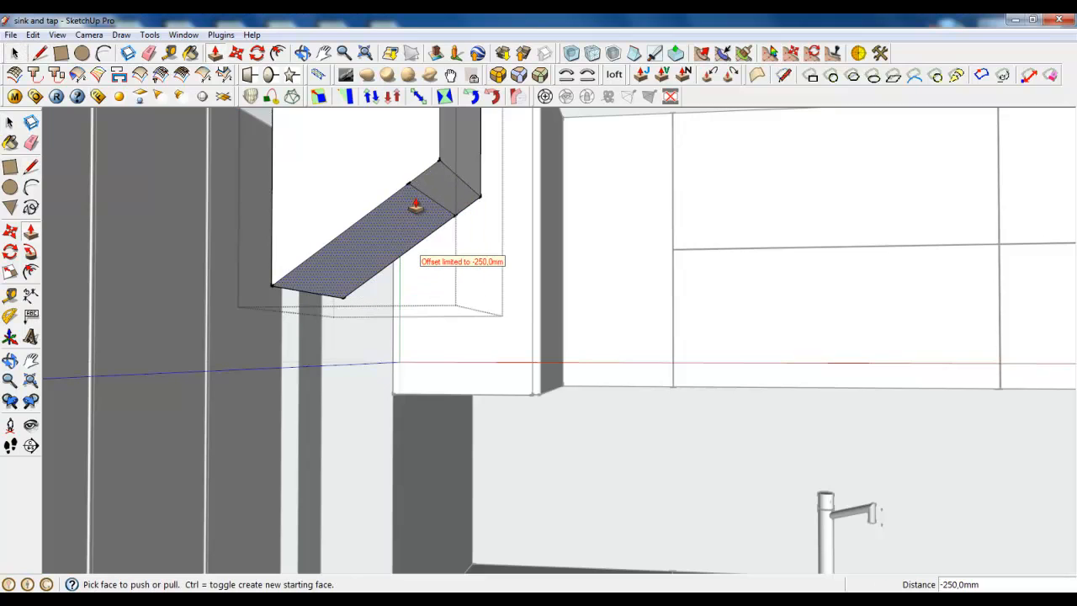
{"action": "right_click", "coordinate": [418, 188]}
{"action": "left_click", "coordinate": [428, 213]}
{"action": "left_click", "coordinate": [15, 54]}
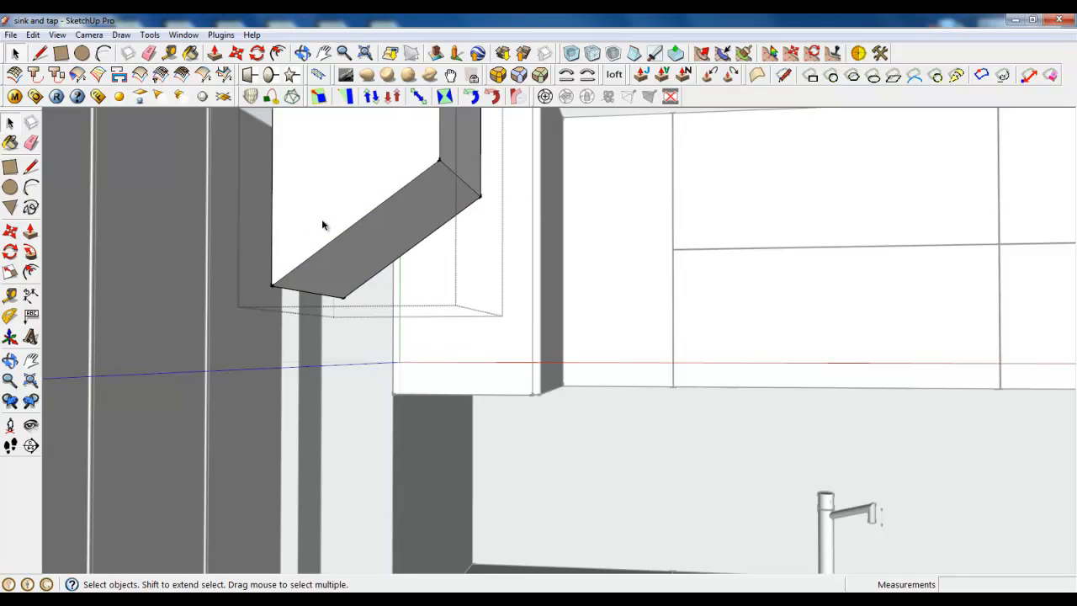
Make the sloped bottom face of the column its own group and open that group for editing.
{"action": "left_click", "coordinate": [347, 231]}
{"action": "right_click", "coordinate": [348, 232]}
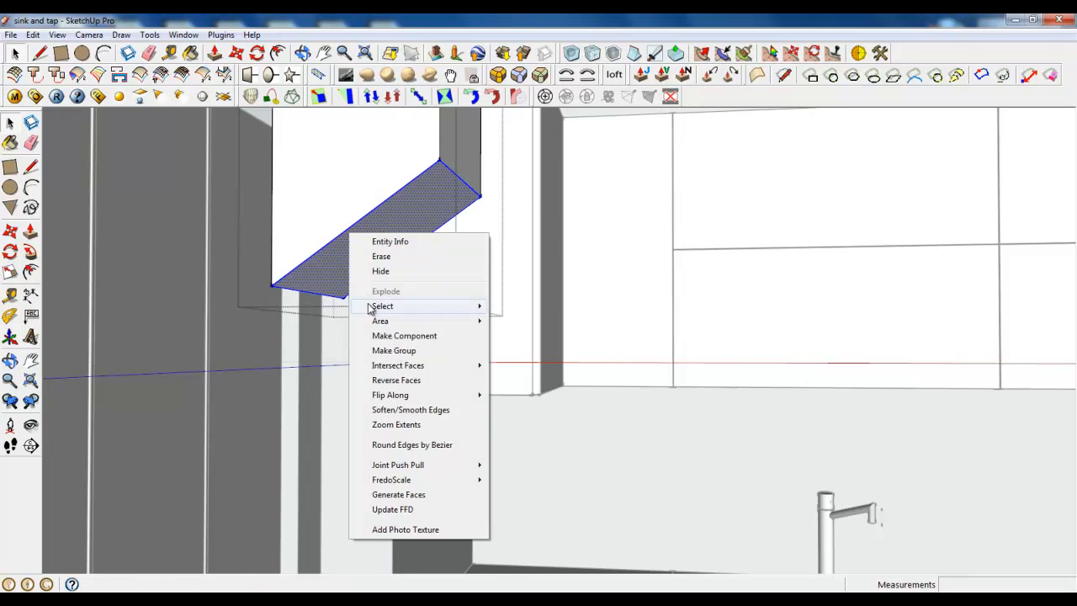
{"action": "left_click", "coordinate": [380, 353]}
{"action": "middle_click_drag", "start_coordinate": [350, 274], "coordinate": [269, 223]}
{"action": "double_click", "coordinate": [340, 231]}
Offset the sloped face's outline outward on all sides to form a wide hood plate, and close the group.
{"action": "left_click", "coordinate": [278, 53]}
{"action": "middle_click_drag", "start_coordinate": [409, 180], "coordinate": [440, 182]}
{"action": "left_click", "coordinate": [450, 185]}
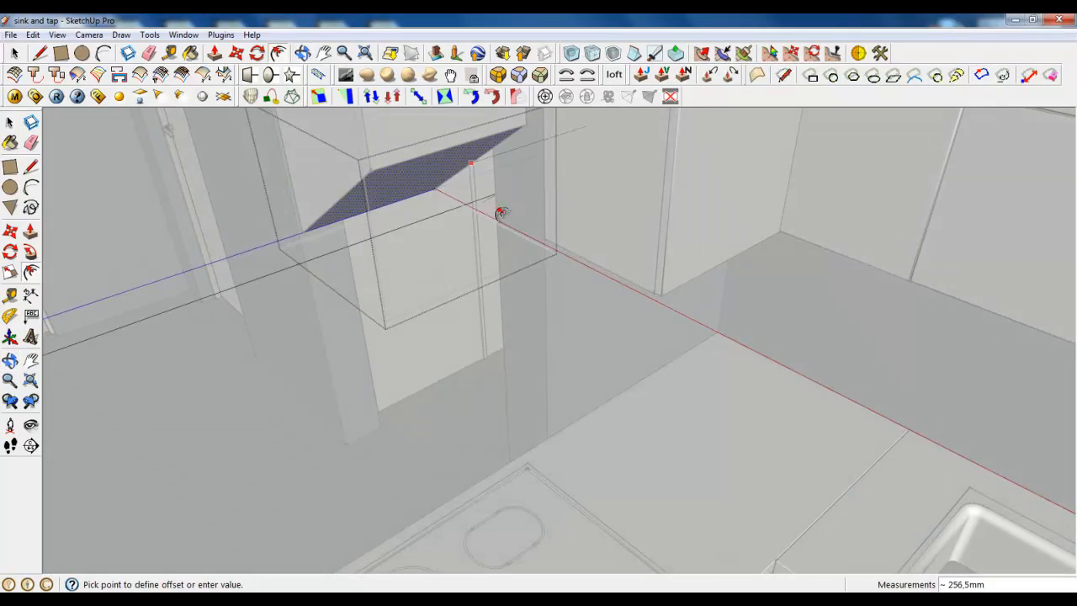
{"action": "left_click", "coordinate": [613, 215]}
{"action": "scroll", "coordinate": [604, 265], "scroll_direction": "down", "scroll_amount": 3}
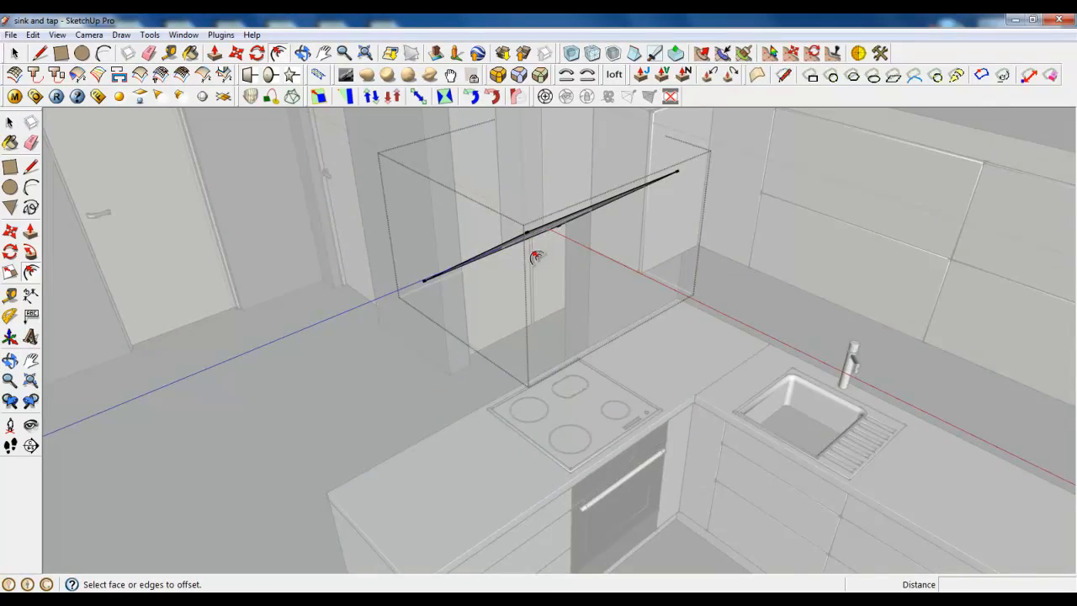
{"action": "scroll", "coordinate": [530, 264], "scroll_direction": "down", "scroll_amount": 5}
{"action": "middle_click_drag", "start_coordinate": [524, 272], "coordinate": [757, 254]}
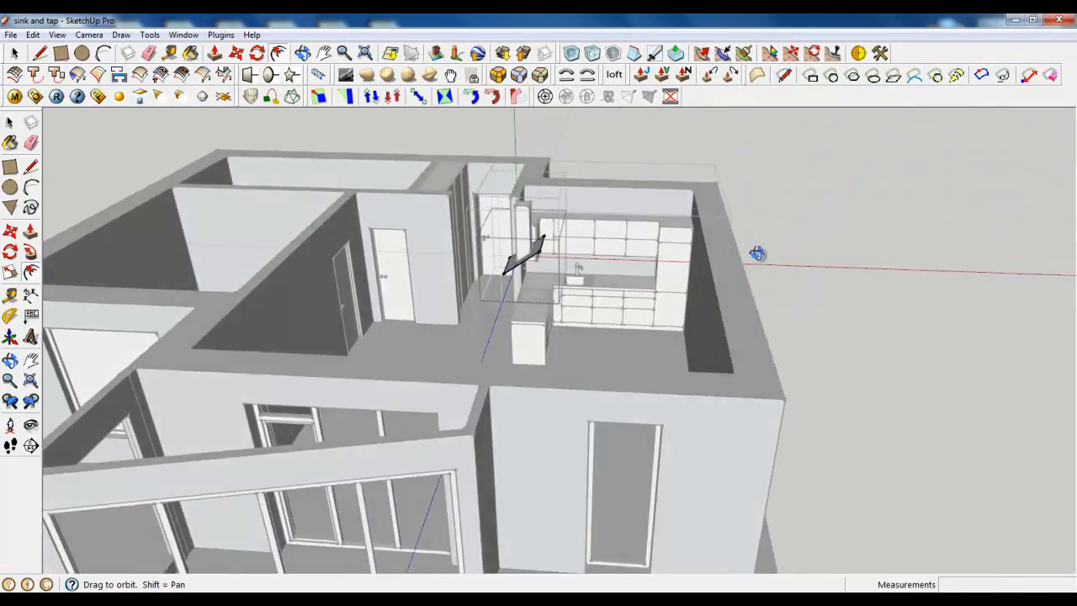
{"action": "scroll", "coordinate": [539, 243], "scroll_direction": "up", "scroll_amount": 10}
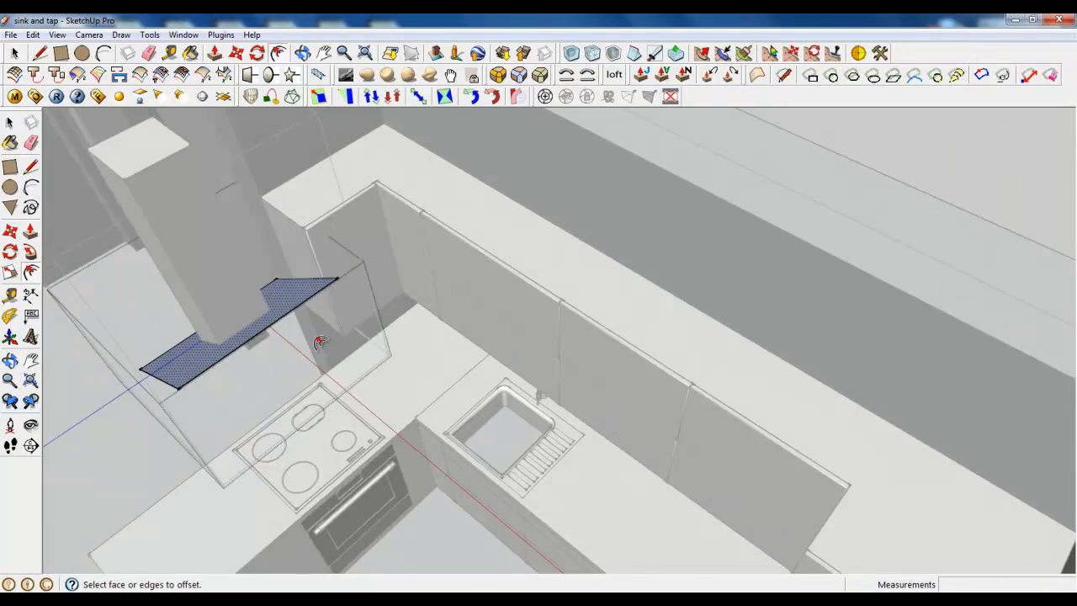
{"action": "scroll", "coordinate": [320, 342], "scroll_direction": "down", "scroll_amount": 5}
{"action": "key", "text": "space"}
{"action": "right_click", "coordinate": [235, 325]}
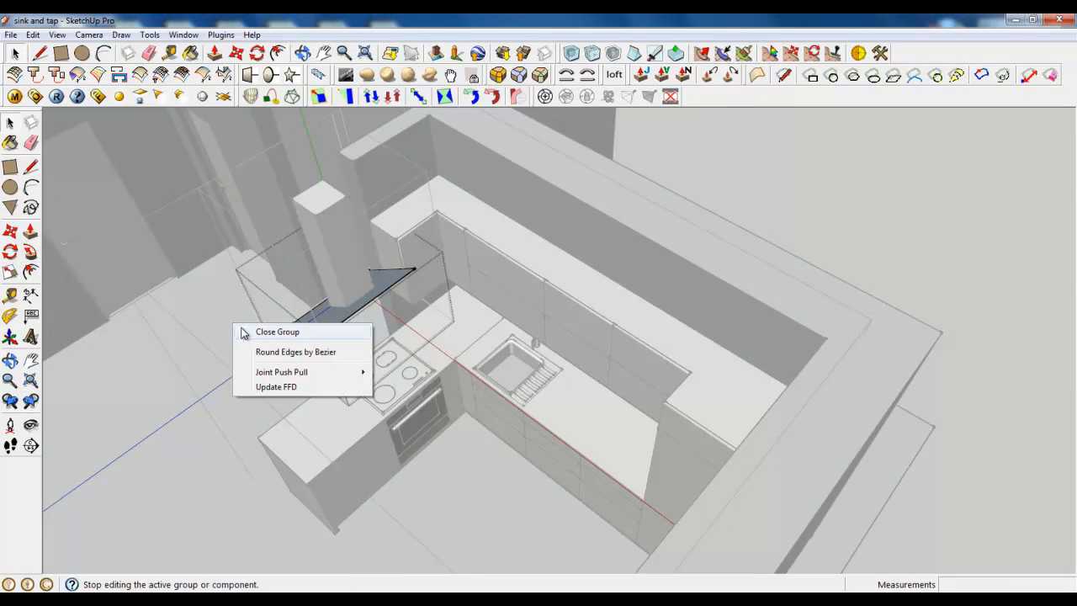
{"action": "left_click", "coordinate": [244, 333]}
Try scaling the hood plate group to 0.83 in the red and green directions, and undo that scaling.
{"action": "scroll", "coordinate": [326, 313], "scroll_direction": "up", "scroll_amount": 4}
{"action": "key", "text": "s"}
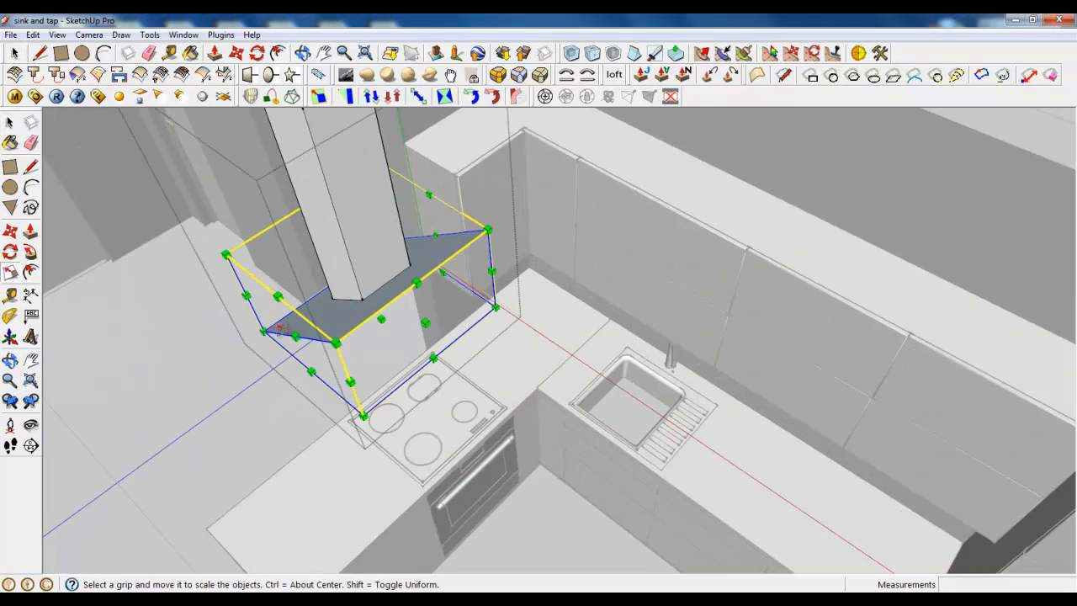
{"action": "scroll", "coordinate": [286, 330], "scroll_direction": "up", "scroll_amount": 3}
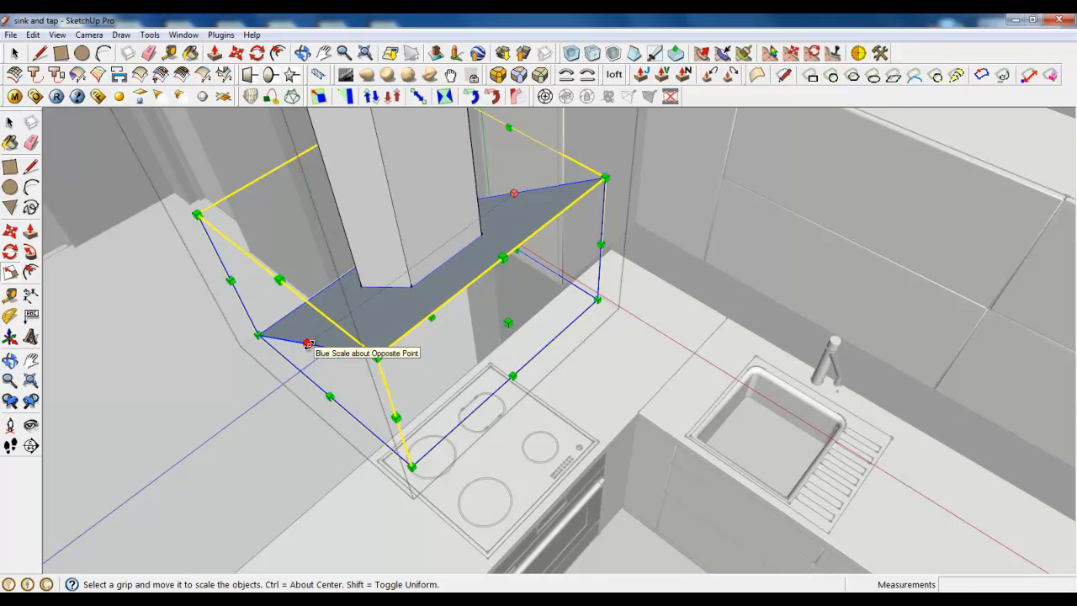
{"action": "left_click_drag", "start_coordinate": [309, 344], "coordinate": [329, 333]}
{"action": "mouse_move", "coordinate": [328, 333]}
{"action": "middle_mouse_down"}
{"action": "mouse_move", "coordinate": [283, 270]}
{"action": "mouse_move", "coordinate": [240, 252]}
{"action": "mouse_move", "coordinate": [218, 272]}
{"action": "mouse_move", "coordinate": [547, 269]}
{"action": "mouse_move", "coordinate": [540, 290]}
{"action": "middle_mouse_up"}
{"action": "scroll", "coordinate": [540, 289], "scroll_direction": "up", "scroll_amount": 6}
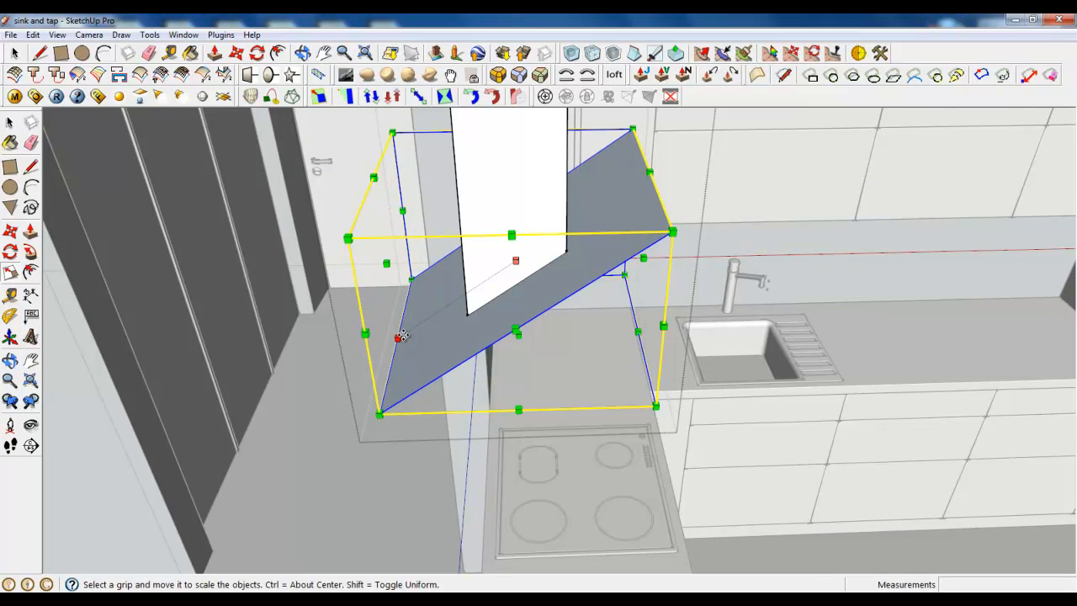
{"action": "left_click", "coordinate": [404, 336]}
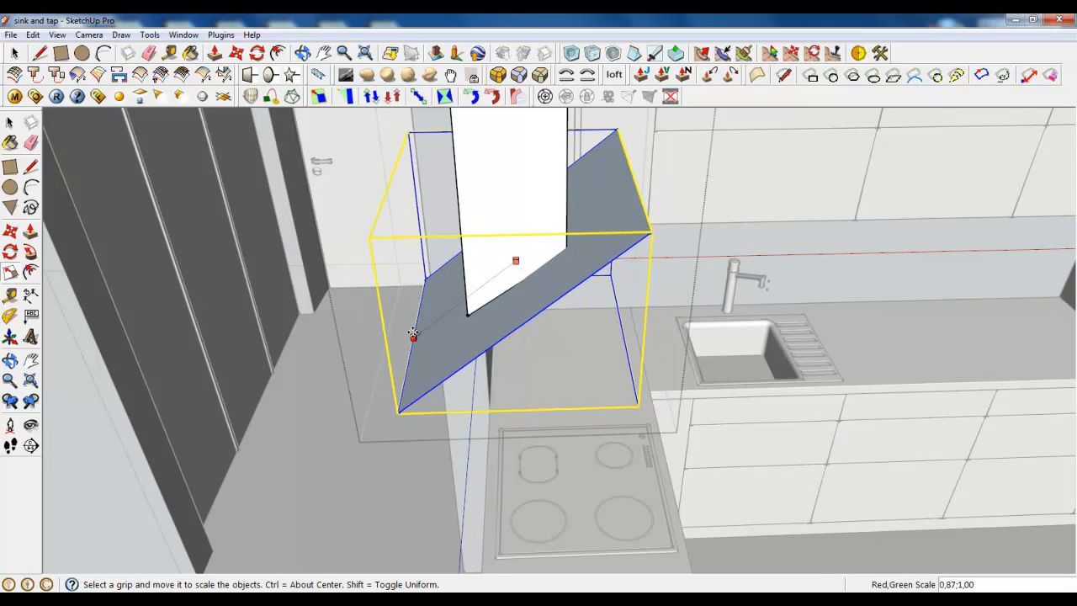
{"action": "left_click", "coordinate": [417, 326]}
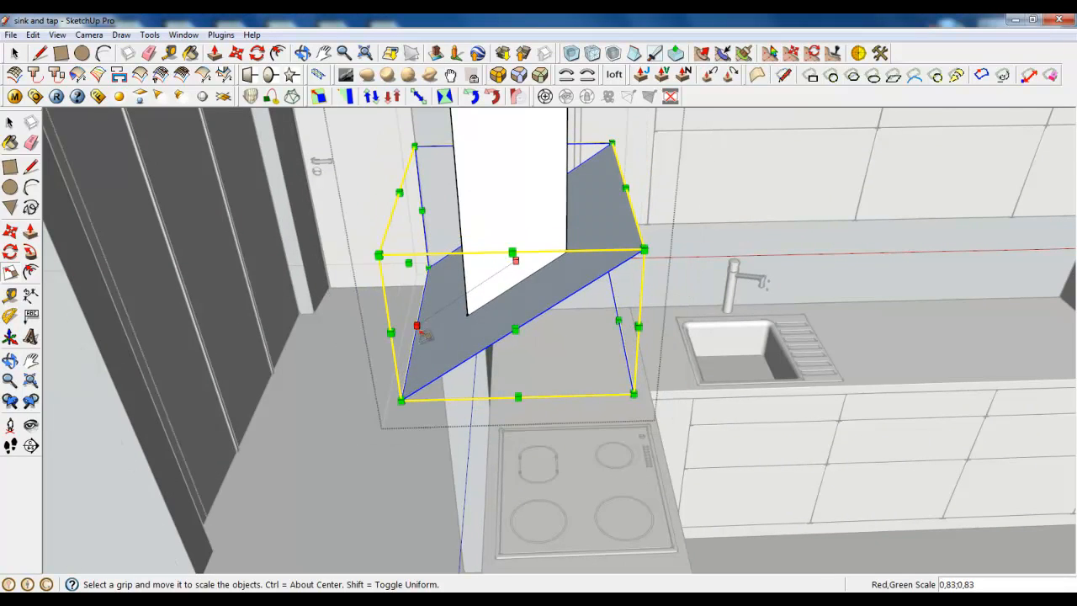
{"action": "key", "text": "ctrl+z"}
{"action": "left_click", "coordinate": [15, 53]}
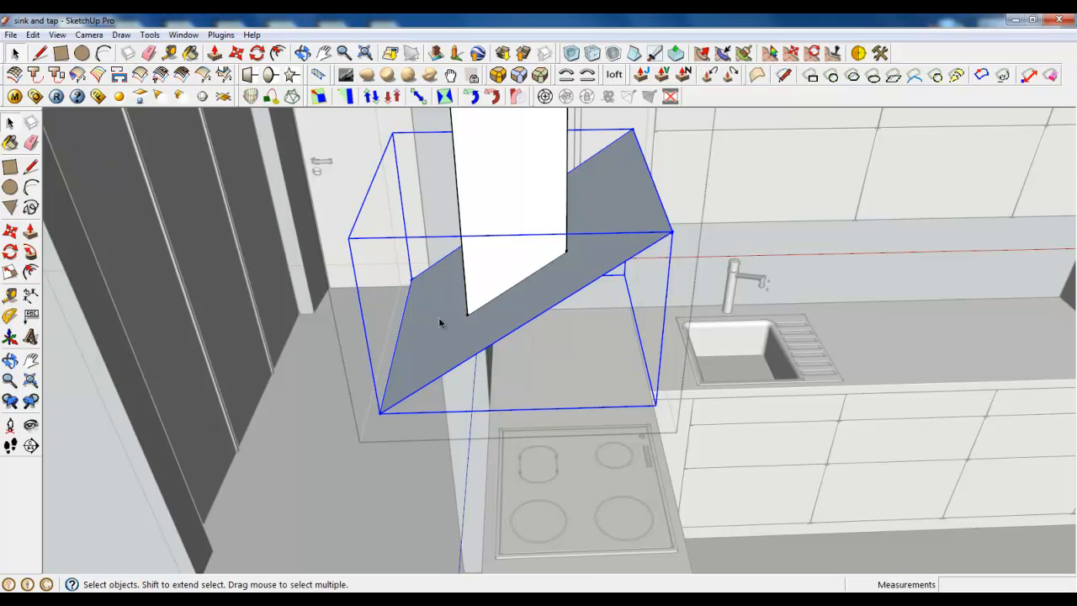
Inside the plate group, draw a line across the plate's lower end parallel to its short edge and erase the strip beyond it.
{"action": "double_click", "coordinate": [446, 323]}
{"action": "middle_click_drag", "start_coordinate": [446, 322], "coordinate": [271, 234]}
{"action": "left_click", "coordinate": [41, 52]}
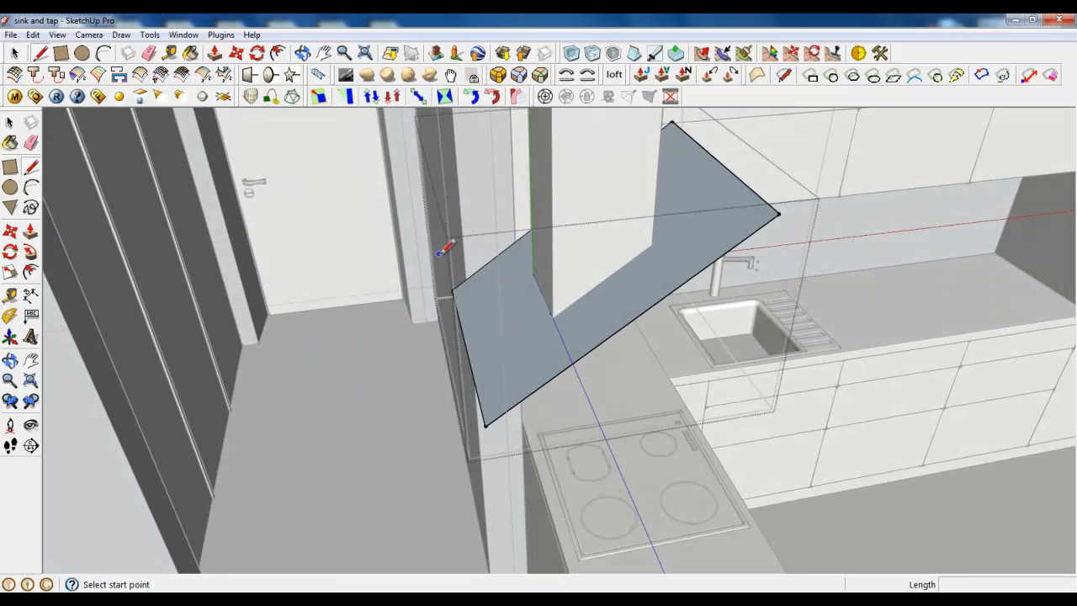
{"action": "left_click", "coordinate": [472, 275]}
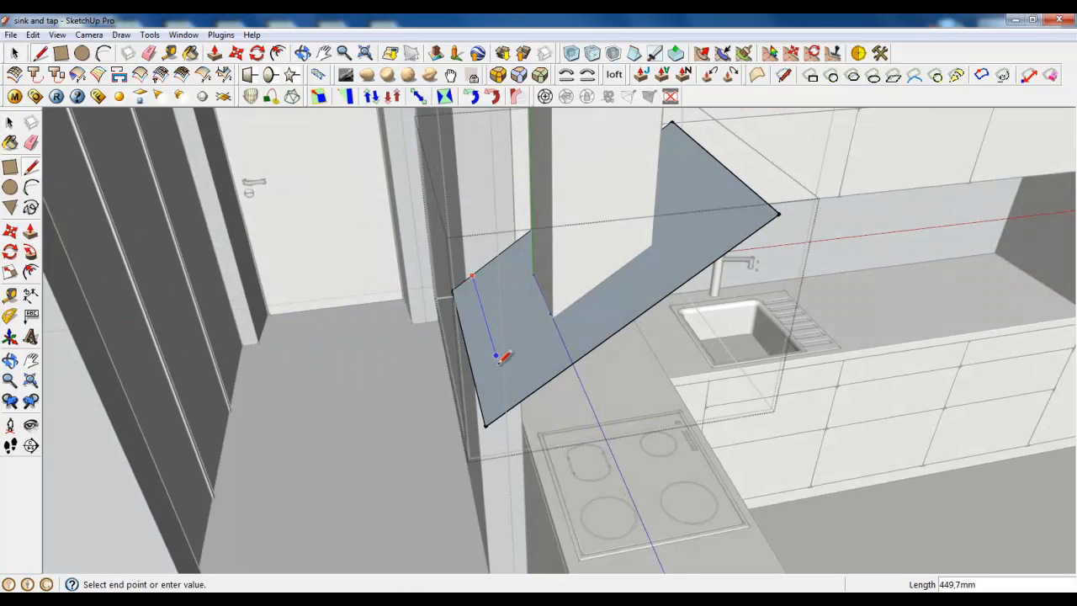
{"action": "left_click", "coordinate": [511, 407]}
{"action": "left_click", "coordinate": [148, 52]}
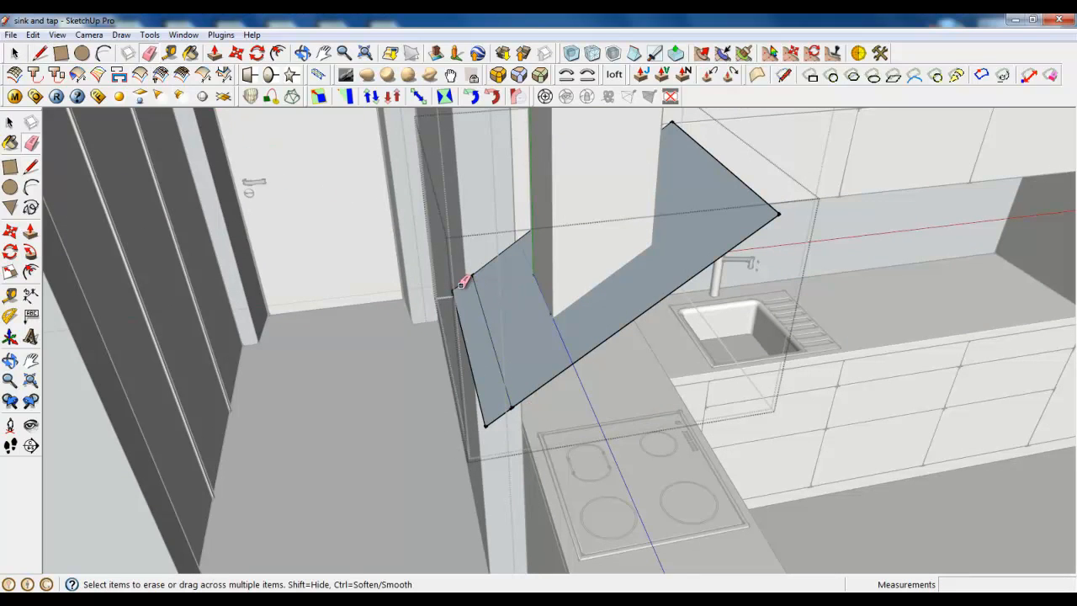
Draw another line about 649 mm long across the plate's lower end and erase the second end strip to shorten the plate further.
{"action": "scroll", "coordinate": [505, 414], "scroll_direction": "down", "scroll_amount": 5}
{"action": "mouse_move", "coordinate": [493, 393]}
{"action": "middle_mouse_down"}
{"action": "mouse_move", "coordinate": [464, 356]}
{"action": "mouse_move", "coordinate": [452, 305]}
{"action": "mouse_move", "coordinate": [472, 338]}
{"action": "middle_mouse_up"}
{"action": "scroll", "coordinate": [471, 339], "scroll_direction": "up", "scroll_amount": 3}
{"action": "scroll", "coordinate": [478, 382], "scroll_direction": "up", "scroll_amount": 2}
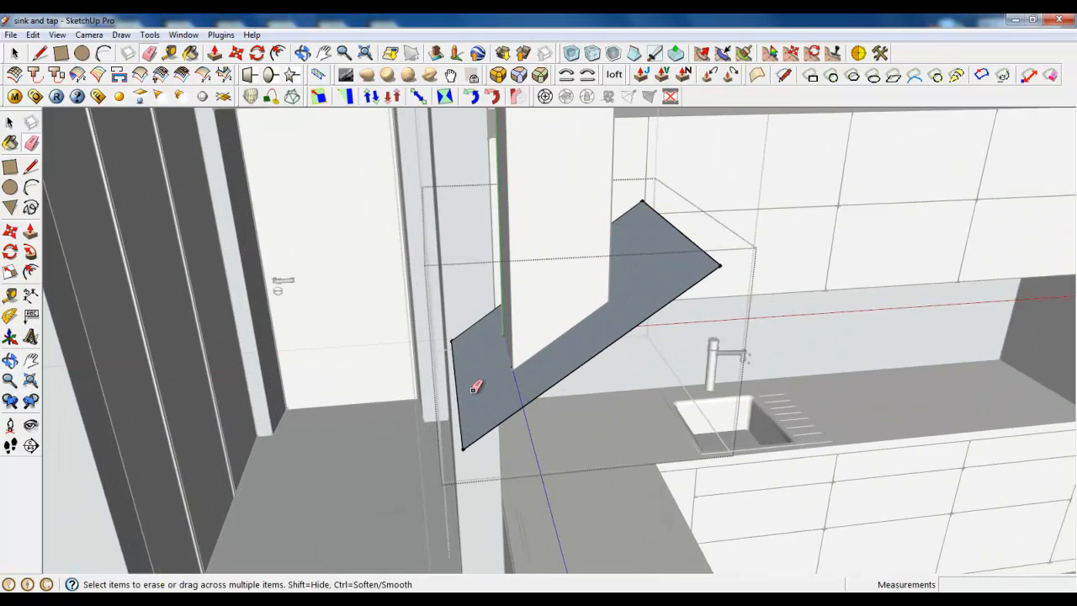
{"action": "key", "text": "l"}
{"action": "scroll", "coordinate": [460, 361], "scroll_direction": "up", "scroll_amount": 2}
{"action": "left_click", "coordinate": [473, 311]}
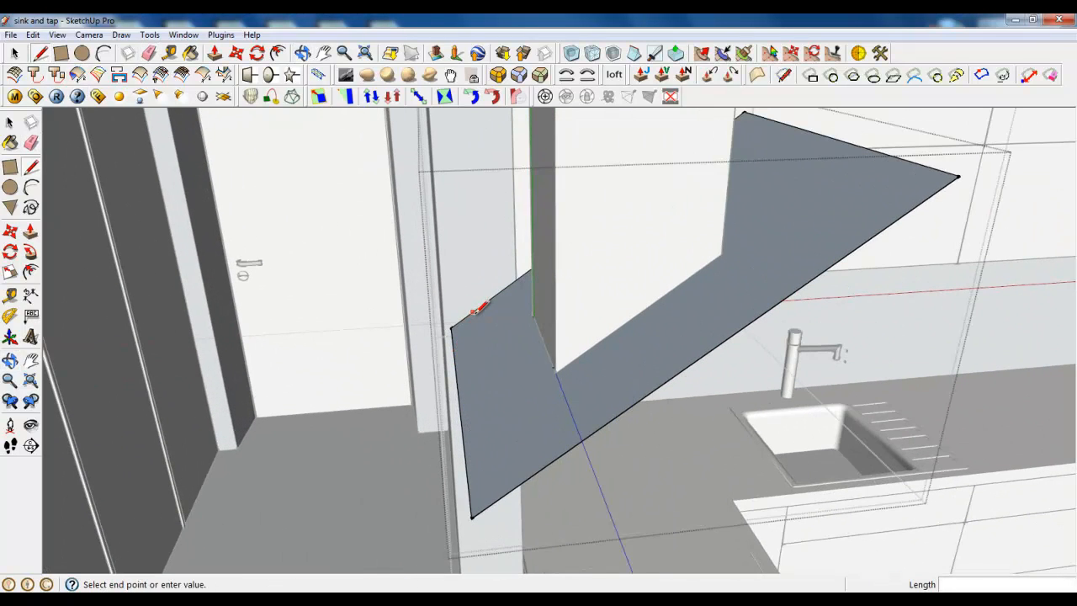
{"action": "left_click", "coordinate": [505, 492]}
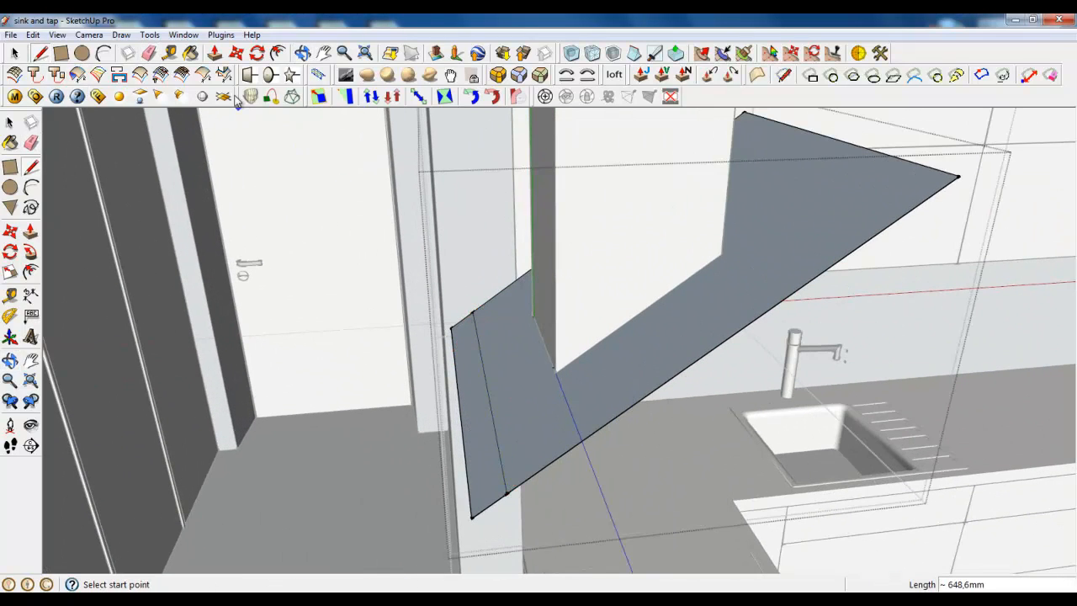
{"action": "left_click", "coordinate": [147, 54]}
{"action": "scroll", "coordinate": [494, 509], "scroll_direction": "down", "scroll_amount": 3}
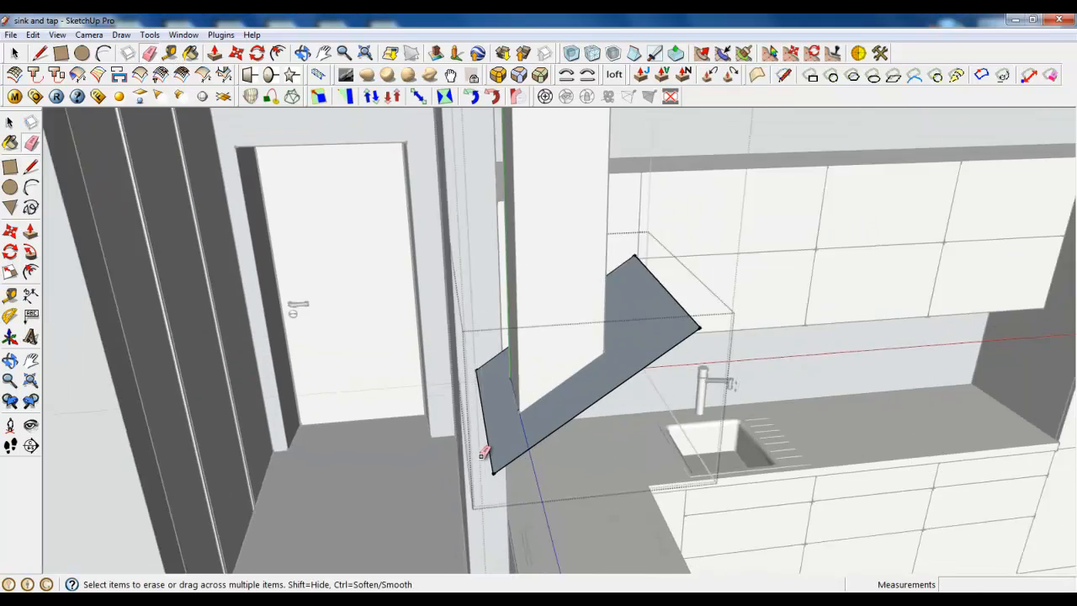
Push/Pull the hood plate's underside to a thickness of 6 mm and erase the small rectangle outline on it.
{"action": "mouse_move", "coordinate": [493, 454]}
{"action": "middle_mouse_down"}
{"action": "mouse_move", "coordinate": [496, 319]}
{"action": "mouse_move", "coordinate": [461, 292]}
{"action": "middle_mouse_up"}
{"action": "key", "text": "space"}
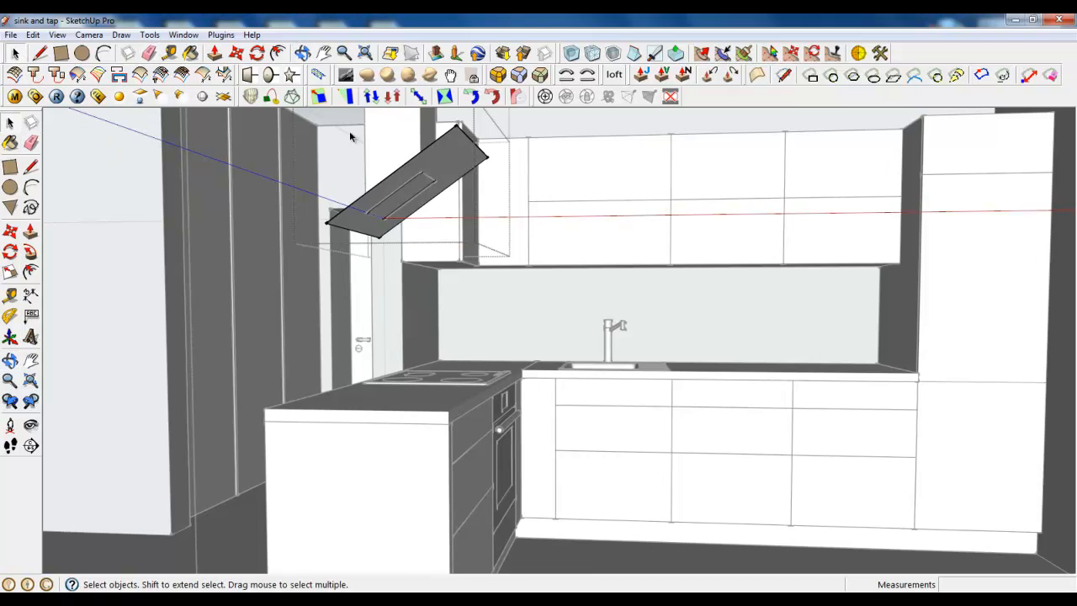
{"action": "scroll", "coordinate": [353, 135], "scroll_direction": "up", "scroll_amount": 3}
{"action": "key", "text": "p"}
{"action": "scroll", "coordinate": [417, 177], "scroll_direction": "up", "scroll_amount": 2}
{"action": "left_click_drag", "start_coordinate": [417, 176], "coordinate": [430, 184]}
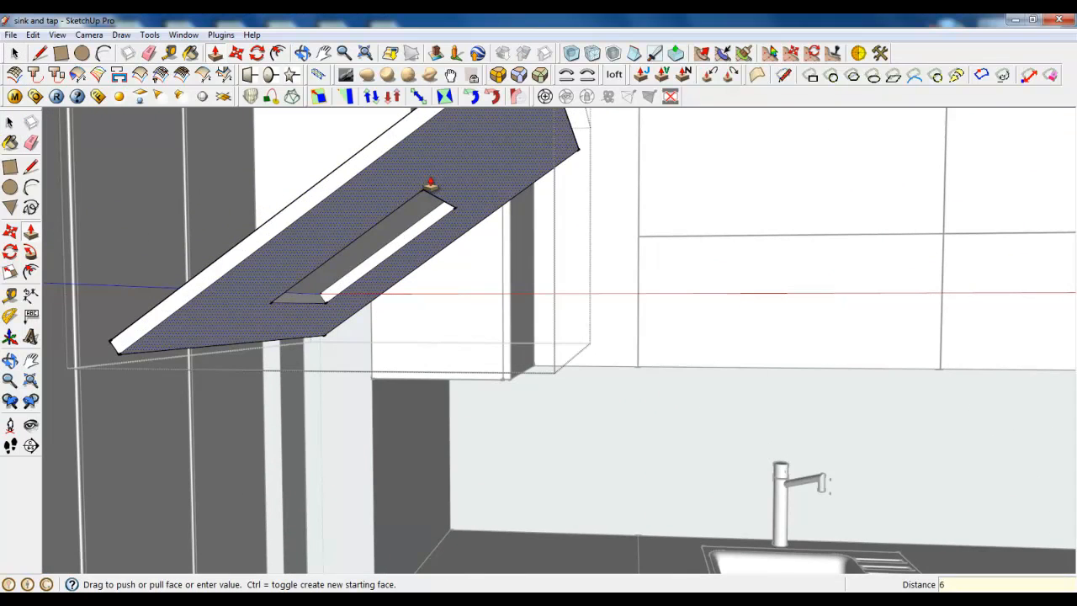
{"action": "key", "text": "Return"}
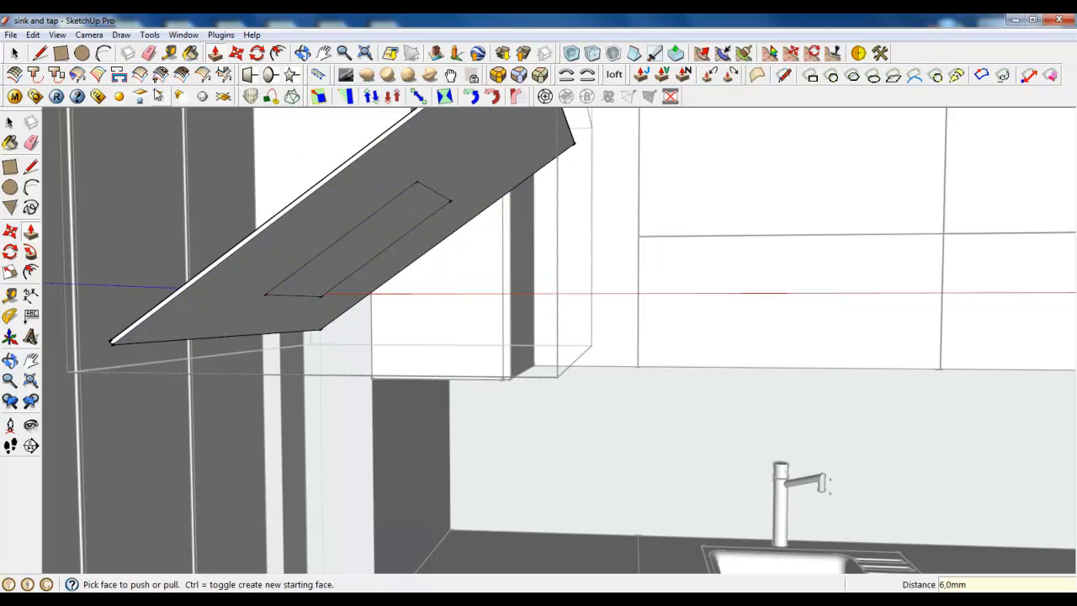
{"action": "left_click", "coordinate": [149, 53]}
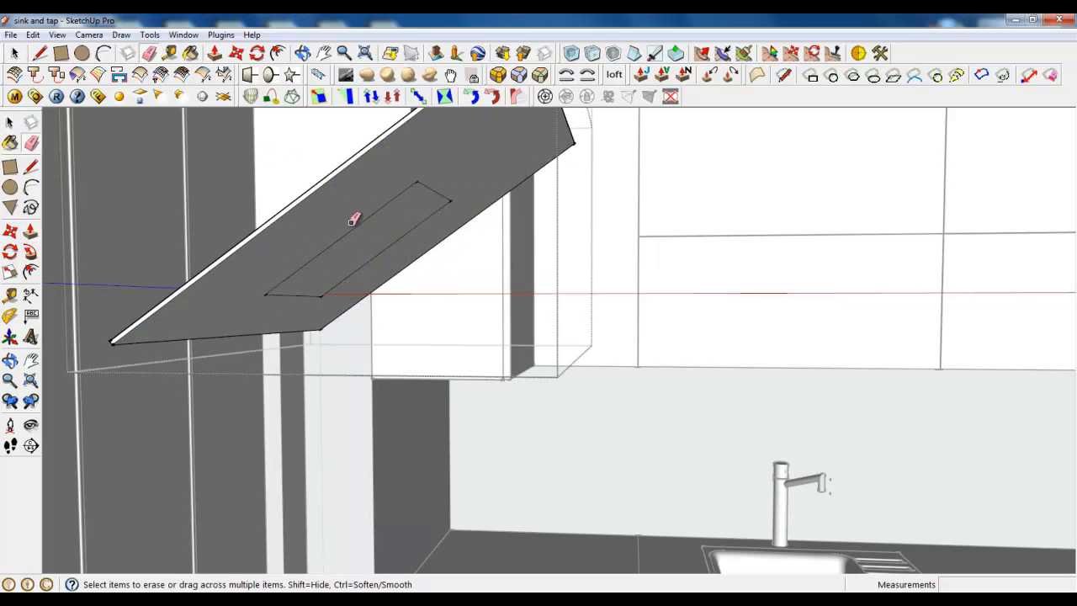
{"action": "left_click_drag", "start_coordinate": [452, 194], "coordinate": [378, 197]}
Offset the plate underside's outline inward to form a rectangle, and offset that rectangle inward by another 60 mm.
{"action": "middle_click_drag", "start_coordinate": [377, 197], "coordinate": [308, 207]}
{"action": "left_click", "coordinate": [278, 53]}
{"action": "left_click", "coordinate": [364, 198]}
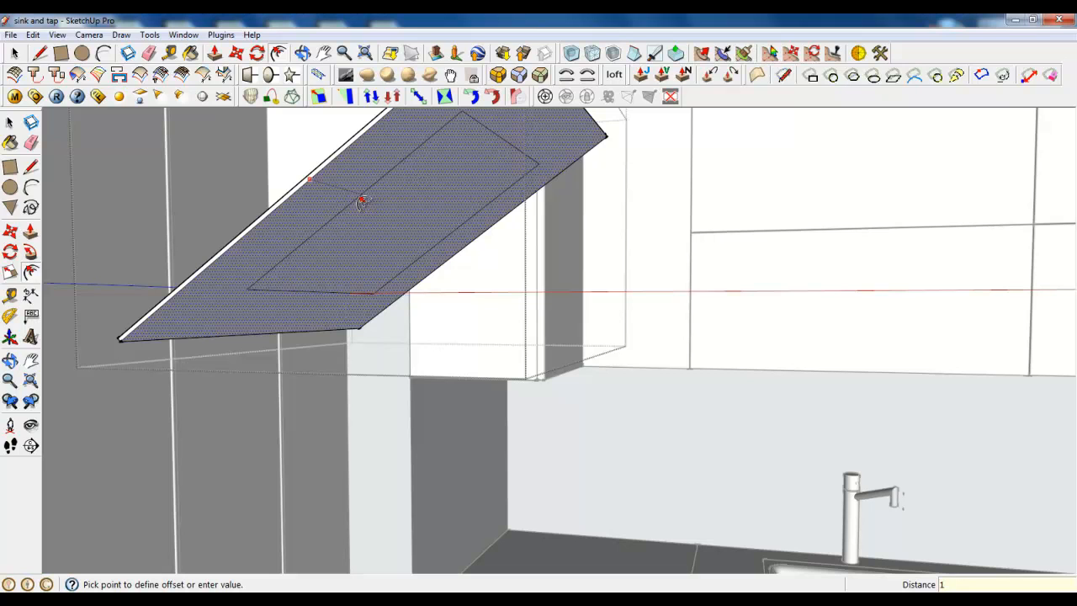
{"action": "left_click", "coordinate": [362, 202]}
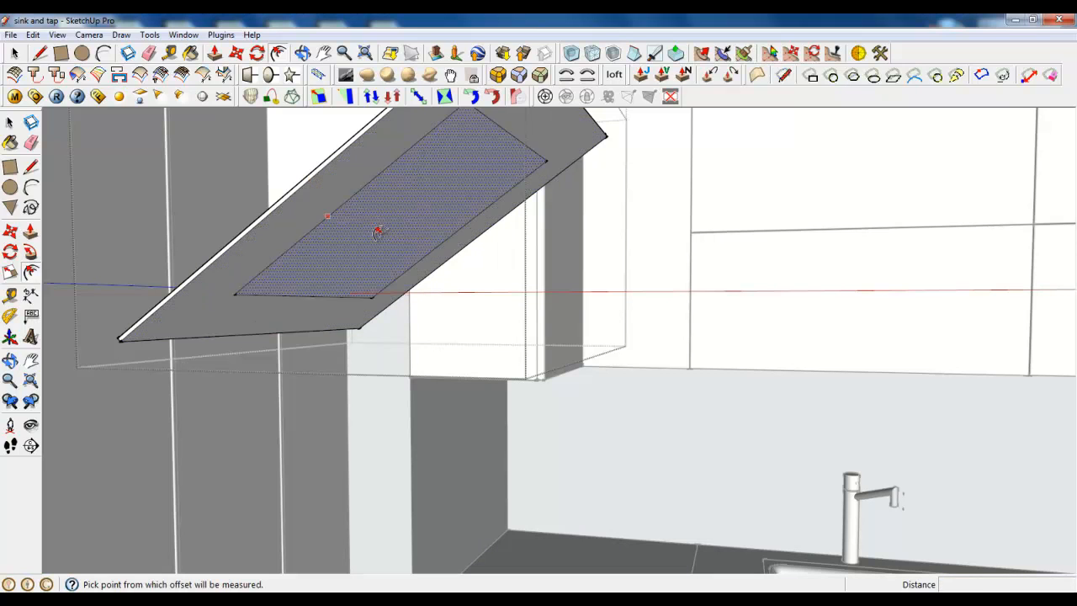
{"action": "middle_click_drag", "start_coordinate": [376, 232], "coordinate": [351, 225]}
{"action": "left_click", "coordinate": [352, 225]}
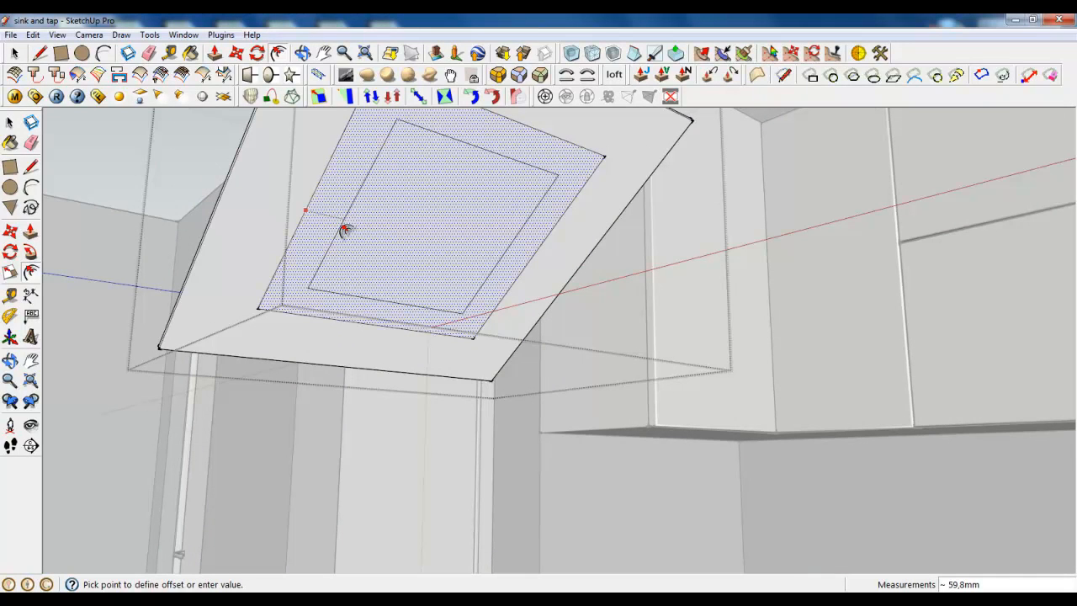
{"action": "type", "text": "60"}
{"action": "key", "text": "Return"}
Push/Pull the 60 mm wide frame between the two inner rectangles out of the plate's underside by about 7 mm.
{"action": "key", "text": "p"}
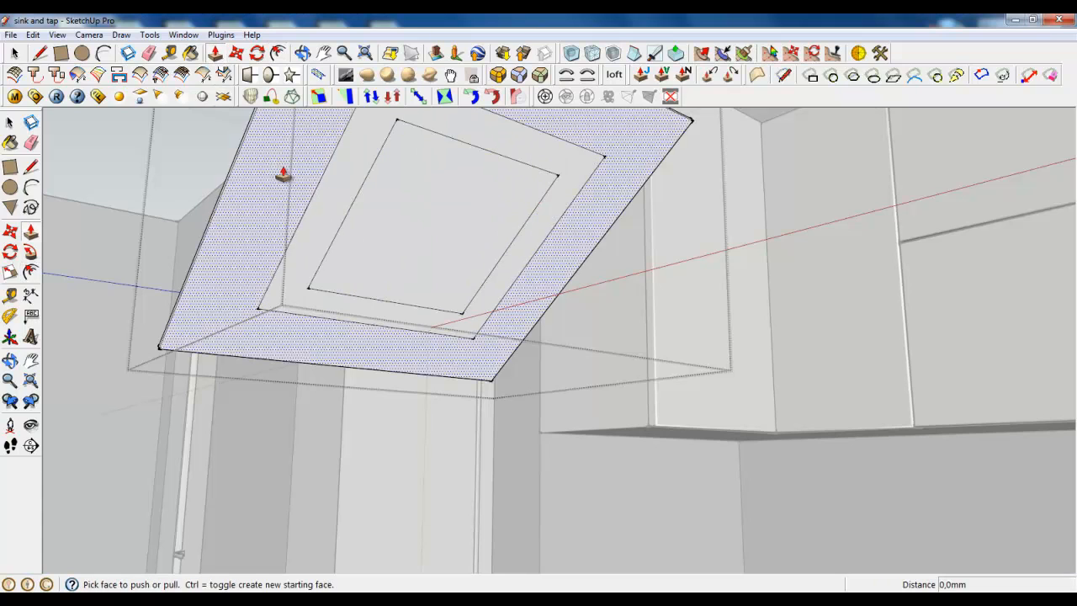
{"action": "middle_click_drag", "start_coordinate": [276, 180], "coordinate": [325, 265]}
{"action": "scroll", "coordinate": [324, 265], "scroll_direction": "up", "scroll_amount": 2}
{"action": "left_click", "coordinate": [286, 223]}
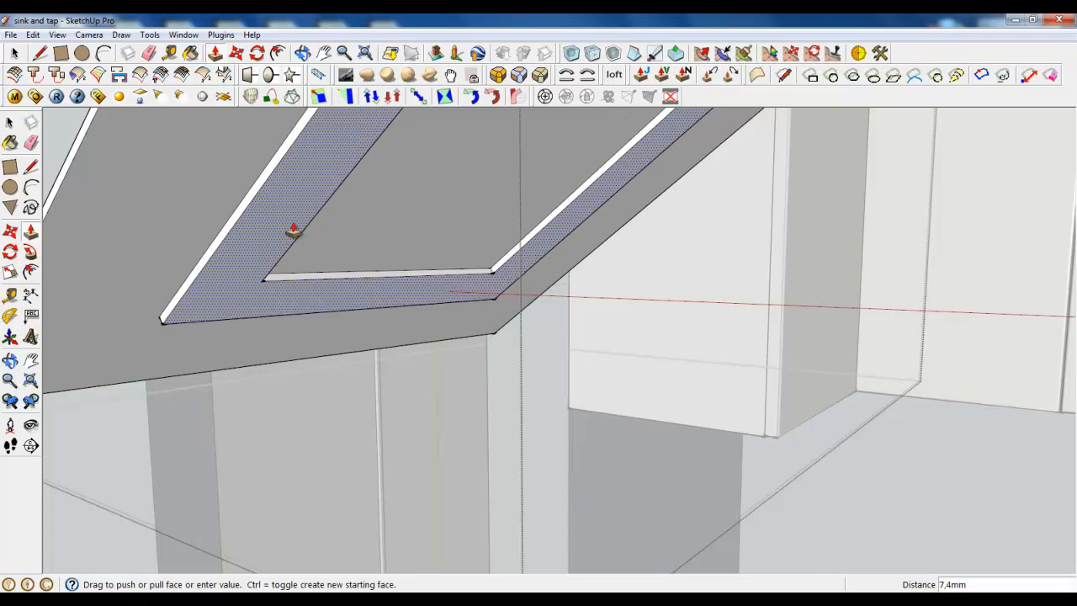
{"action": "left_click", "coordinate": [294, 230]}
Round the edges of the raised frame's face with Round Corner, using a 2 mm offset and 4 segments.
{"action": "left_click", "coordinate": [14, 53]}
{"action": "middle_click_drag", "start_coordinate": [118, 142], "coordinate": [377, 120]}
{"action": "left_click", "coordinate": [221, 246]}
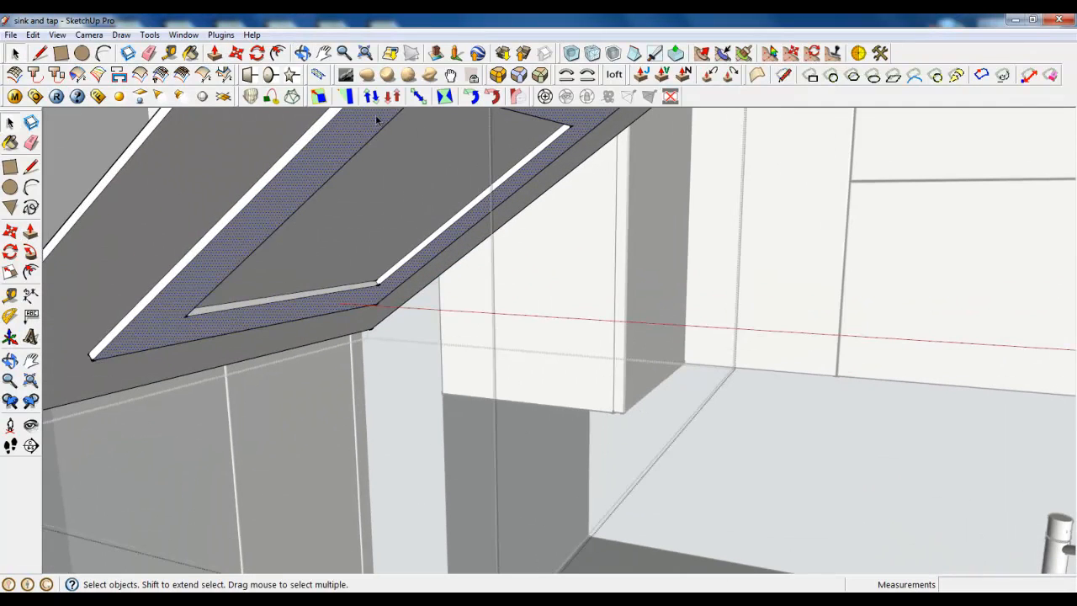
{"action": "left_click", "coordinate": [497, 75]}
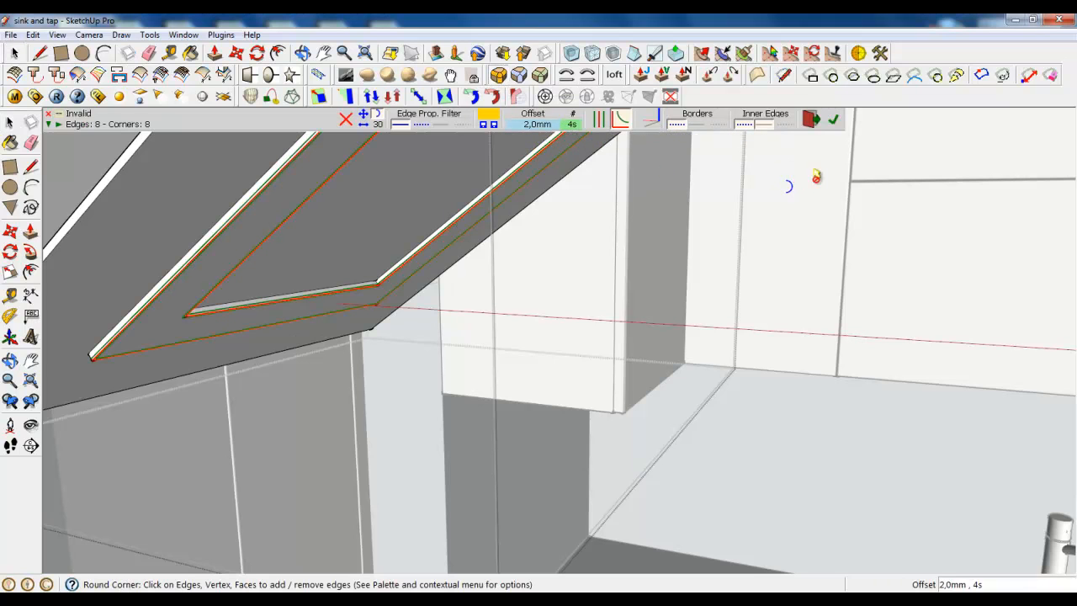
{"action": "left_click", "coordinate": [832, 119]}
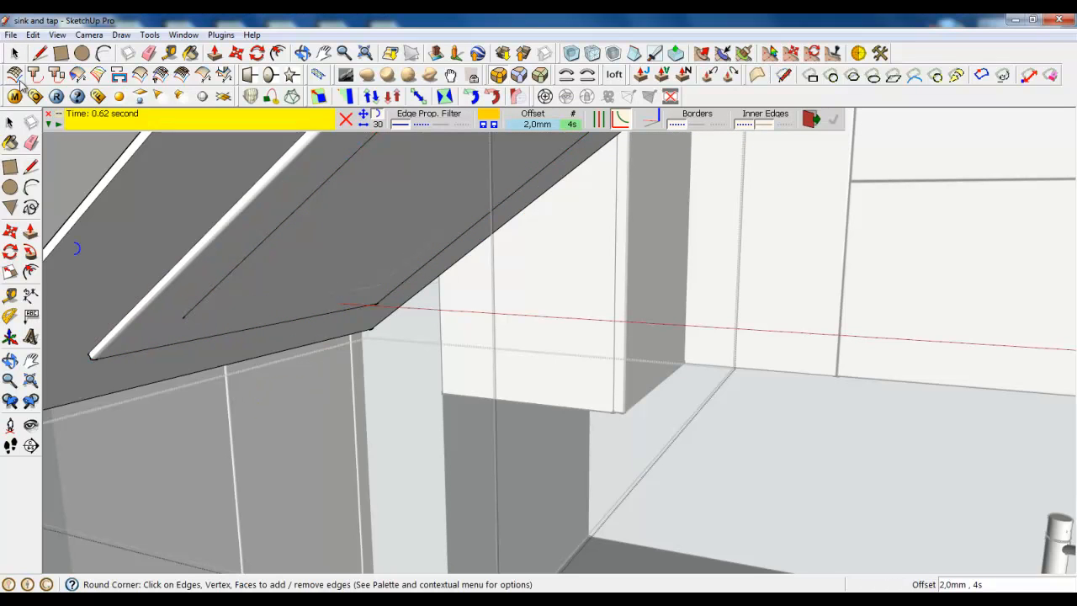
Round the edges of the hood plate's narrow side faces with Round Corner, using a 1 mm offset and 1 segment.
{"action": "left_click", "coordinate": [14, 53]}
{"action": "middle_click_drag", "start_coordinate": [236, 223], "coordinate": [360, 179]}
{"action": "double_click", "coordinate": [359, 178], "text": "ctrl"}
{"action": "scroll", "coordinate": [463, 186], "scroll_direction": "down", "scroll_amount": 5}
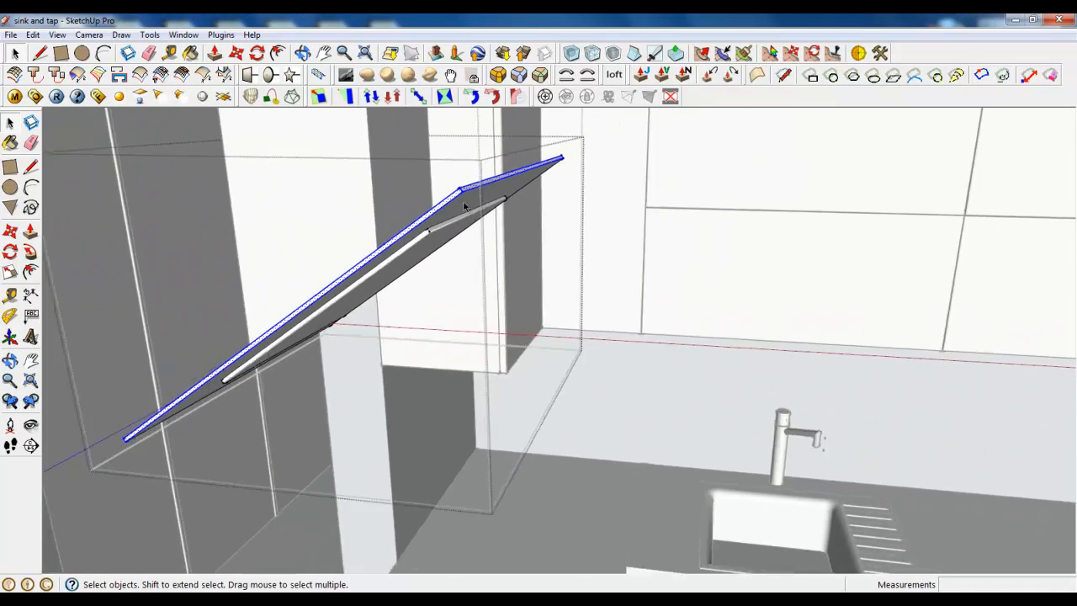
{"action": "middle_click_drag", "start_coordinate": [466, 206], "coordinate": [401, 296]}
{"action": "scroll", "coordinate": [400, 296], "scroll_direction": "down", "scroll_amount": 2}
{"action": "scroll", "coordinate": [283, 353], "scroll_direction": "up", "scroll_amount": 9}
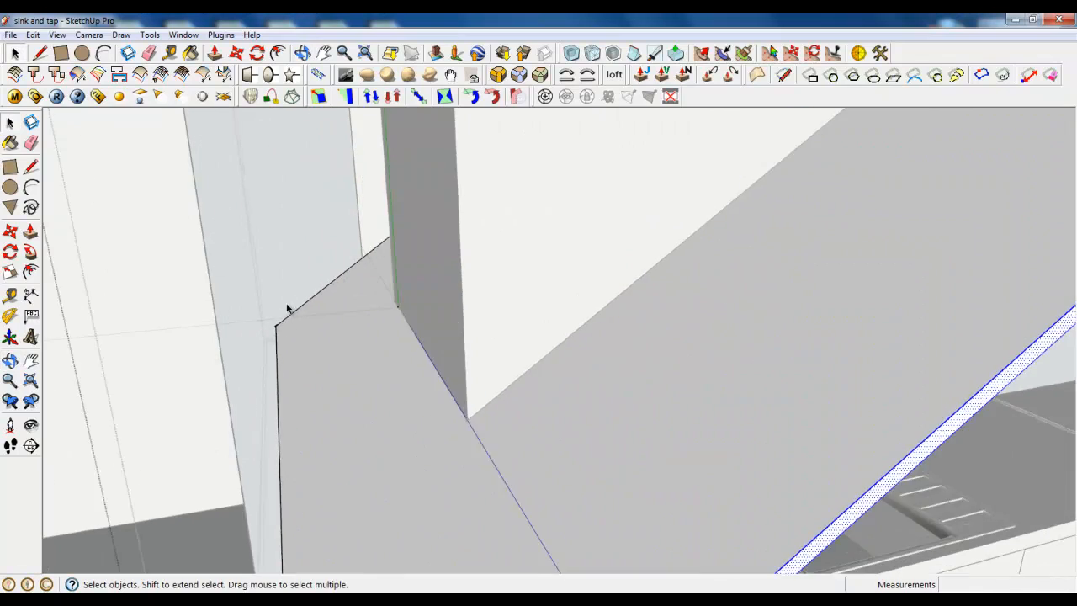
{"action": "middle_click_drag", "start_coordinate": [325, 328], "coordinate": [677, 289]}
{"action": "scroll", "coordinate": [418, 337], "scroll_direction": "down", "scroll_amount": 3}
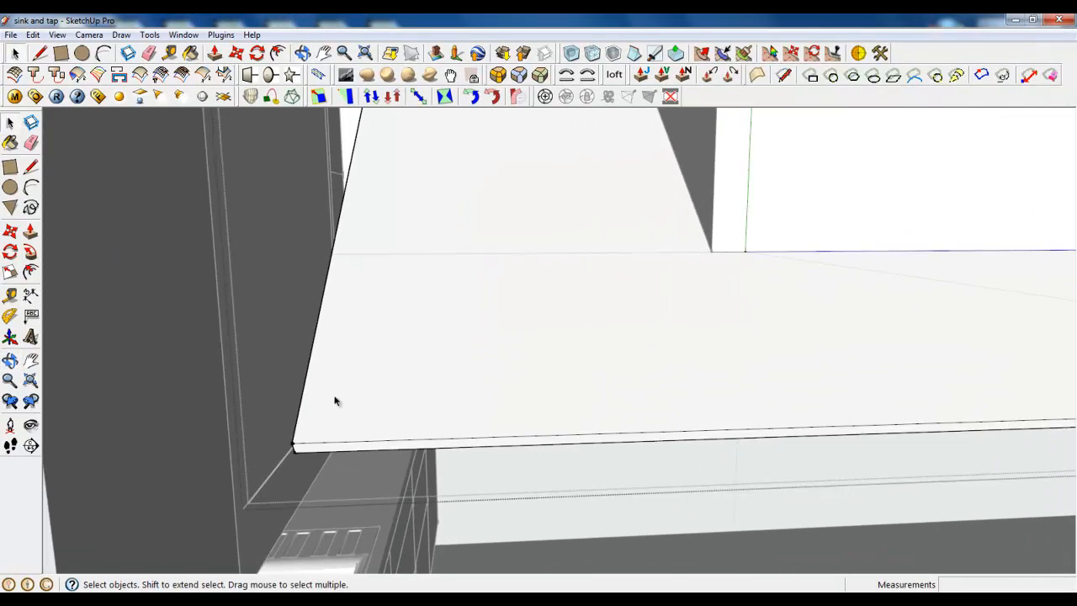
{"action": "middle_click_drag", "start_coordinate": [337, 402], "coordinate": [473, 278]}
{"action": "scroll", "coordinate": [296, 397], "scroll_direction": "up", "scroll_amount": 3}
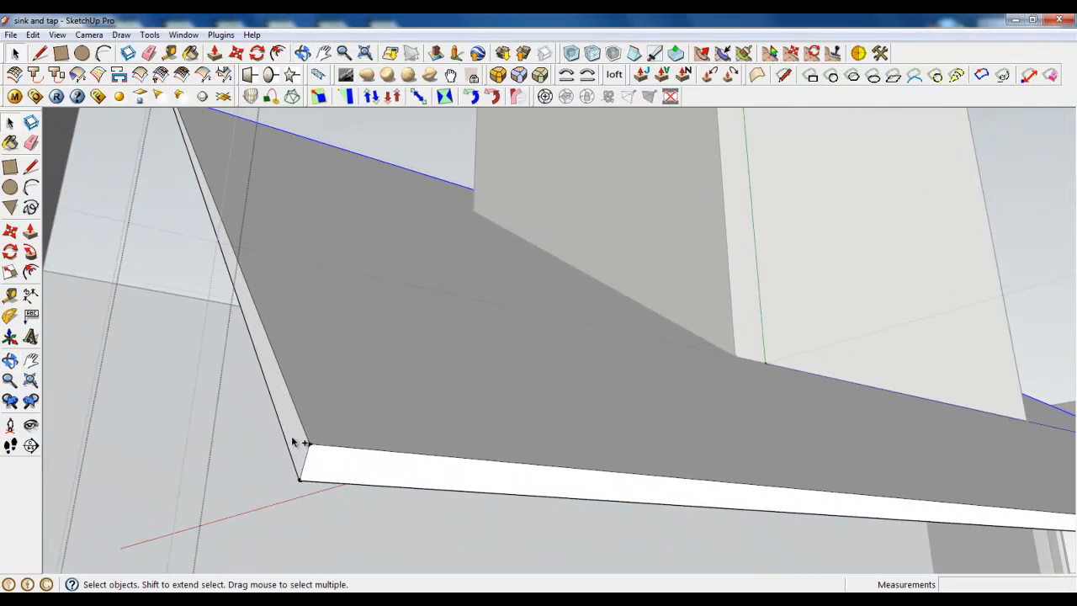
{"action": "double_click", "coordinate": [291, 421], "text": "ctrl"}
{"action": "double_click", "coordinate": [315, 457], "text": "ctrl"}
{"action": "middle_click_drag", "start_coordinate": [507, 377], "coordinate": [180, 406]}
{"action": "scroll", "coordinate": [180, 407], "scroll_direction": "down", "scroll_amount": 6}
{"action": "middle_click_drag", "start_coordinate": [471, 402], "coordinate": [408, 413]}
{"action": "scroll", "coordinate": [550, 450], "scroll_direction": "up", "scroll_amount": 4}
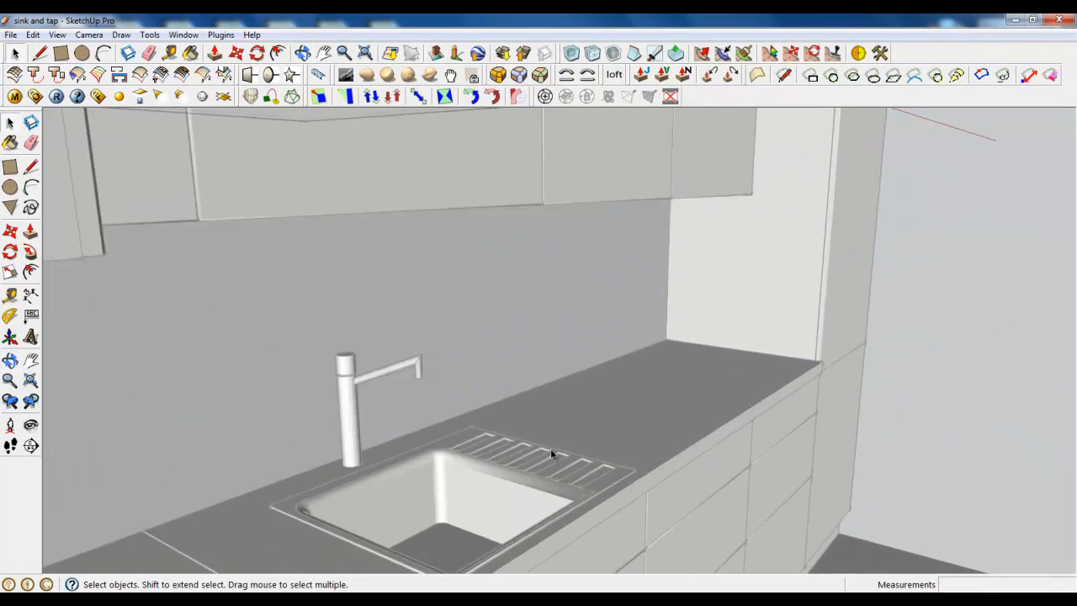
{"action": "scroll", "coordinate": [536, 447], "scroll_direction": "down", "scroll_amount": 3}
{"action": "scroll", "coordinate": [504, 446], "scroll_direction": "up", "scroll_amount": 2}
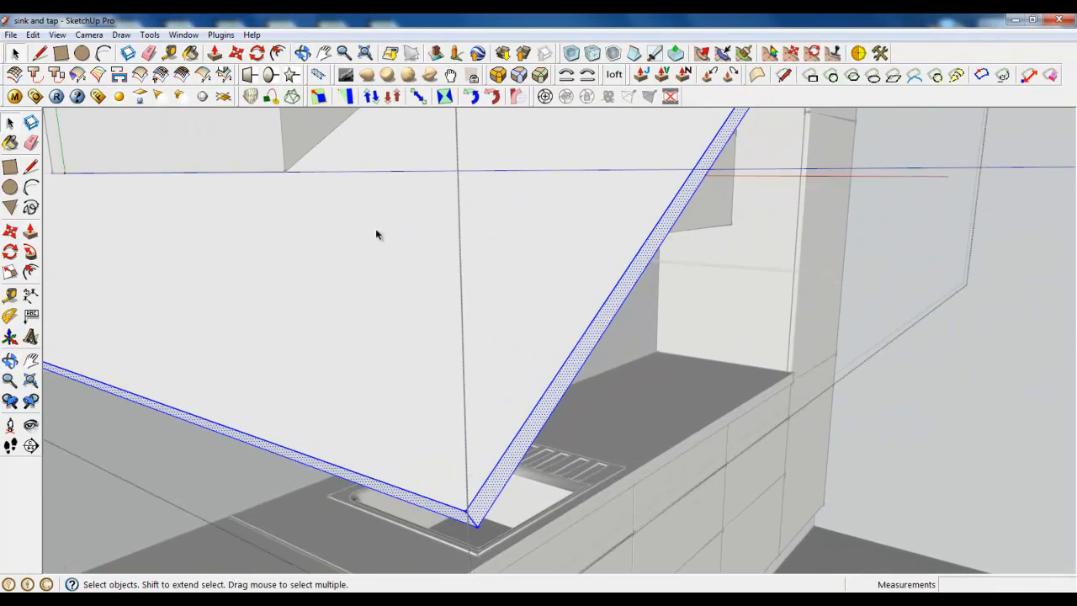
{"action": "left_click", "coordinate": [498, 75]}
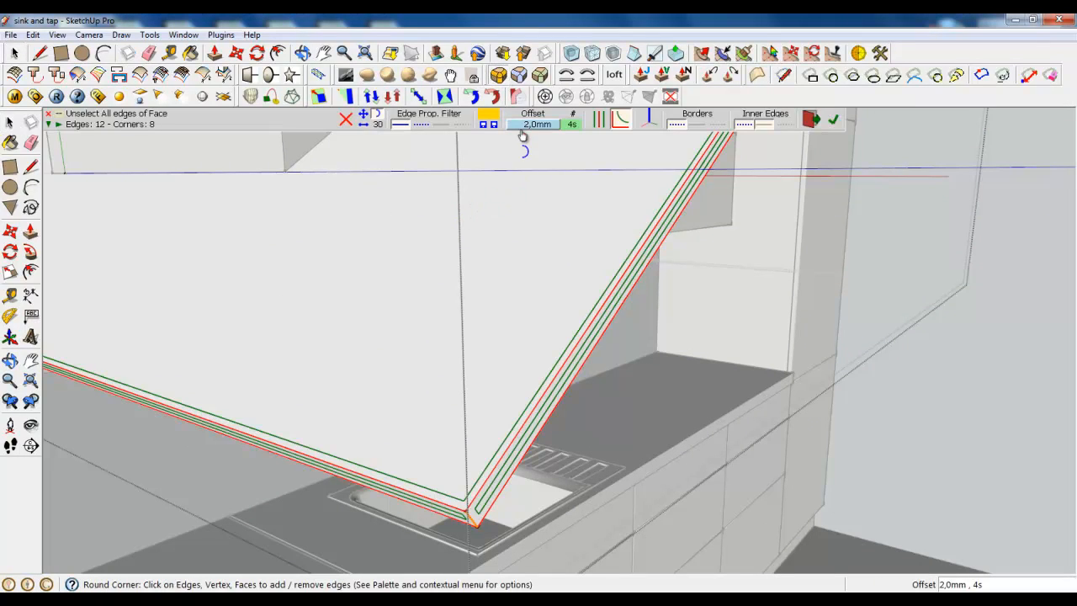
{"action": "left_click", "coordinate": [521, 131]}
{"action": "left_click", "coordinate": [544, 255]}
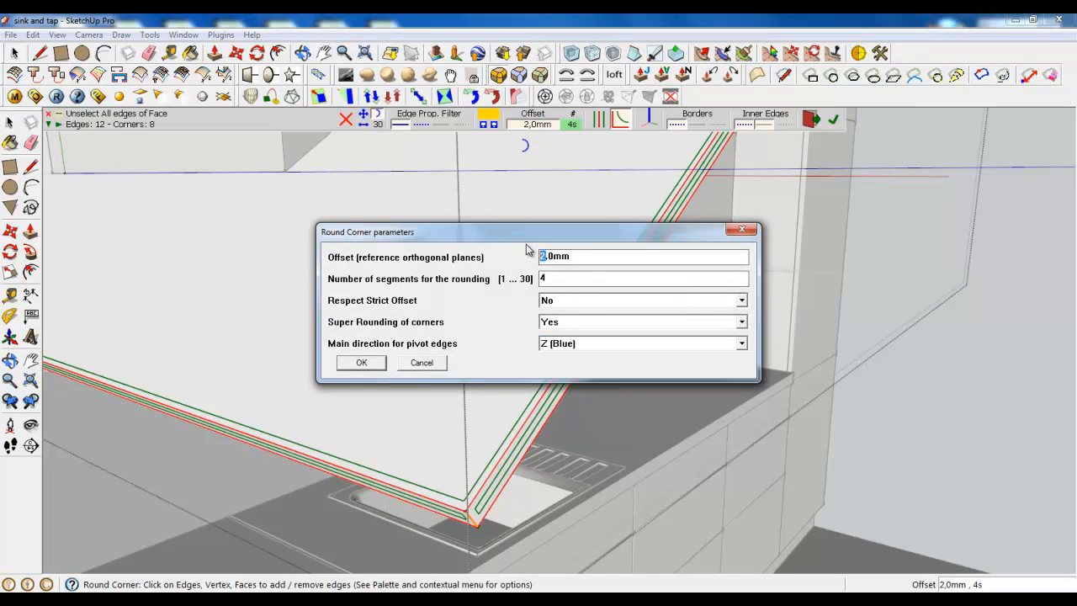
{"action": "left_click", "coordinate": [362, 362]}
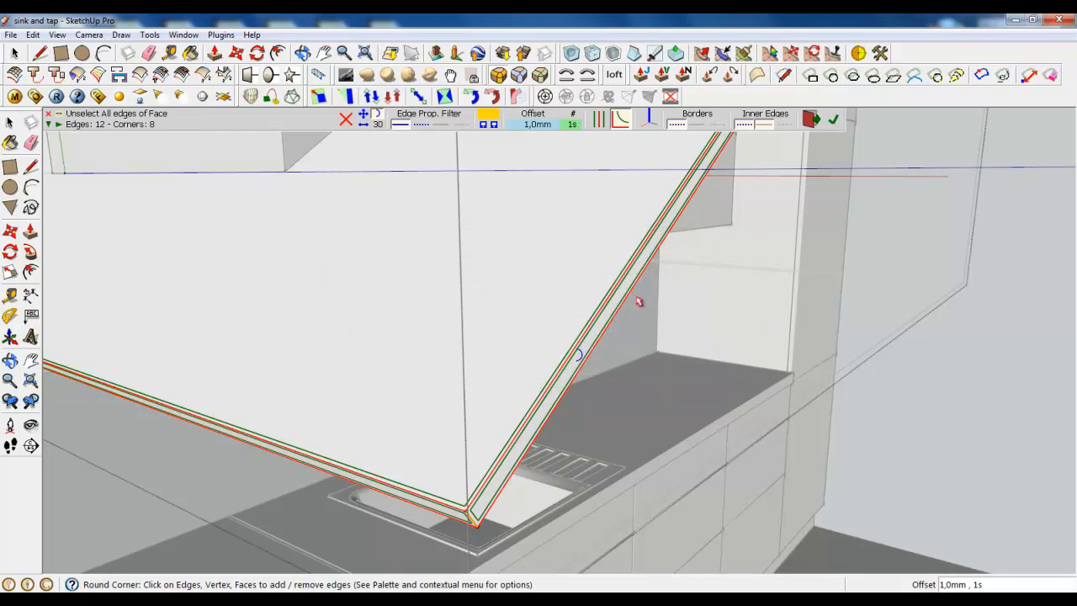
{"action": "key", "text": "Return"}
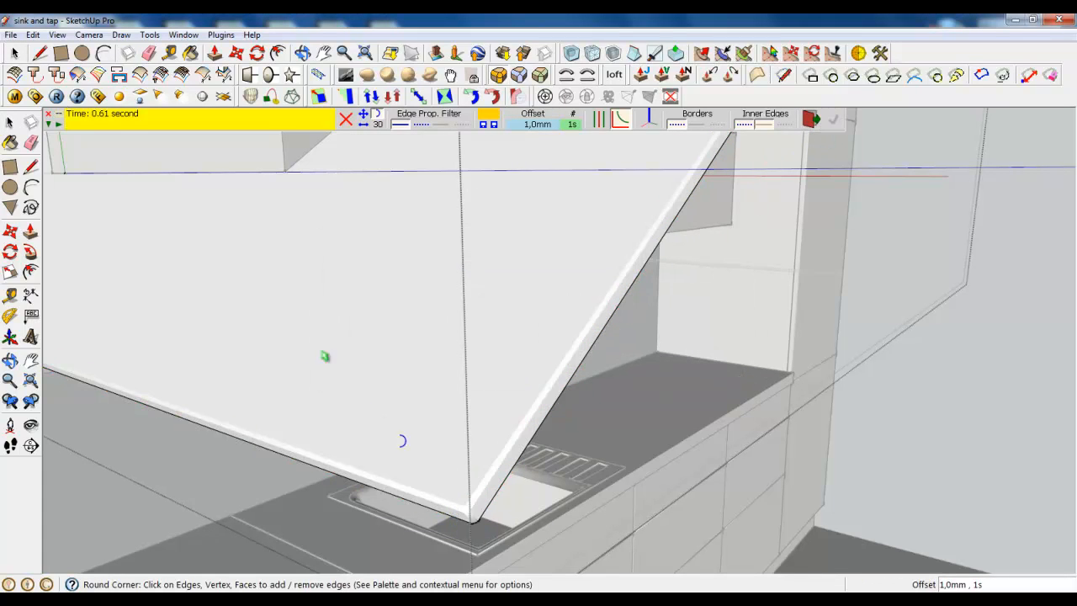
Show the hidden geometry to examine the plate's rounded edges and corner, and hide it again.
{"action": "left_click", "coordinate": [56, 35]}
{"action": "left_click", "coordinate": [84, 85]}
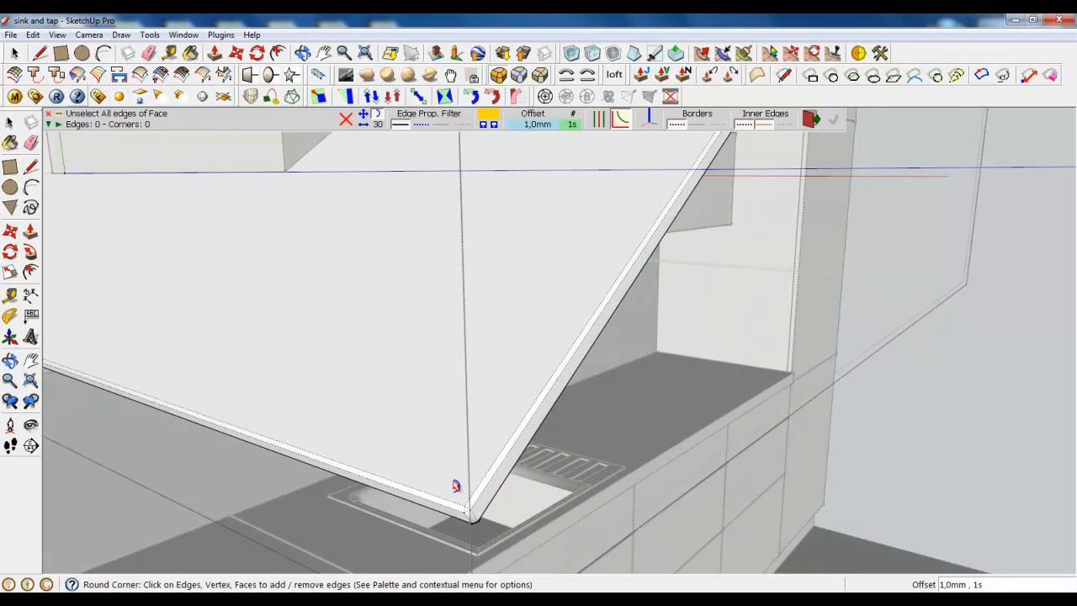
{"action": "scroll", "coordinate": [455, 490], "scroll_direction": "up", "scroll_amount": 2}
{"action": "middle_click_drag", "start_coordinate": [455, 497], "coordinate": [303, 471]}
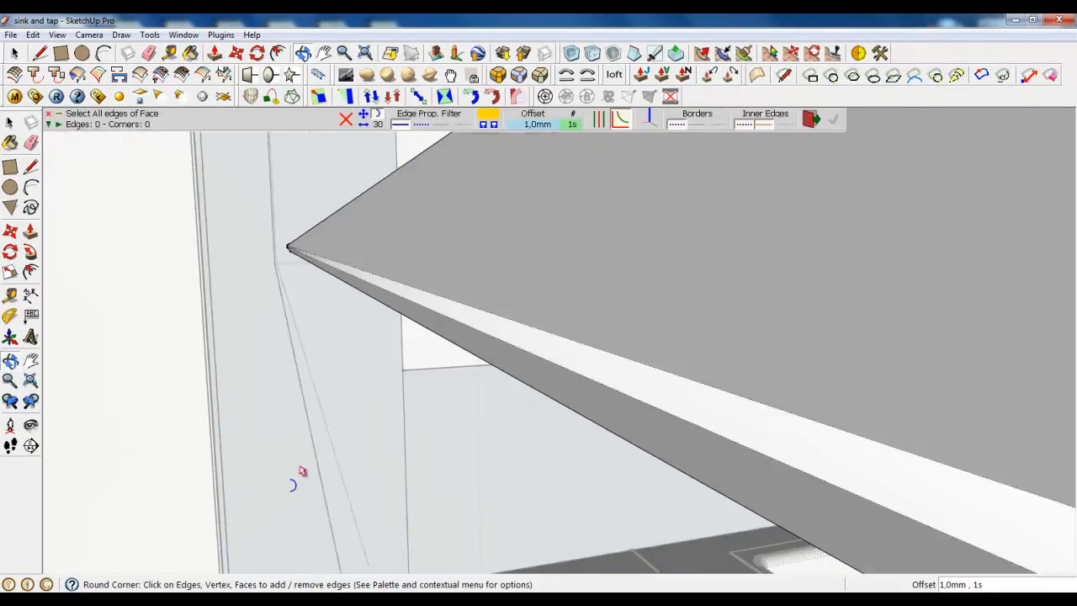
{"action": "scroll", "coordinate": [354, 447], "scroll_direction": "down", "scroll_amount": 3}
{"action": "middle_click_drag", "start_coordinate": [354, 446], "coordinate": [73, 161]}
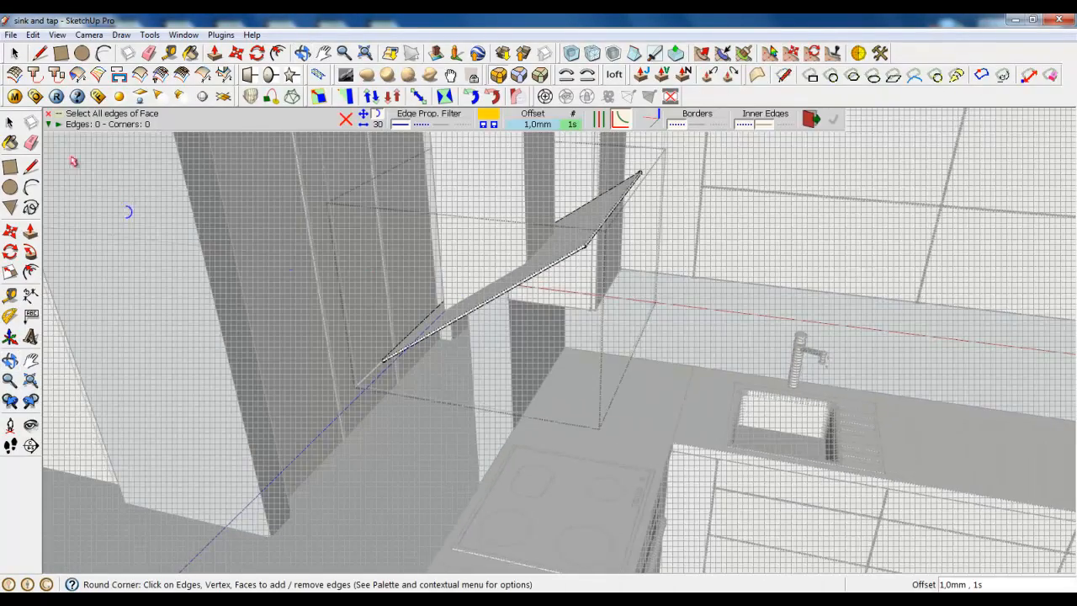
{"action": "key", "text": "space"}
{"action": "left_click", "coordinate": [57, 35]}
{"action": "left_click", "coordinate": [84, 85]}
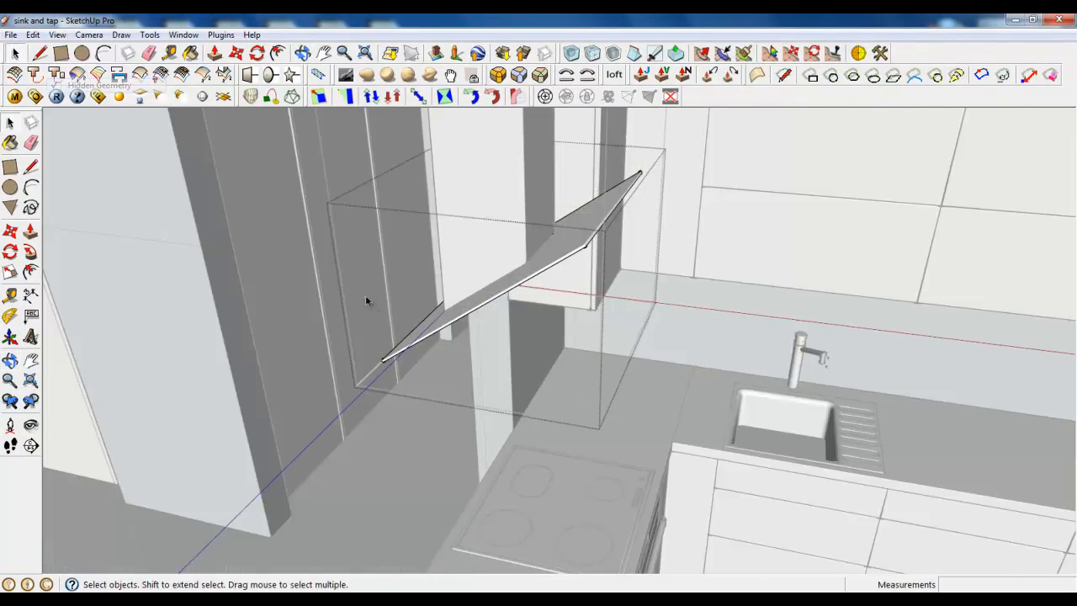
Close the hood plate's group to return to editing the whole cooker hood.
{"action": "scroll", "coordinate": [365, 298], "scroll_direction": "down", "scroll_amount": 3}
{"action": "middle_click_drag", "start_coordinate": [365, 298], "coordinate": [337, 271]}
{"action": "right_click", "coordinate": [338, 271]}
{"action": "left_click", "coordinate": [365, 286]}
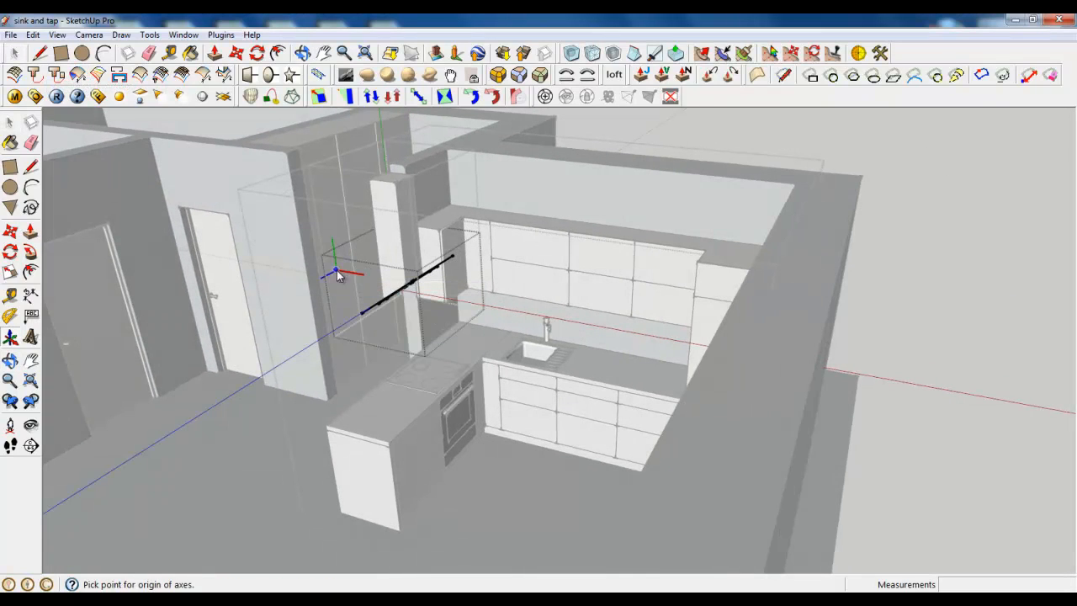
{"action": "left_click", "coordinate": [12, 57]}
{"action": "right_click", "coordinate": [331, 259]}
{"action": "left_click", "coordinate": [356, 266]}
Select the hood column and move it 100 mm up along the green axis, away from the tilted plate.
{"action": "scroll", "coordinate": [392, 269], "scroll_direction": "up", "scroll_amount": 5}
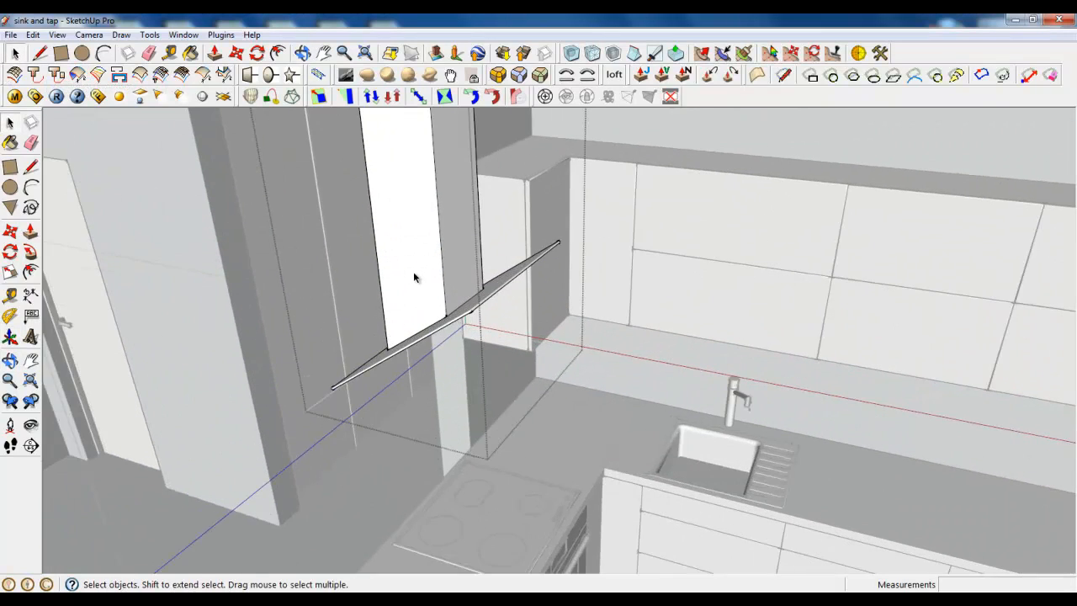
{"action": "left_click", "coordinate": [411, 278]}
{"action": "triple_click", "coordinate": [413, 281]}
{"action": "left_click", "coordinate": [237, 53]}
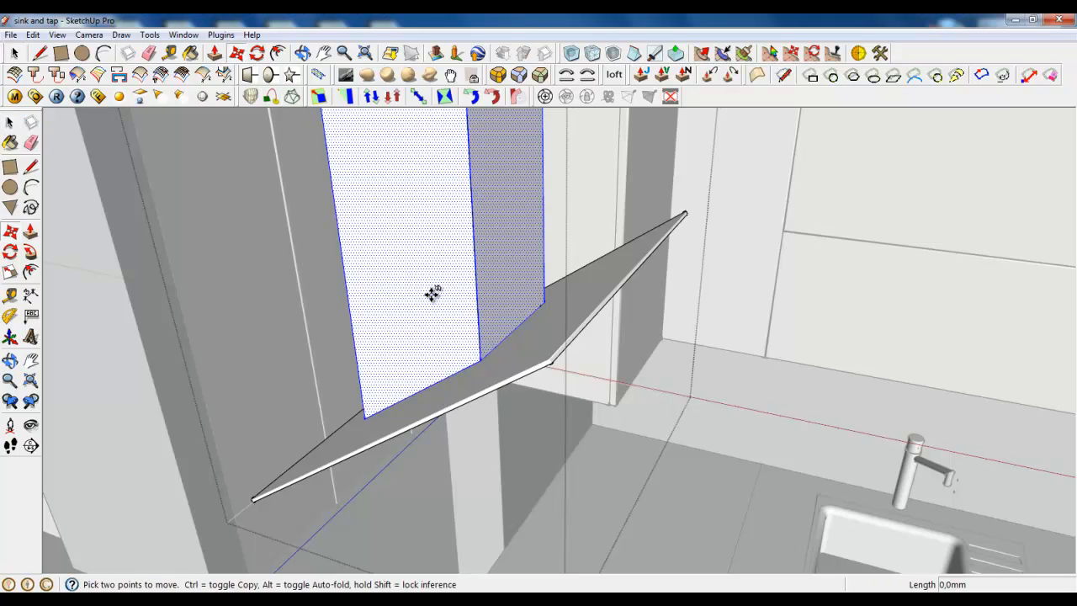
{"action": "left_click", "coordinate": [432, 294]}
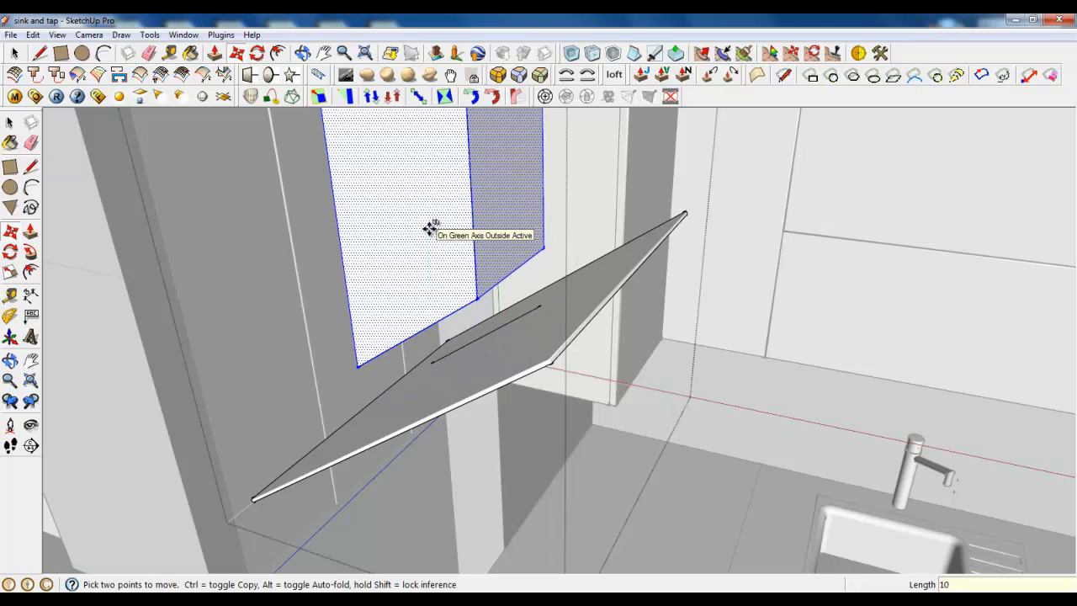
{"action": "type", "text": "100"}
{"action": "key", "text": "Return"}
{"action": "middle_click_drag", "start_coordinate": [421, 247], "coordinate": [36, 131]}
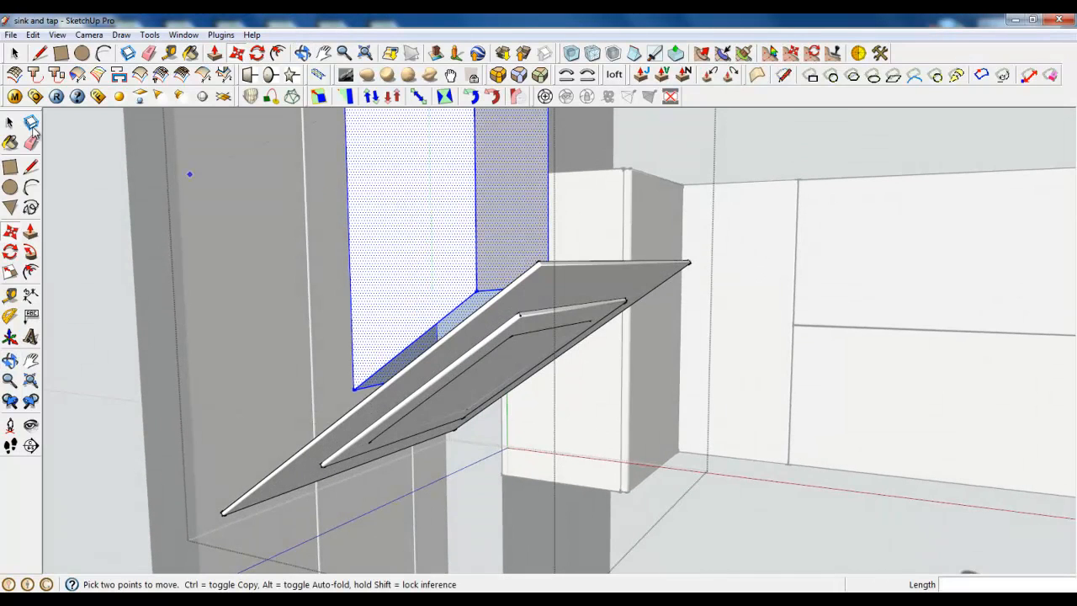
Trace a 250 mm line along an edge of the column's open sloped bottom to close it with a face.
{"action": "left_click", "coordinate": [40, 53]}
{"action": "middle_click_drag", "start_coordinate": [384, 221], "coordinate": [440, 241]}
{"action": "left_click", "coordinate": [487, 298]}
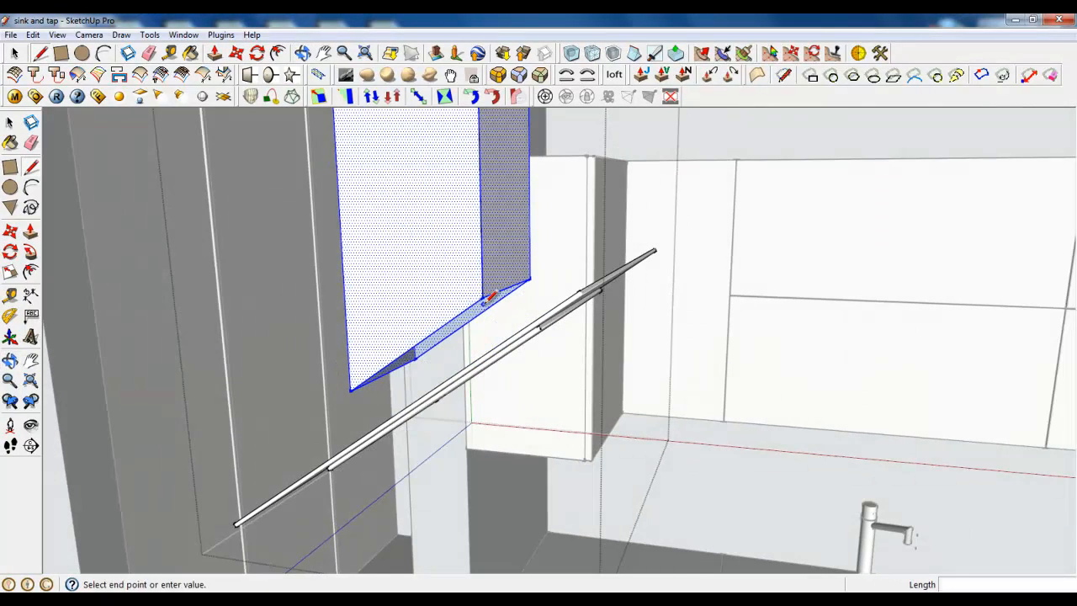
{"action": "left_click", "coordinate": [40, 53]}
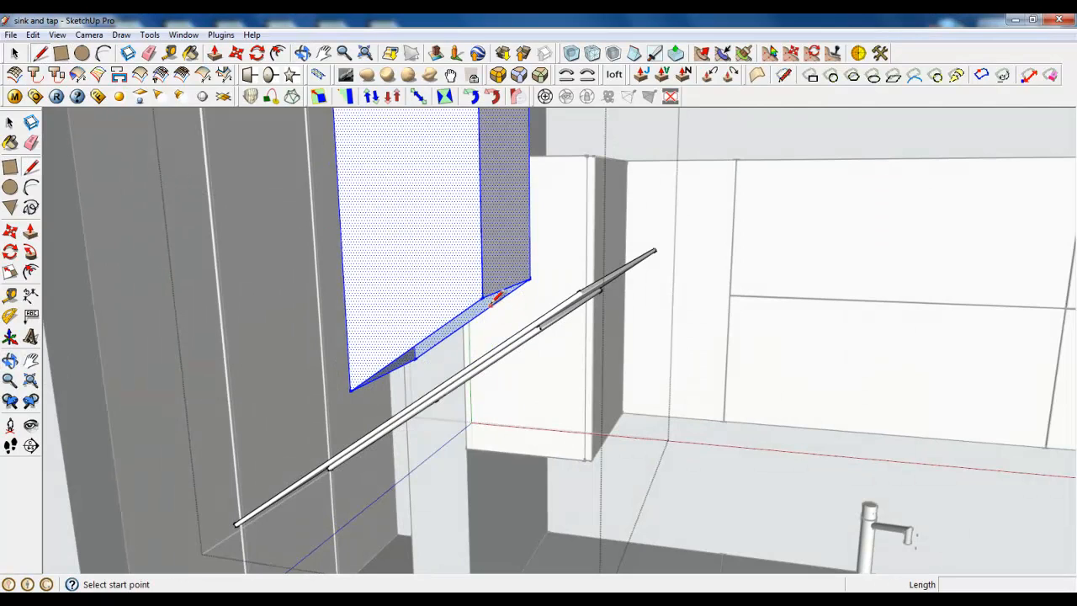
{"action": "left_click", "coordinate": [491, 291]}
{"action": "type", "text": "250,0mm"}
{"action": "key", "text": "Return"}
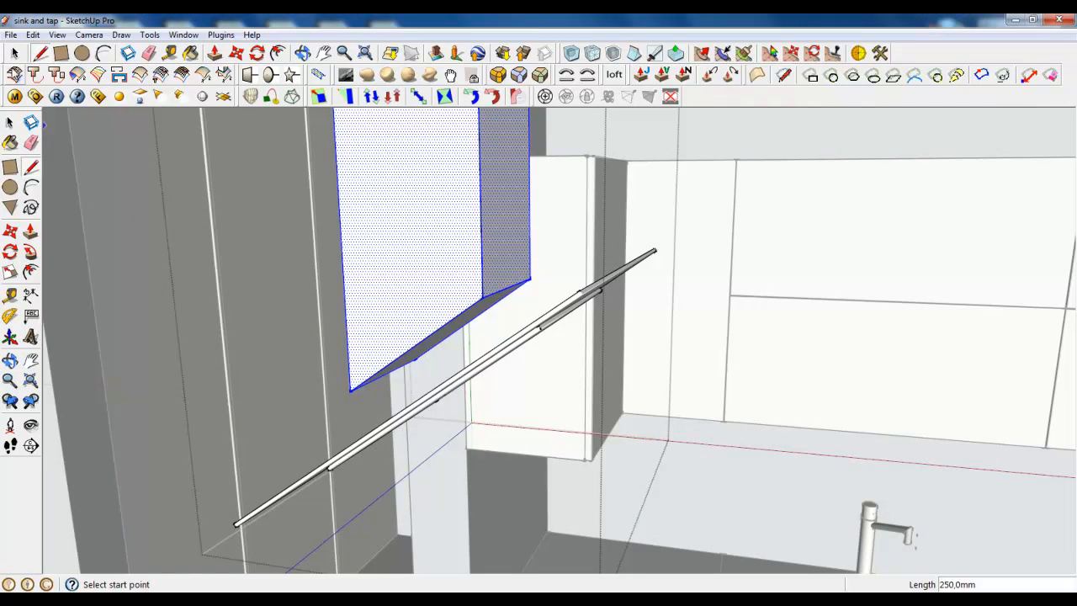
Move the column with its bottom face 100 mm down along the green axis, back onto the plate.
{"action": "key", "text": "space"}
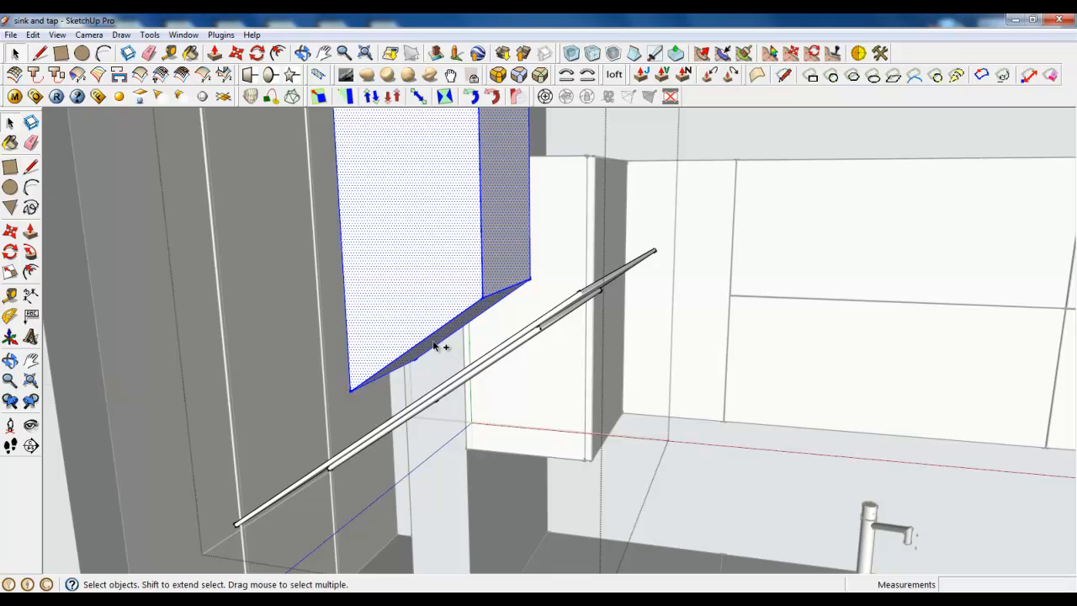
{"action": "left_click", "coordinate": [236, 53]}
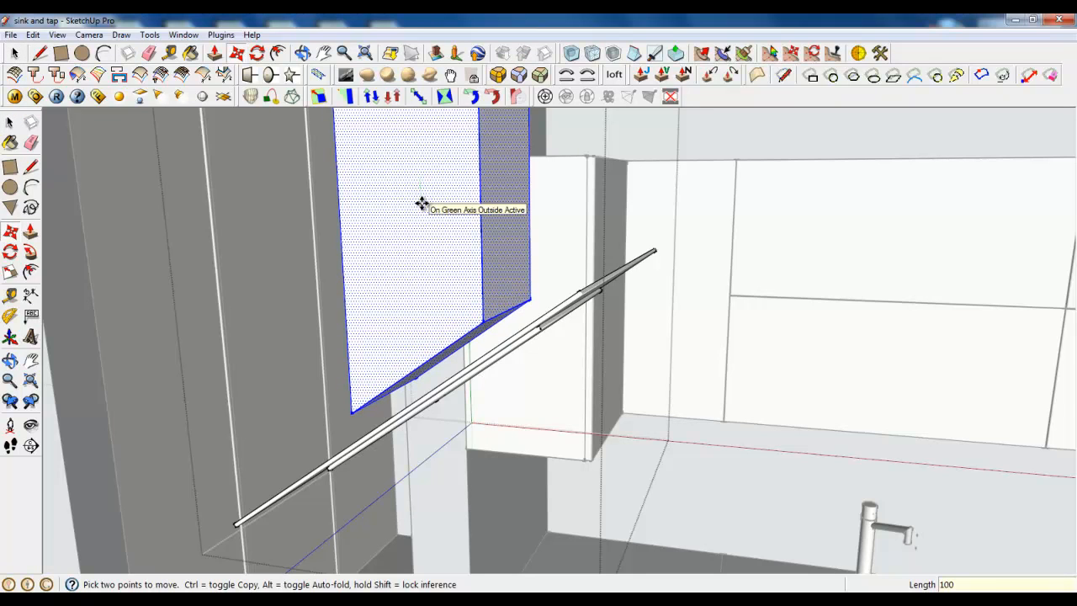
{"action": "key", "text": "Return"}
{"action": "middle_click_drag", "start_coordinate": [421, 204], "coordinate": [444, 291]}
{"action": "key", "text": "space"}
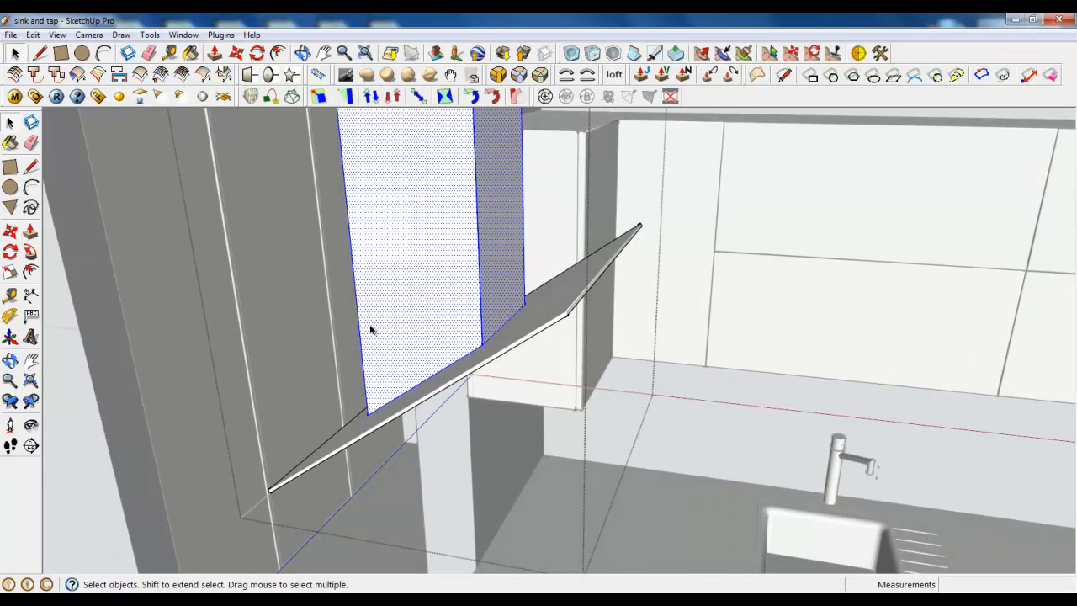
Round all edges of the hood column with Round Corner, using a 2 mm offset and 4 segments.
{"action": "scroll", "coordinate": [376, 330], "scroll_direction": "down", "scroll_amount": 3}
{"action": "scroll", "coordinate": [639, 486], "scroll_direction": "down", "scroll_amount": 3}
{"action": "scroll", "coordinate": [526, 363], "scroll_direction": "up", "scroll_amount": 3}
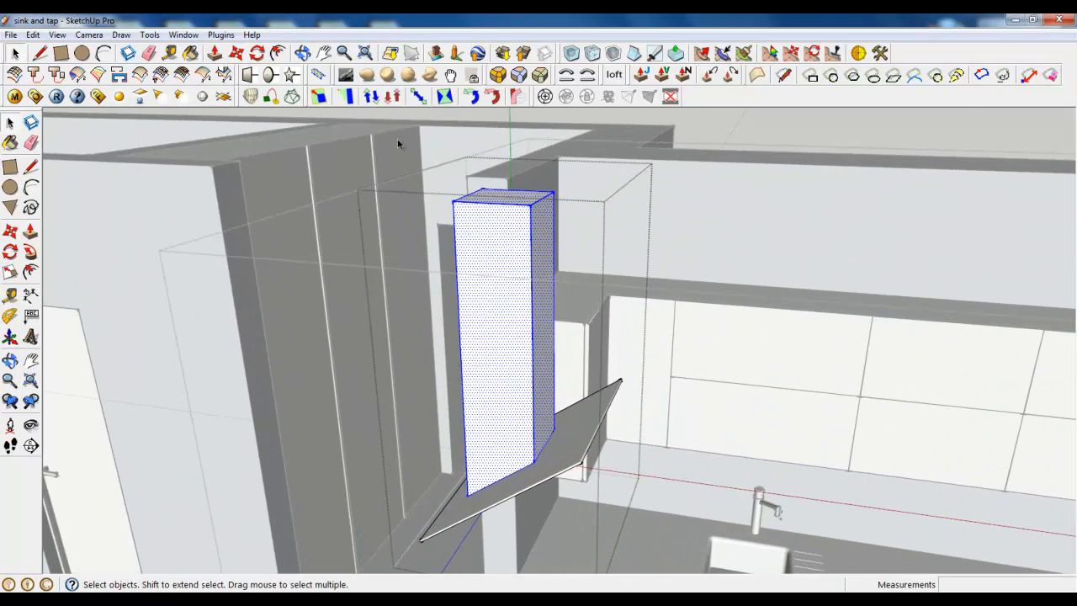
{"action": "left_click", "coordinate": [496, 75]}
{"action": "left_click", "coordinate": [537, 124]}
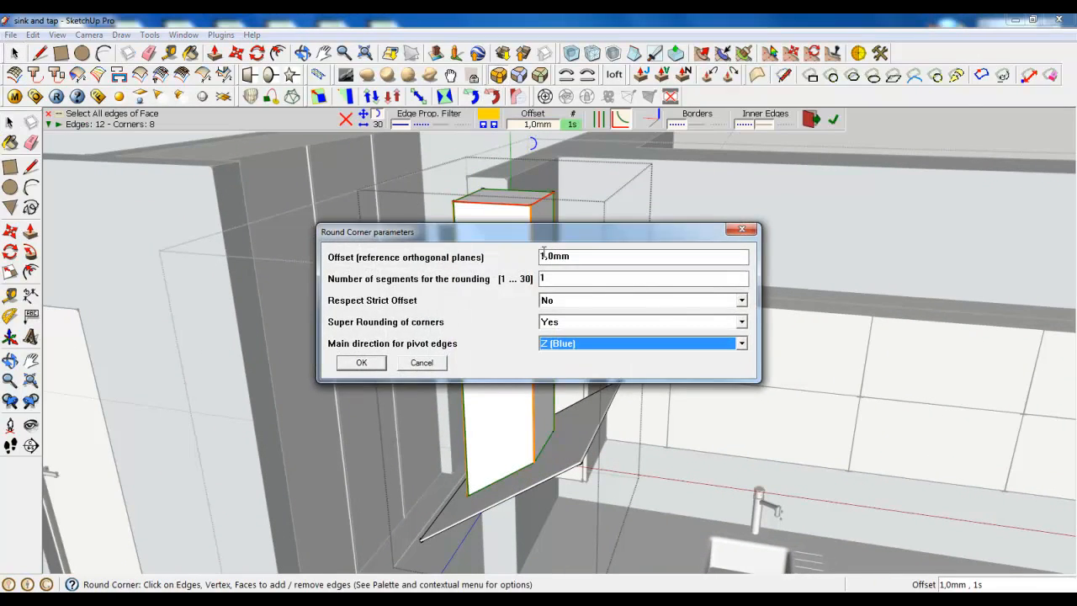
{"action": "double_click", "coordinate": [542, 256]}
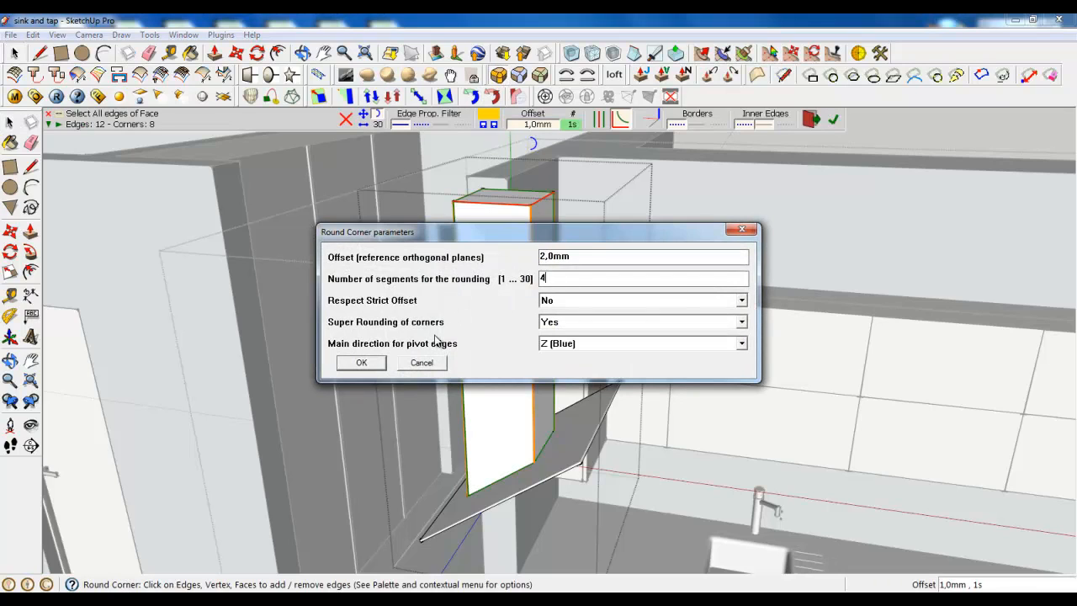
{"action": "left_click", "coordinate": [362, 363]}
{"action": "left_click", "coordinate": [832, 120]}
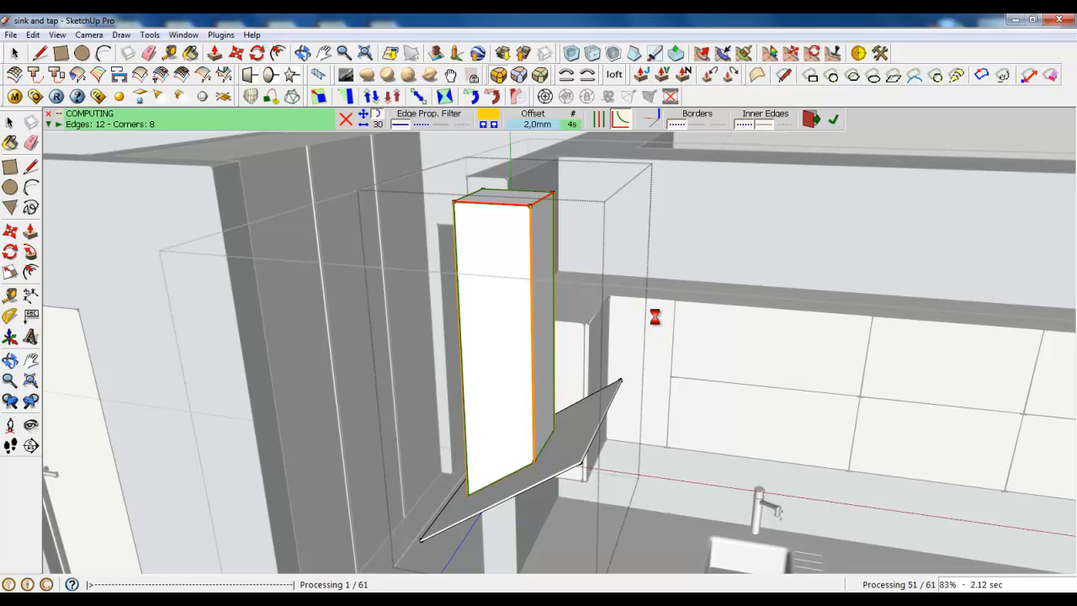
{"action": "left_click", "coordinate": [15, 56]}
Close the cooker hood's group to return to the surrounding kitchen group.
{"action": "scroll", "coordinate": [627, 395], "scroll_direction": "down", "scroll_amount": 8}
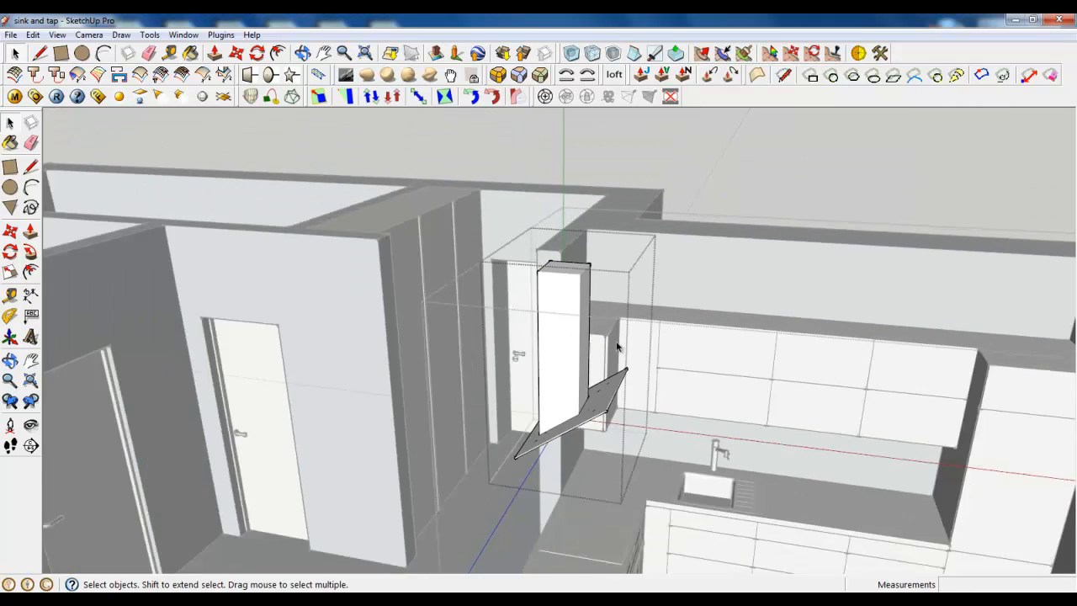
{"action": "right_click", "coordinate": [631, 407]}
{"action": "left_click", "coordinate": [652, 402]}
Examine the cooker hood's position and shape above the hob from several views of the kitchen.
{"action": "middle_click_drag", "start_coordinate": [631, 384], "coordinate": [632, 455]}
{"action": "scroll", "coordinate": [631, 455], "scroll_direction": "up", "scroll_amount": 2}
{"action": "scroll", "coordinate": [631, 455], "scroll_direction": "up", "scroll_amount": 3}
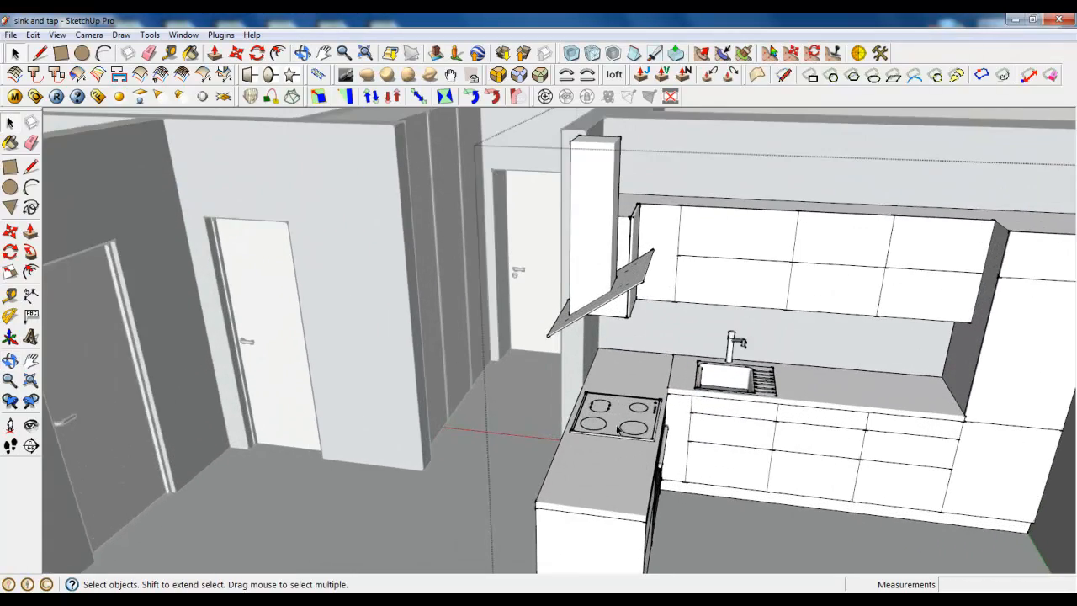
{"action": "scroll", "coordinate": [623, 330], "scroll_direction": "up", "scroll_amount": 1}
{"action": "scroll", "coordinate": [516, 393], "scroll_direction": "down", "scroll_amount": 3}
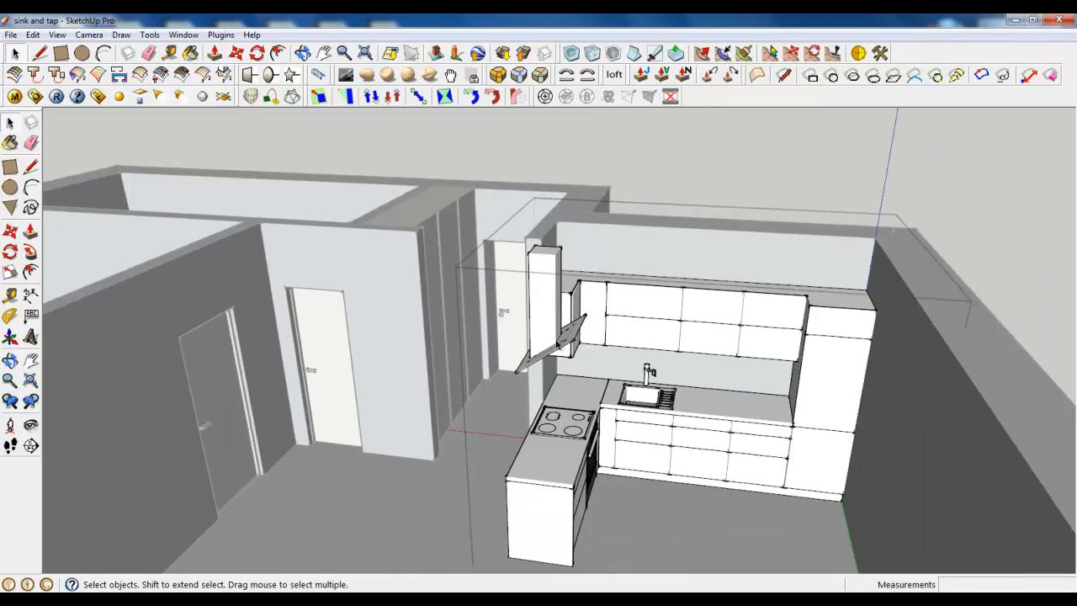
{"action": "scroll", "coordinate": [554, 343], "scroll_direction": "up", "scroll_amount": 3}
{"action": "middle_click_drag", "start_coordinate": [555, 343], "coordinate": [560, 303]}
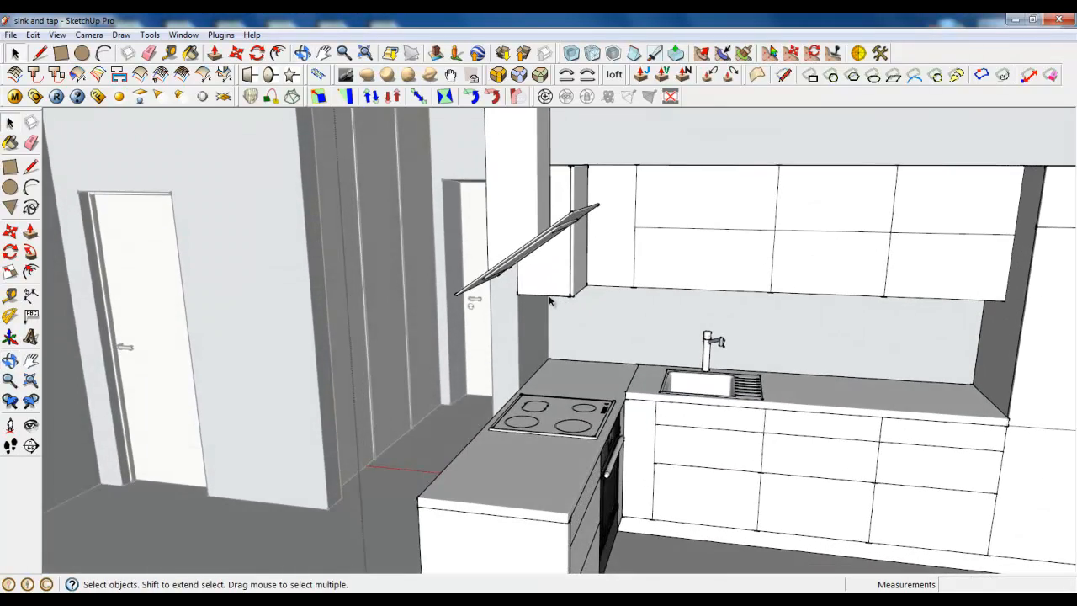
{"action": "scroll", "coordinate": [555, 482], "scroll_direction": "down", "scroll_amount": 2}
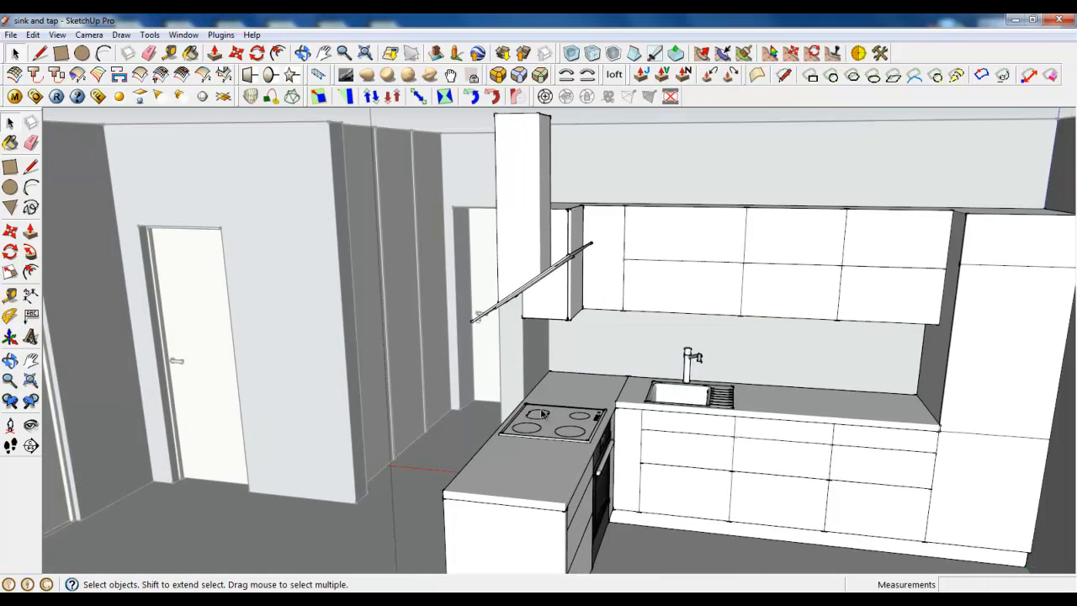
{"action": "middle_click_drag", "start_coordinate": [551, 402], "coordinate": [547, 432]}
{"action": "scroll", "coordinate": [548, 338], "scroll_direction": "up", "scroll_amount": 2}
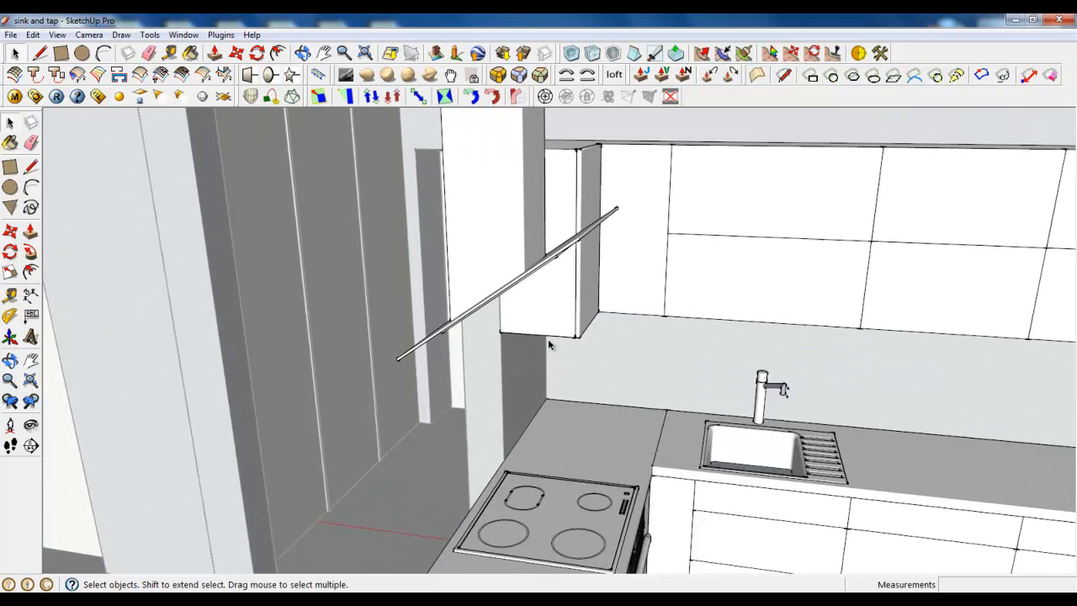
Draw a horizontal line across the wall cabinet's side face beside the hood, 40 mm above its bottom edge.
{"action": "middle_click_drag", "start_coordinate": [547, 338], "coordinate": [563, 355]}
{"action": "scroll", "coordinate": [595, 212], "scroll_direction": "up", "scroll_amount": 2}
{"action": "left_click", "coordinate": [595, 212]}
{"action": "scroll", "coordinate": [595, 212], "scroll_direction": "up", "scroll_amount": 3}
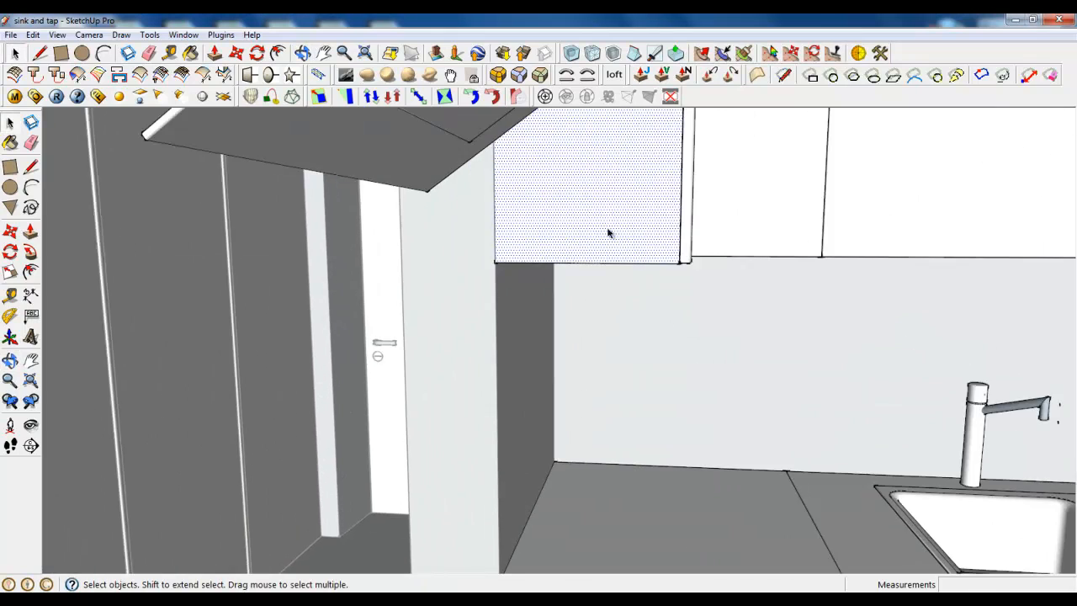
{"action": "left_click", "coordinate": [40, 53]}
{"action": "left_click", "coordinate": [342, 291]}
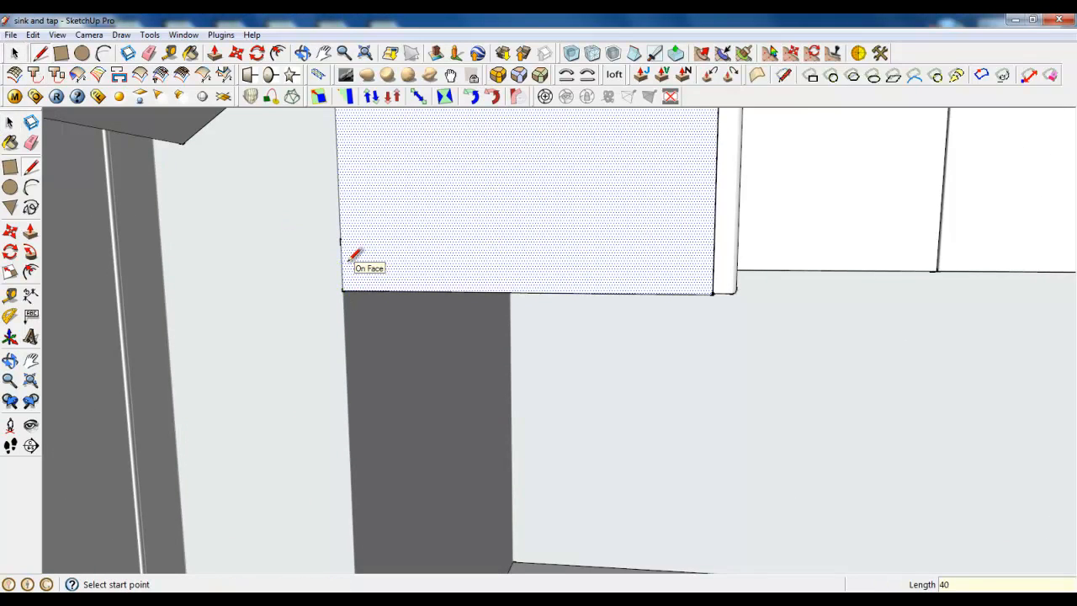
{"action": "left_click", "coordinate": [714, 242]}
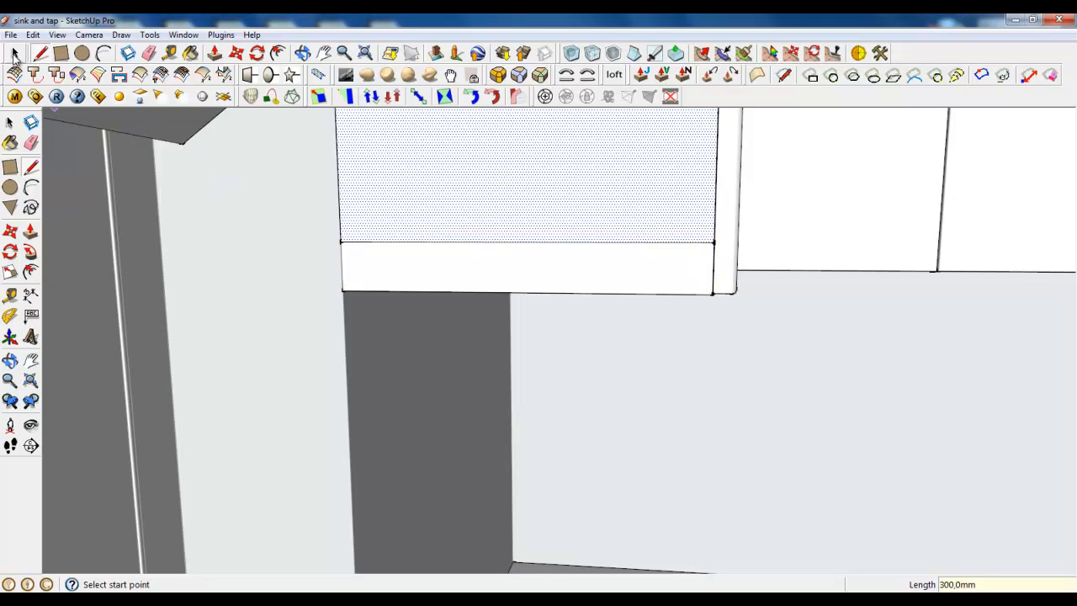
Copy the narrow bottom strip of the cabinet's side face into the open space below the hood plate.
{"action": "left_click", "coordinate": [14, 53]}
{"action": "left_click", "coordinate": [408, 272]}
{"action": "middle_click_drag", "start_coordinate": [409, 272], "coordinate": [319, 252]}
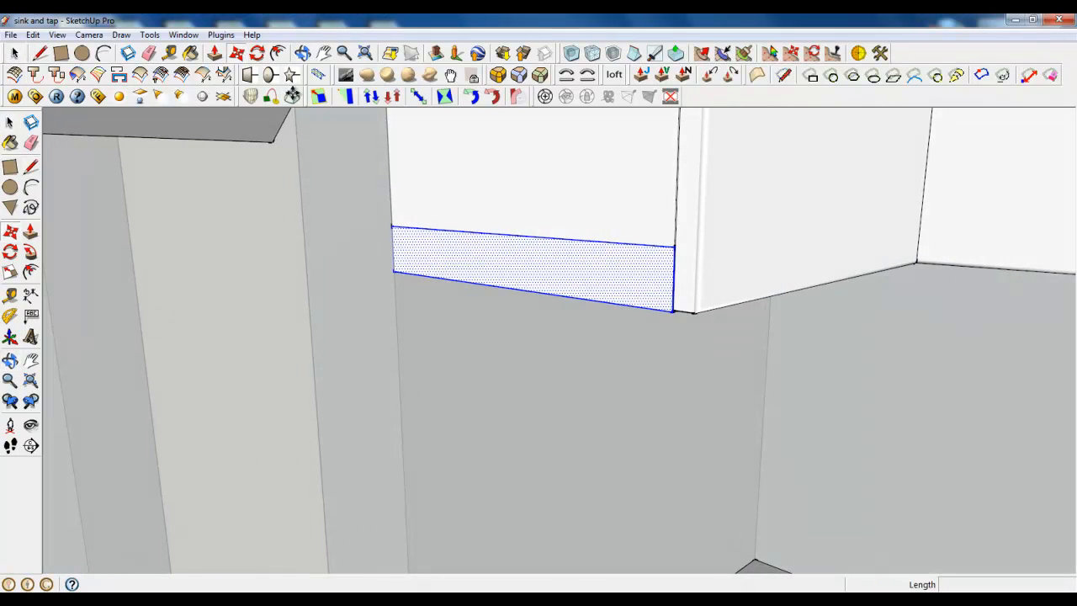
{"action": "key", "text": "m"}
{"action": "key", "text": "ctrl"}
{"action": "left_click", "coordinate": [393, 226]}
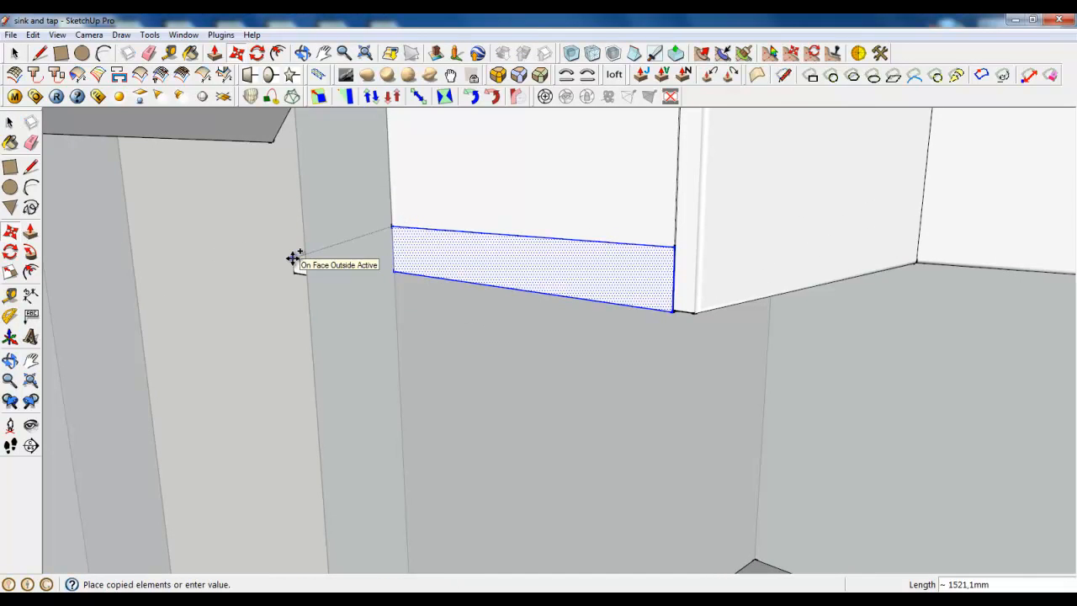
{"action": "middle_click_drag", "start_coordinate": [530, 446], "coordinate": [589, 476]}
{"action": "scroll", "coordinate": [589, 476], "scroll_direction": "down", "scroll_amount": 4}
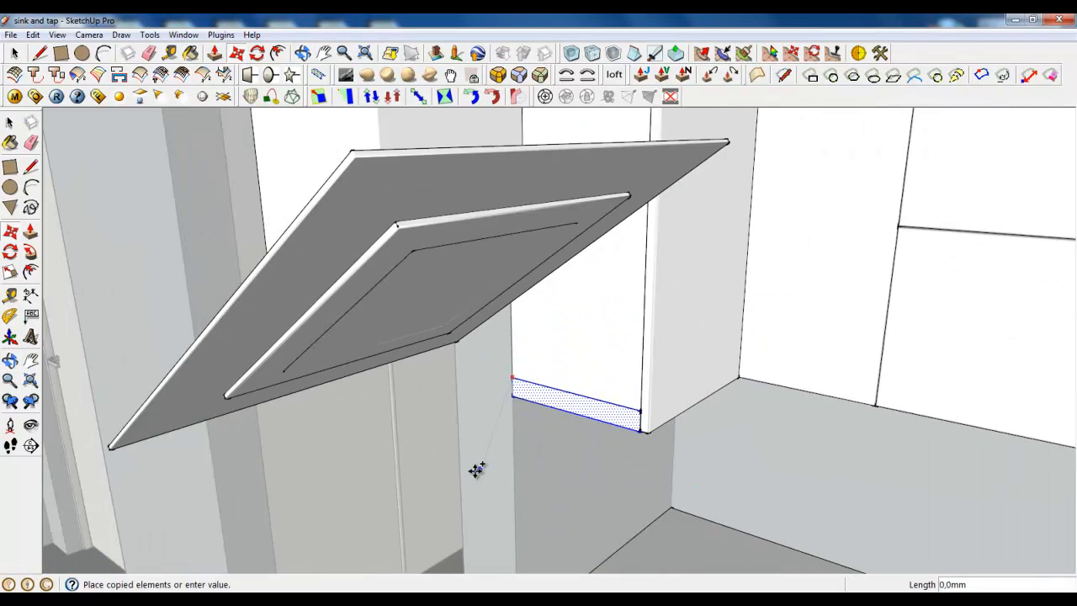
{"action": "scroll", "coordinate": [436, 469], "scroll_direction": "down", "scroll_amount": 3}
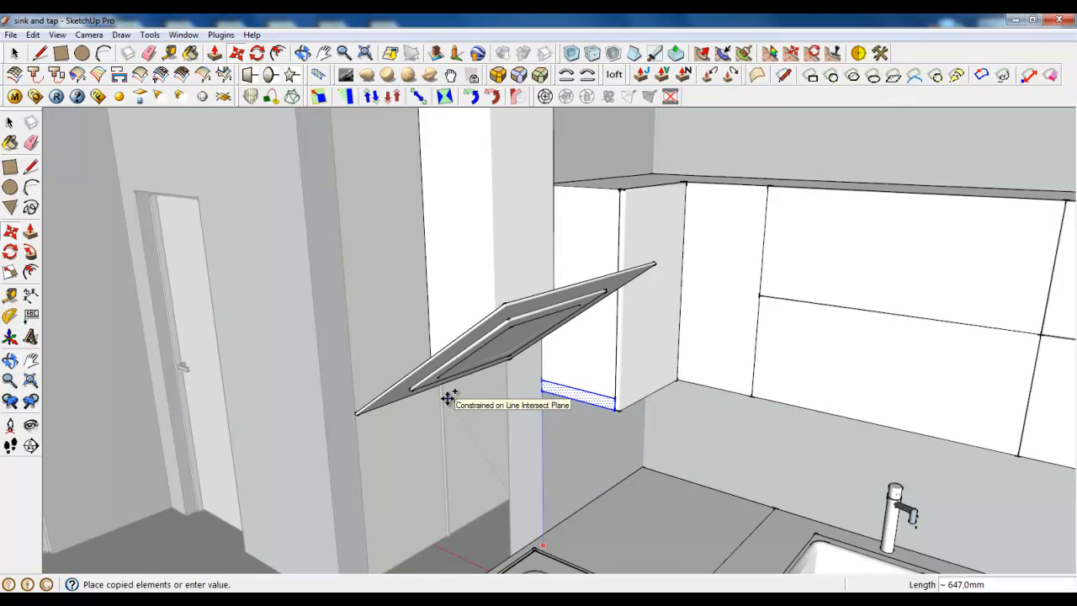
{"action": "left_click", "coordinate": [353, 414]}
{"action": "scroll", "coordinate": [488, 413], "scroll_direction": "down", "scroll_amount": 3}
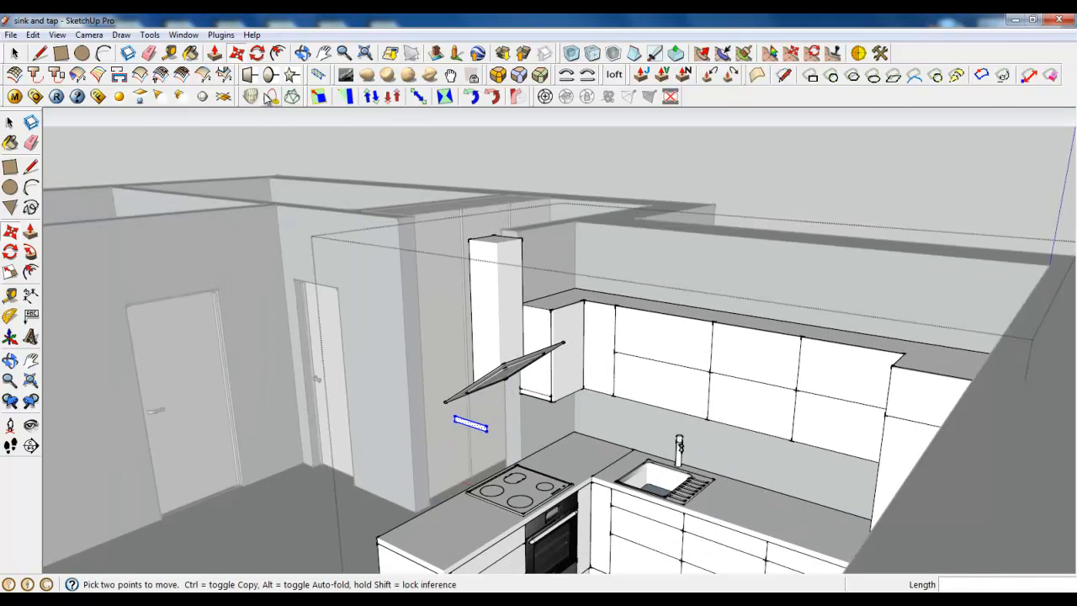
Extrude the copied strip with Push/Pull into a long flat slab, about 732 mm deep.
{"action": "left_click", "coordinate": [214, 53]}
{"action": "left_click", "coordinate": [473, 429]}
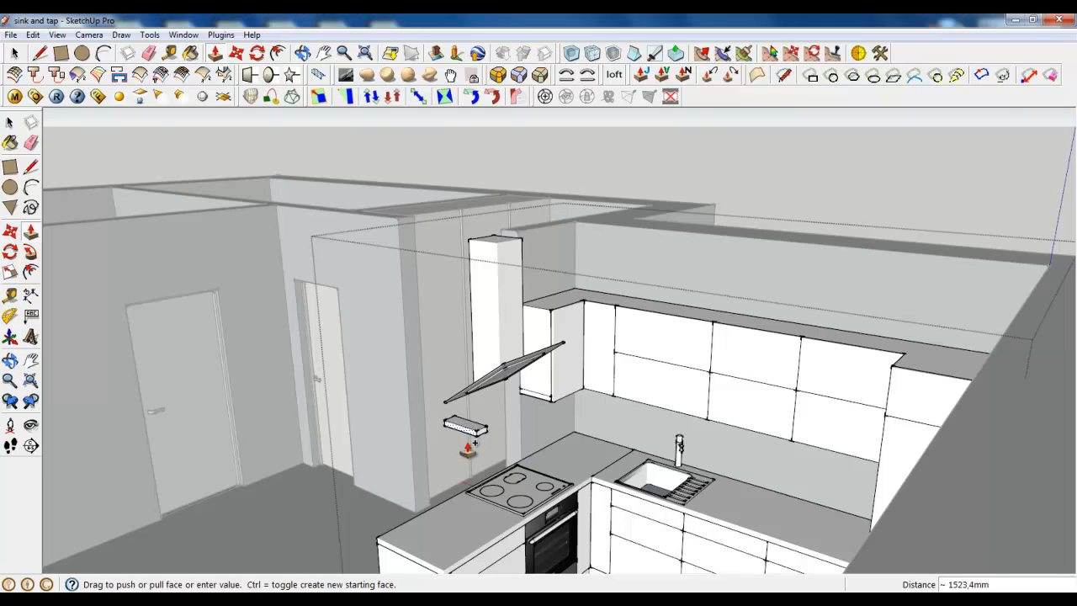
{"action": "scroll", "coordinate": [469, 450], "scroll_direction": "down", "scroll_amount": 4}
{"action": "left_click", "coordinate": [446, 509]}
{"action": "scroll", "coordinate": [446, 509], "scroll_direction": "up", "scroll_amount": 5}
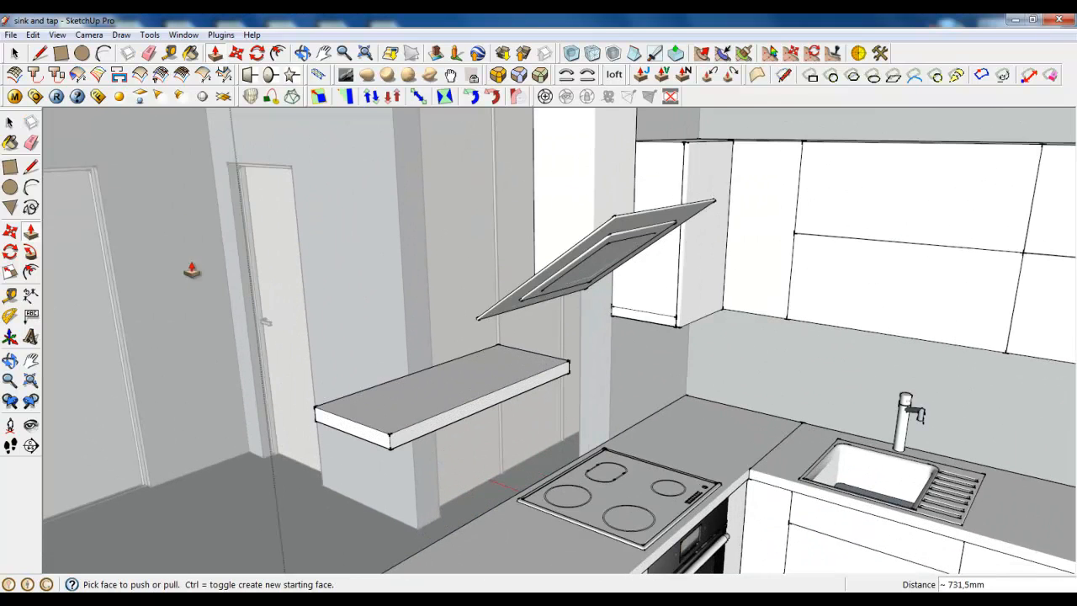
Move the whole slab vertically up by about 254 mm, beside the tilted hood plate.
{"action": "key", "text": "space"}
{"action": "triple_click", "coordinate": [392, 401]}
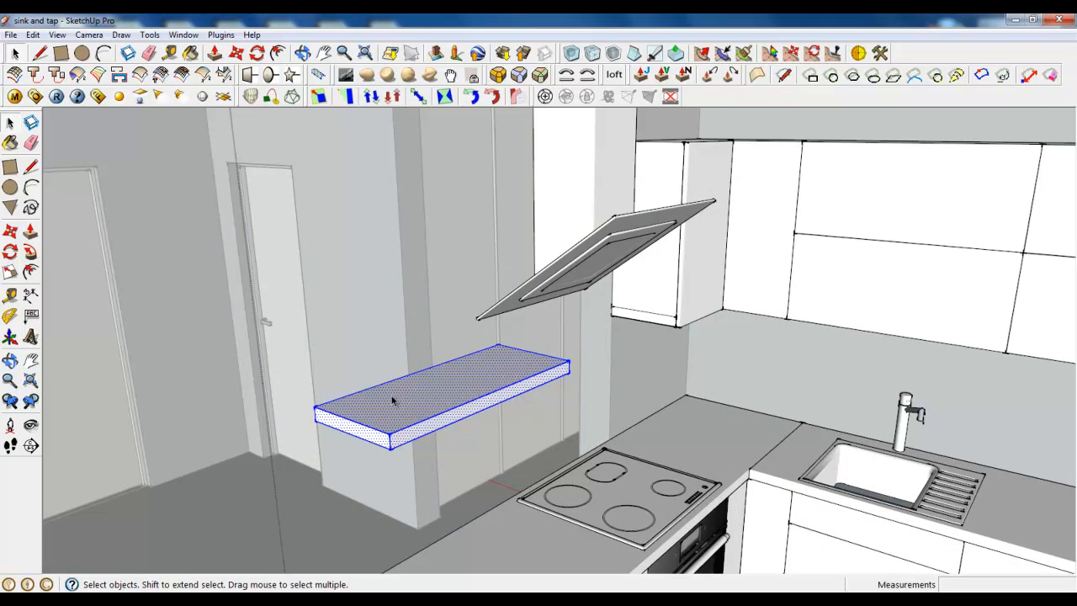
{"action": "left_click", "coordinate": [236, 53]}
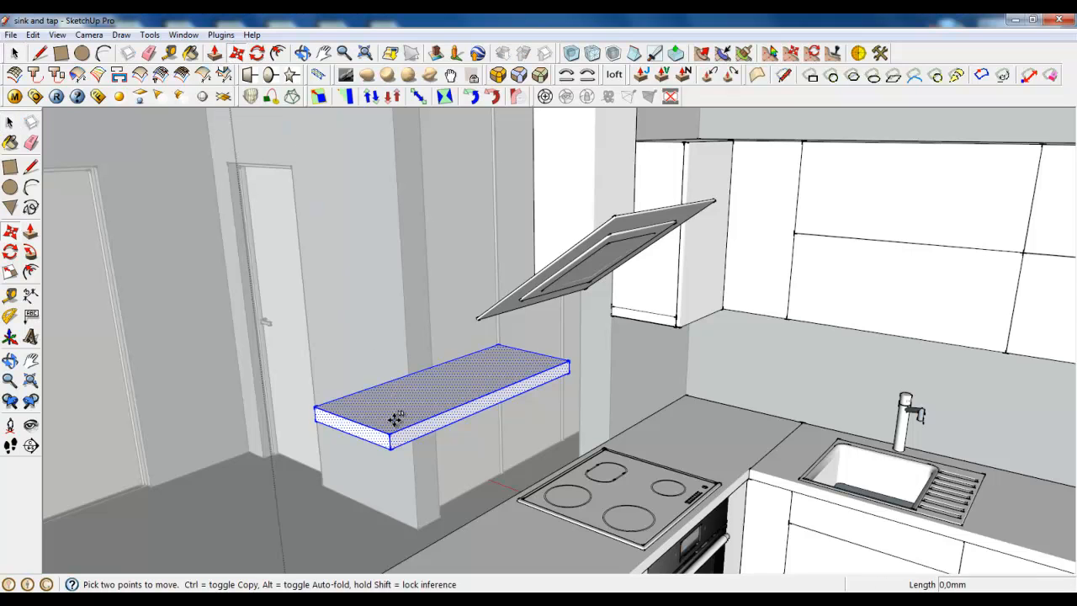
{"action": "left_click", "coordinate": [396, 418]}
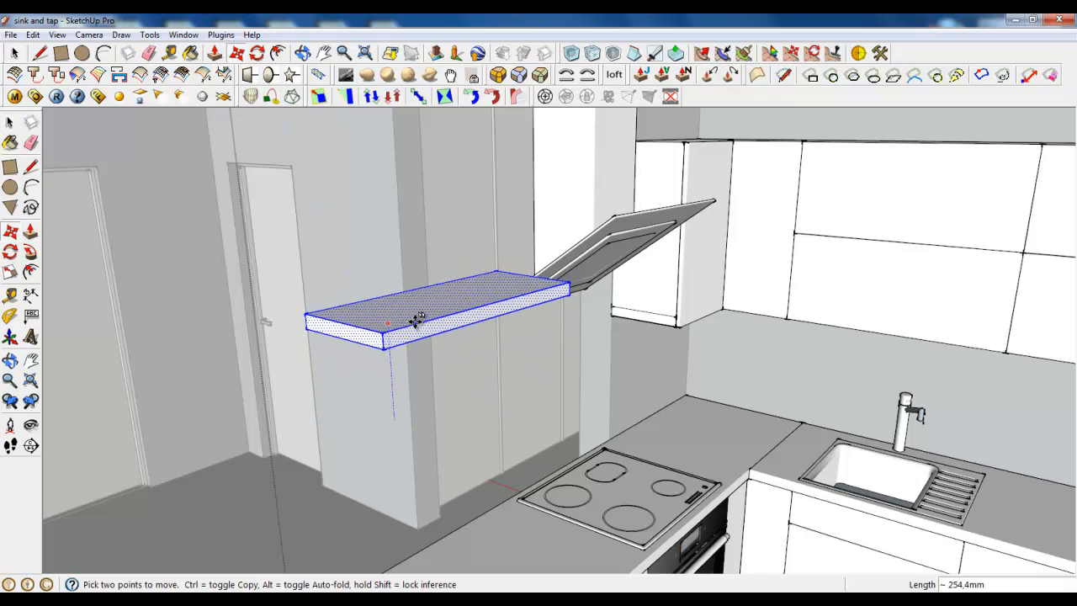
{"action": "middle_click_drag", "start_coordinate": [421, 319], "coordinate": [483, 328]}
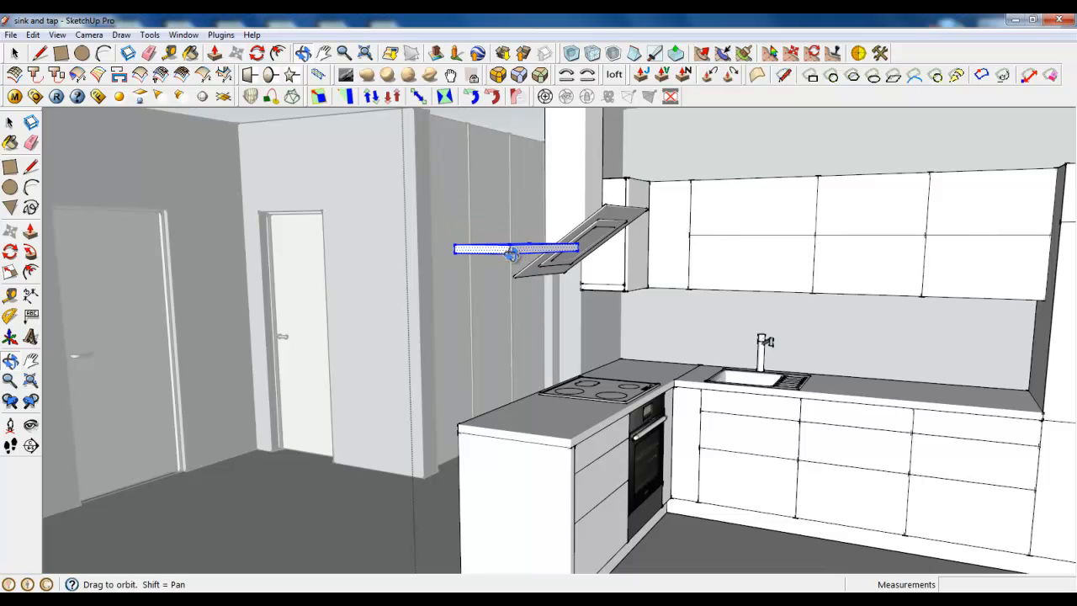
{"action": "middle_click_drag", "start_coordinate": [512, 254], "coordinate": [370, 303]}
{"action": "scroll", "coordinate": [345, 309], "scroll_direction": "up", "scroll_amount": 3}
Push the slab's top face slightly down with Push/Pull.
{"action": "left_click", "coordinate": [215, 55]}
{"action": "scroll", "coordinate": [274, 298], "scroll_direction": "up", "scroll_amount": 3}
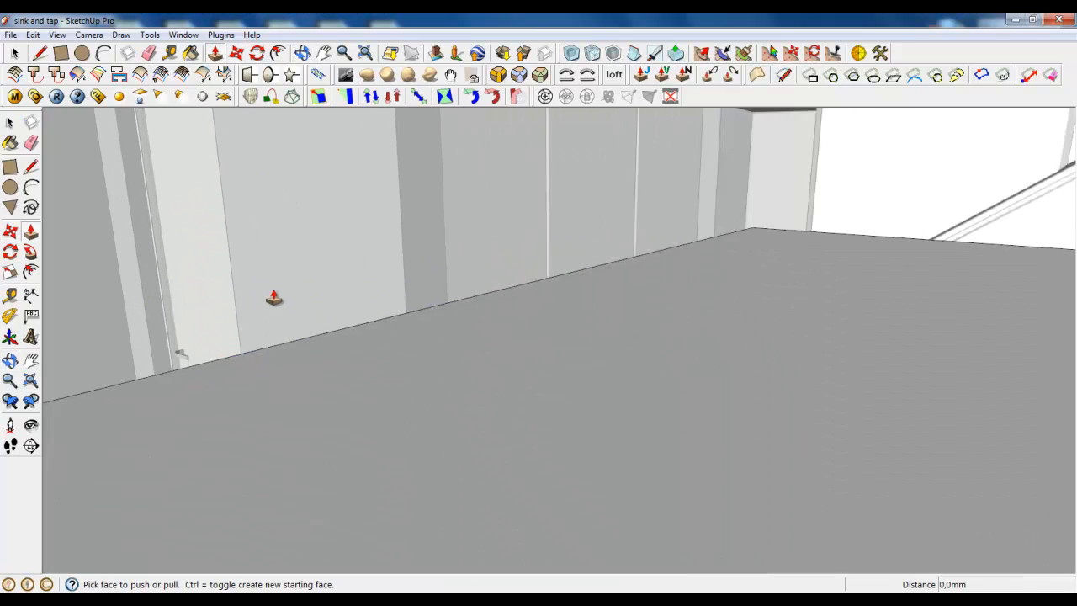
{"action": "scroll", "coordinate": [348, 361], "scroll_direction": "down", "scroll_amount": 3}
{"action": "left_click", "coordinate": [381, 413]}
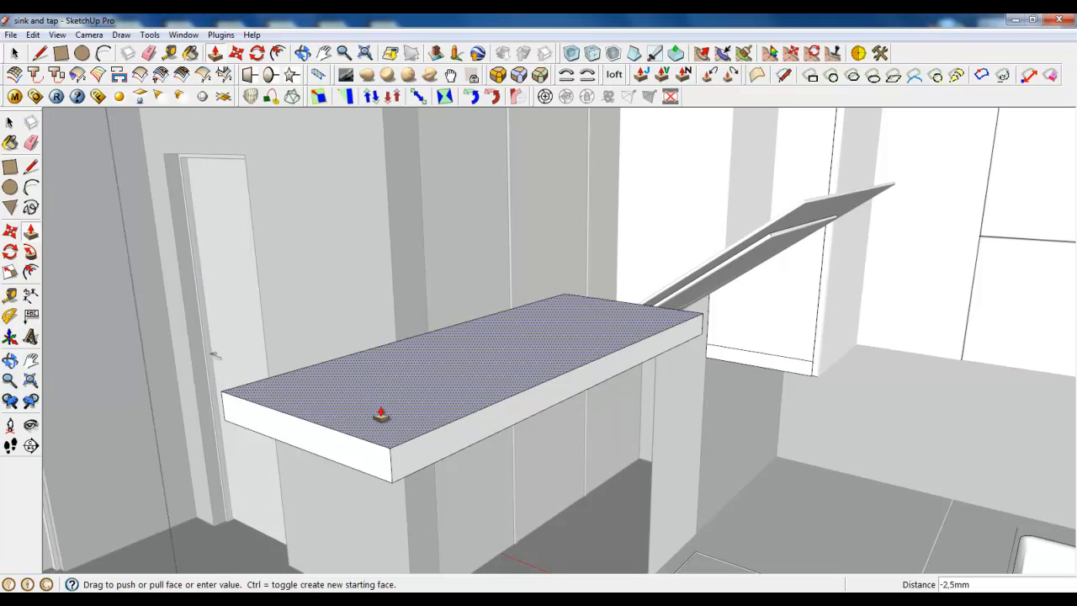
{"action": "middle_click_drag", "start_coordinate": [466, 384], "coordinate": [504, 421]}
Draw a circle of radius 7 near one end of the slab's top face and offset it 1 mm inward.
{"action": "left_click", "coordinate": [83, 53]}
{"action": "scroll", "coordinate": [421, 420], "scroll_direction": "up", "scroll_amount": 6}
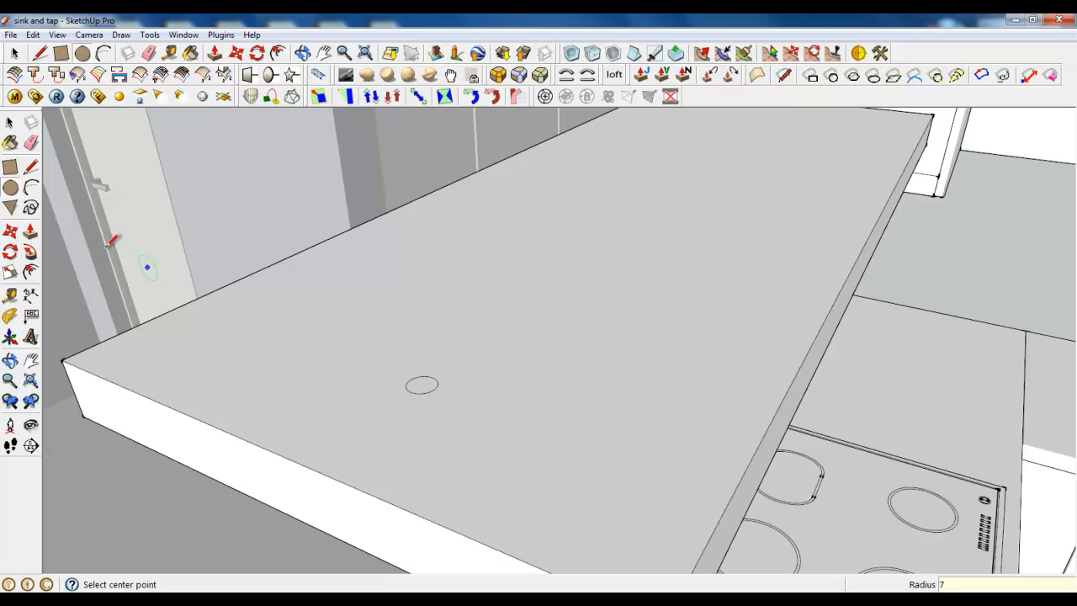
{"action": "left_click", "coordinate": [15, 53]}
{"action": "scroll", "coordinate": [419, 387], "scroll_direction": "up", "scroll_amount": 5}
{"action": "left_click", "coordinate": [414, 372]}
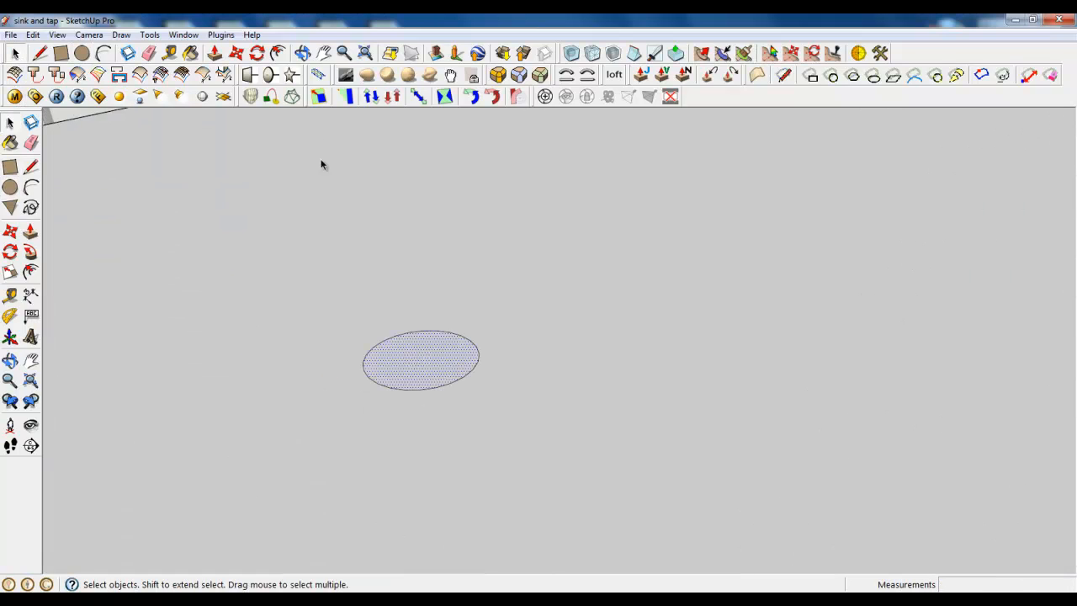
{"action": "left_click", "coordinate": [278, 53]}
{"action": "left_click", "coordinate": [386, 340]}
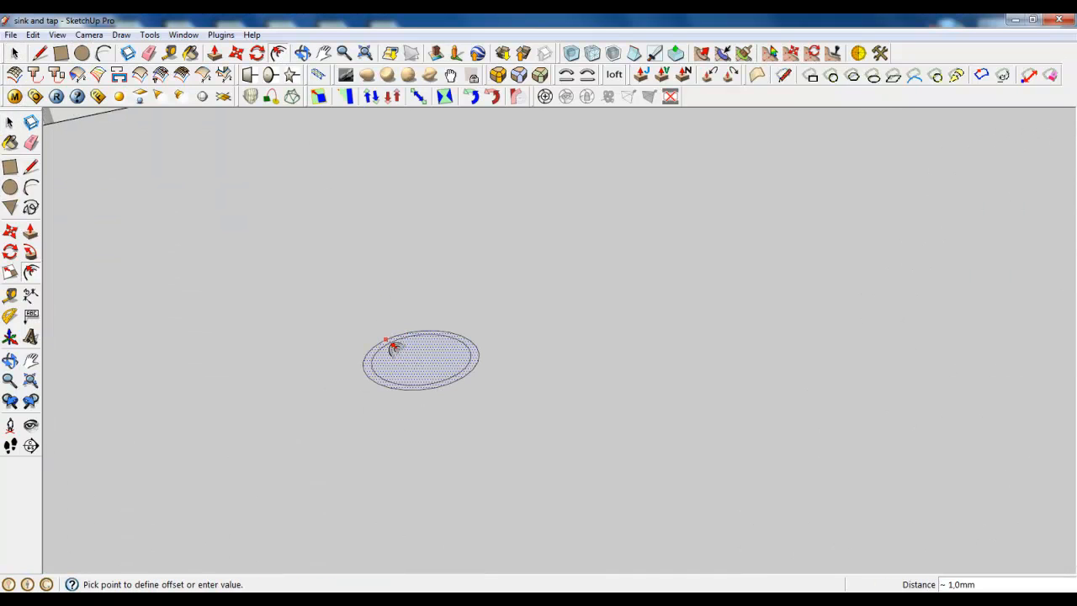
{"action": "left_click", "coordinate": [392, 347]}
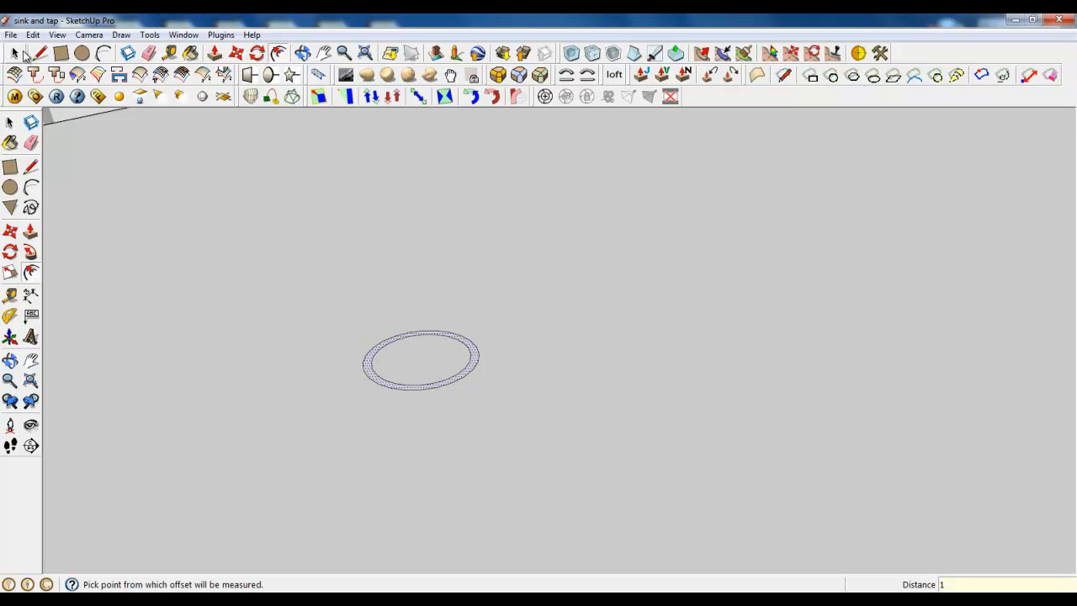
Copy the two concentric circles about 576 mm along the green axis, to the slab's other end.
{"action": "left_click", "coordinate": [14, 53]}
{"action": "left_click", "coordinate": [214, 53]}
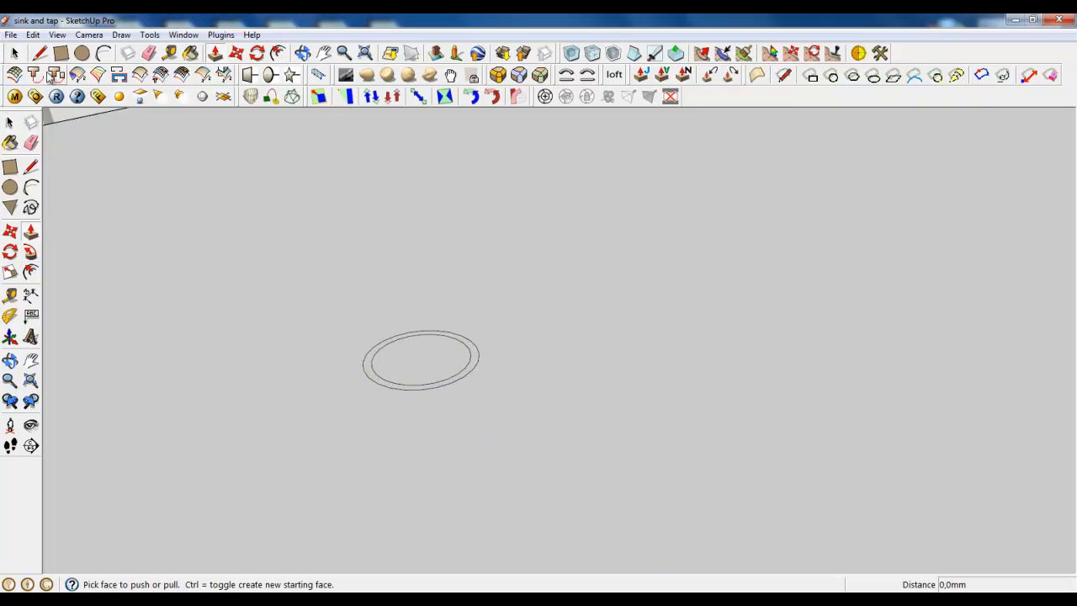
{"action": "key", "text": "space"}
{"action": "left_click_drag", "start_coordinate": [274, 228], "coordinate": [625, 487]}
{"action": "scroll", "coordinate": [624, 486], "scroll_direction": "down", "scroll_amount": 6}
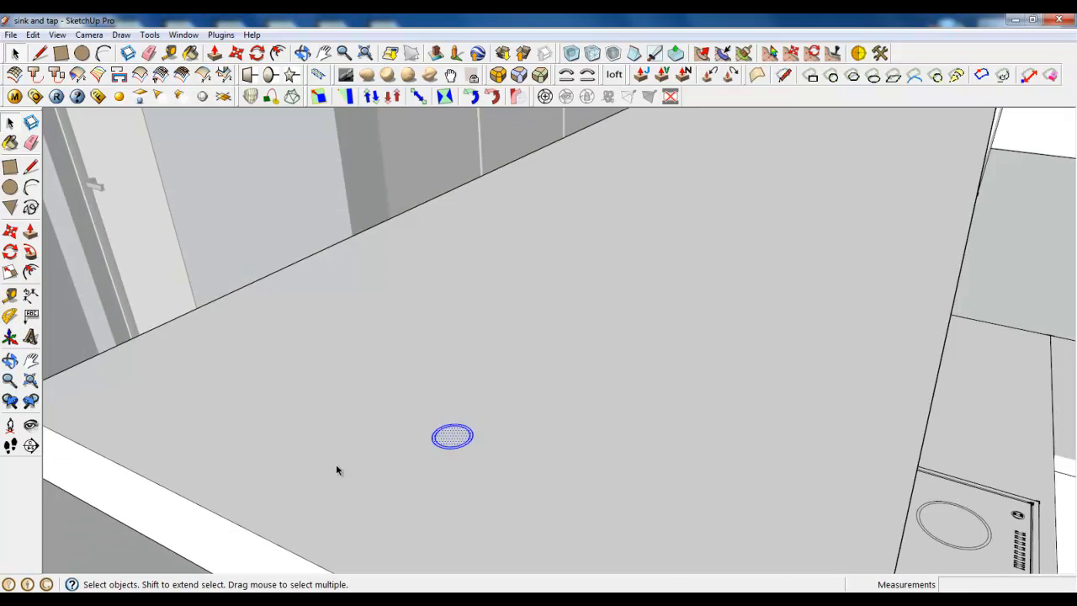
{"action": "scroll", "coordinate": [336, 469], "scroll_direction": "down", "scroll_amount": 4}
{"action": "middle_click_drag", "start_coordinate": [471, 409], "coordinate": [429, 430]}
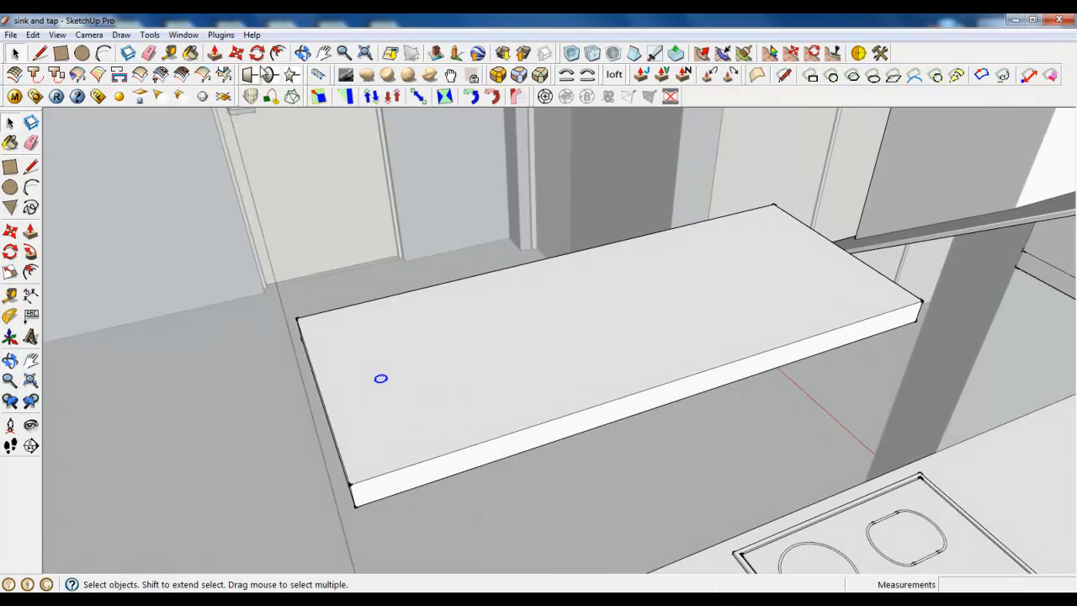
{"action": "key", "text": "m"}
{"action": "key", "text": "ctrl"}
{"action": "left_click", "coordinate": [404, 409]}
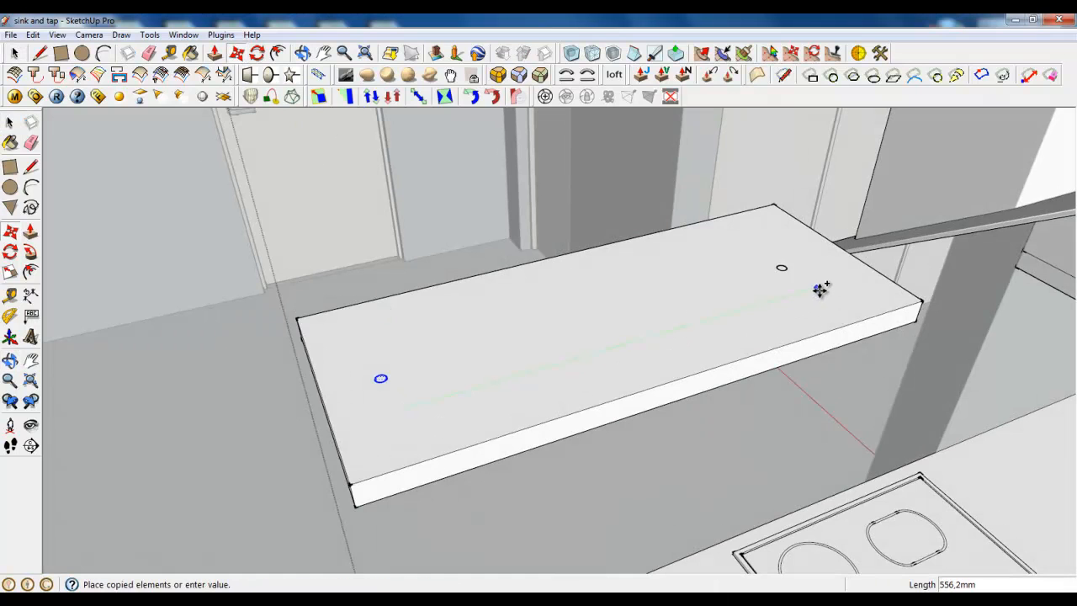
{"action": "left_click", "coordinate": [829, 286]}
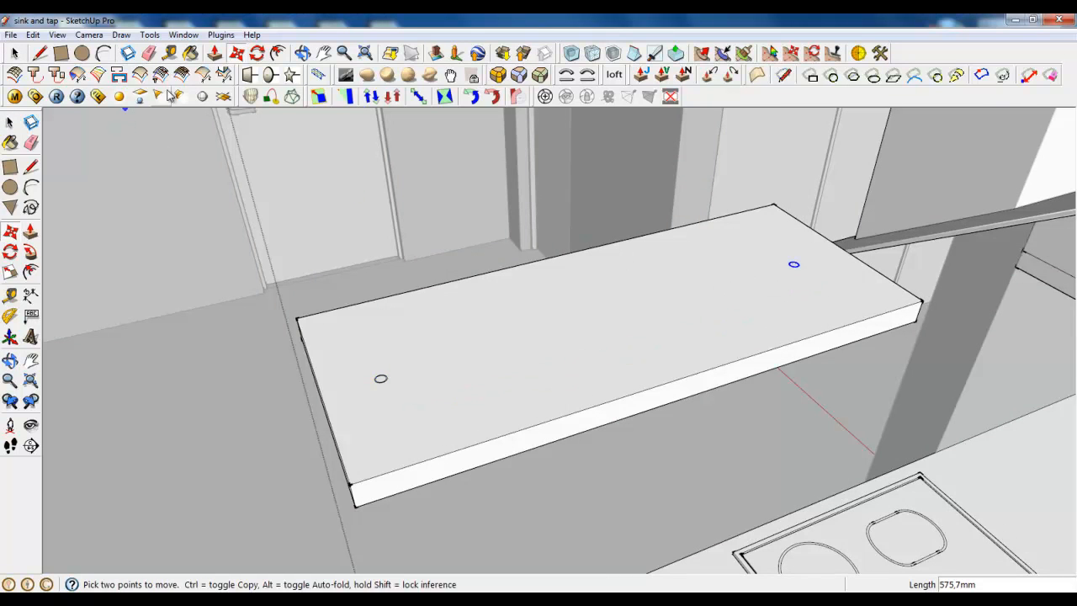
Push the ring between the original concentric circles 31.8 mm down into the slab, to its underside.
{"action": "left_click", "coordinate": [215, 54]}
{"action": "scroll", "coordinate": [412, 420], "scroll_direction": "up", "scroll_amount": 5}
{"action": "left_click", "coordinate": [404, 396]}
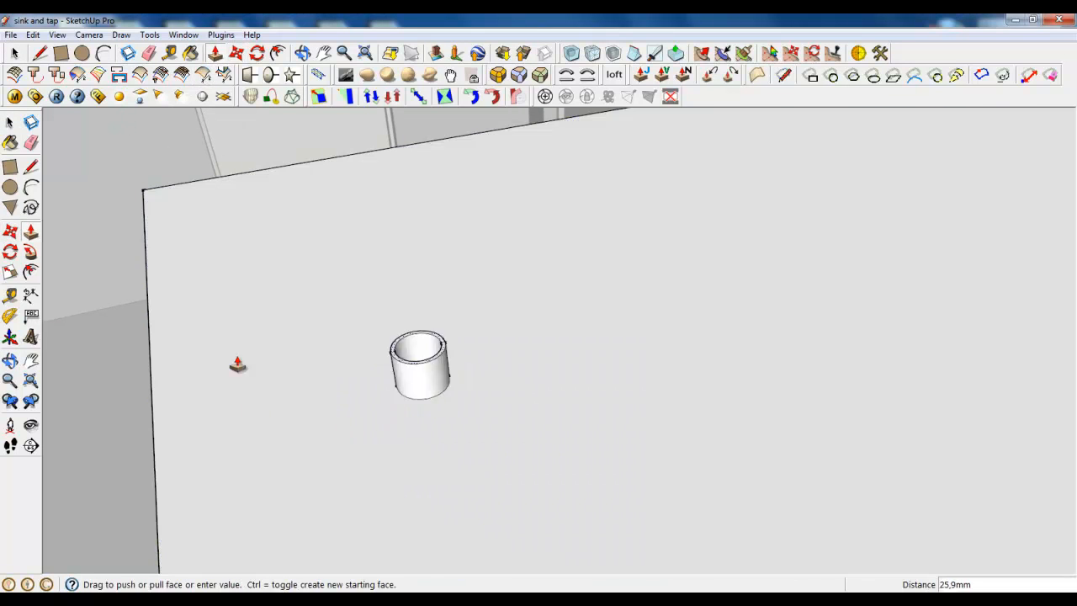
{"action": "scroll", "coordinate": [150, 206], "scroll_direction": "down", "scroll_amount": 5}
{"action": "middle_click_drag", "start_coordinate": [199, 233], "coordinate": [192, 386]}
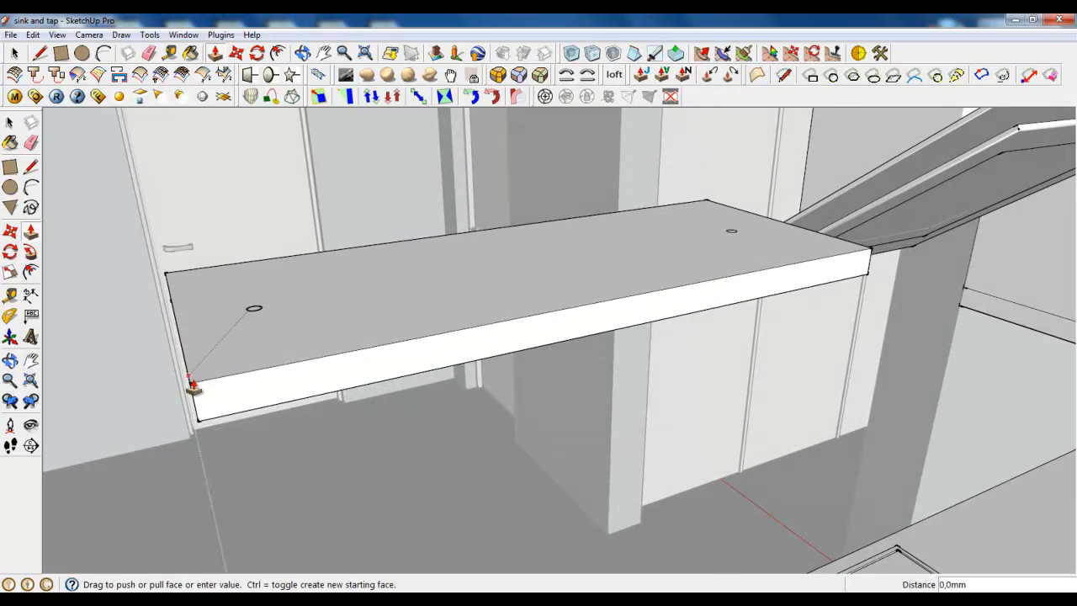
{"action": "left_click", "coordinate": [198, 427]}
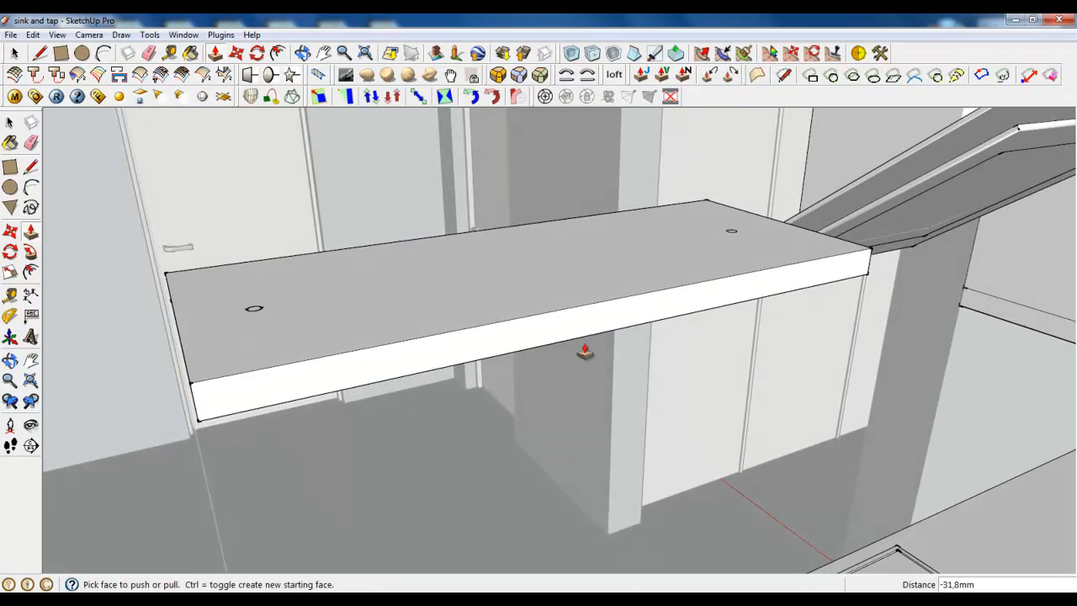
Push the copied ring at the slab's other end down by the same 31.8 mm.
{"action": "scroll", "coordinate": [740, 240], "scroll_direction": "up", "scroll_amount": 6}
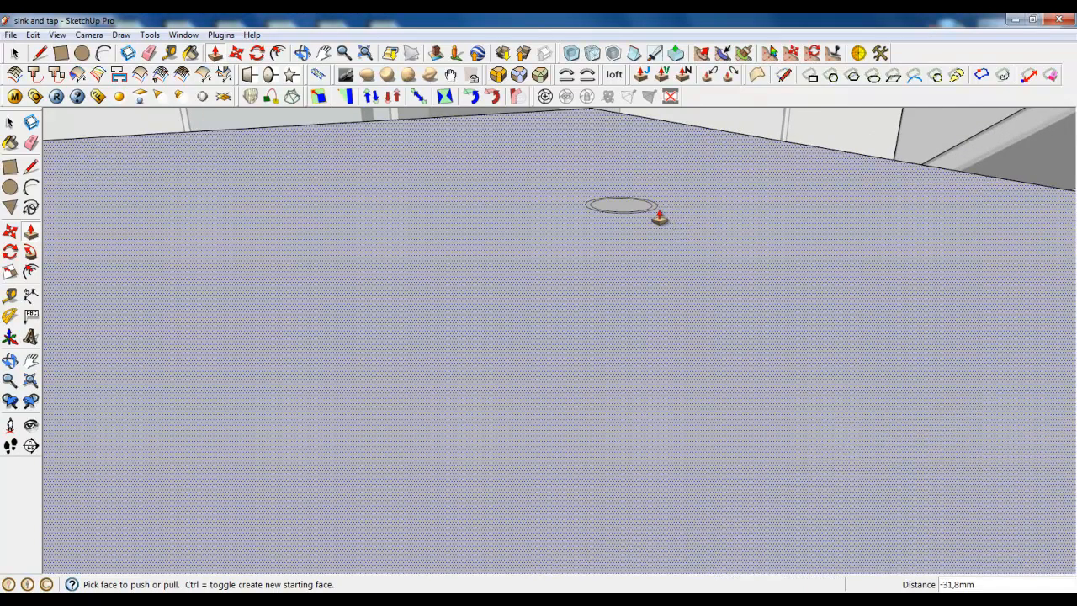
{"action": "left_click", "coordinate": [657, 215]}
{"action": "scroll", "coordinate": [656, 215], "scroll_direction": "down", "scroll_amount": 5}
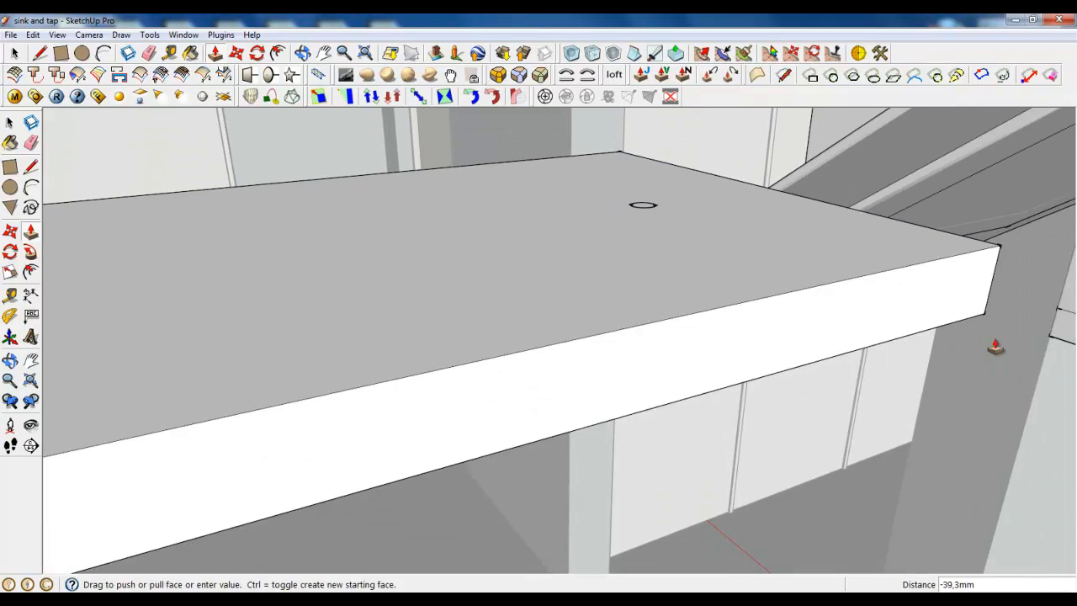
{"action": "left_click", "coordinate": [981, 322]}
{"action": "scroll", "coordinate": [733, 320], "scroll_direction": "down", "scroll_amount": 5}
{"action": "middle_click_drag", "start_coordinate": [673, 295], "coordinate": [454, 306]}
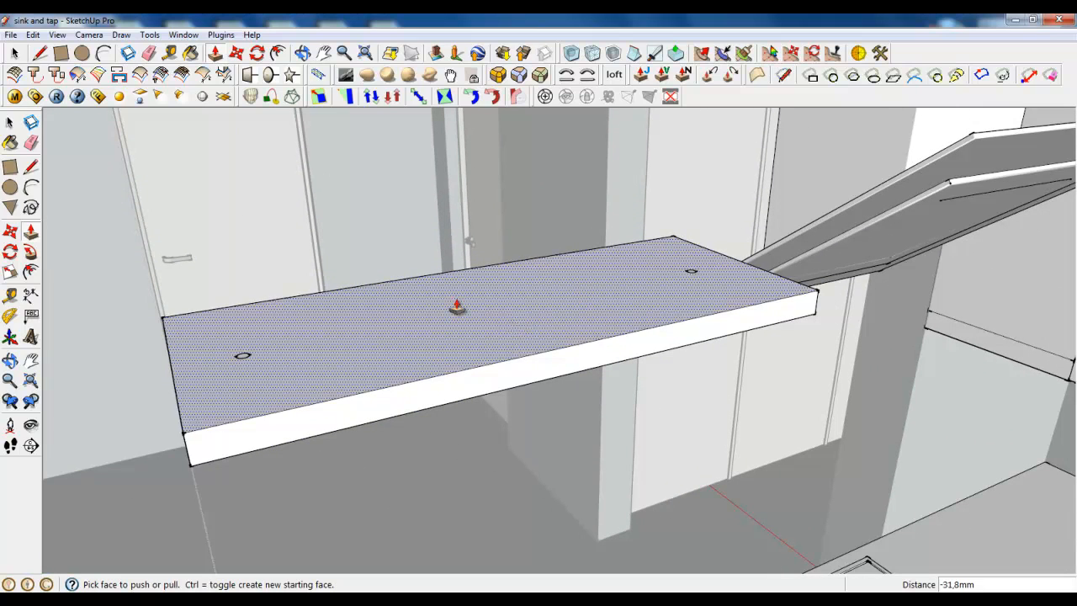
Raise the disc face inside the original ring by 0.5 mm with Push/Pull.
{"action": "key", "text": "space"}
{"action": "scroll", "coordinate": [249, 259], "scroll_direction": "up", "scroll_amount": 6}
{"action": "scroll", "coordinate": [264, 247], "scroll_direction": "down", "scroll_amount": 8}
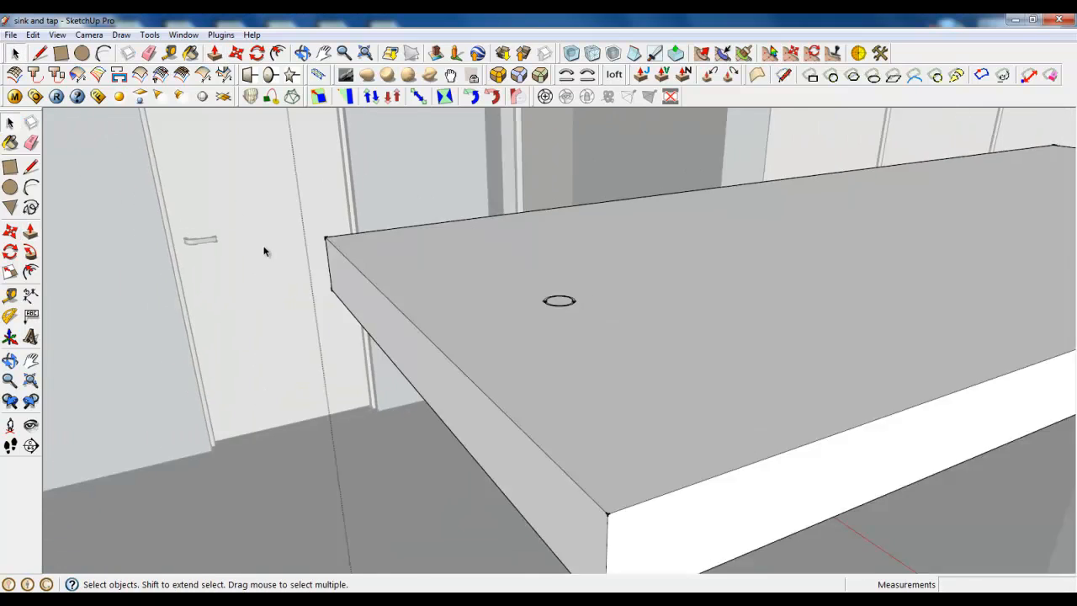
{"action": "scroll", "coordinate": [335, 253], "scroll_direction": "up", "scroll_amount": 10}
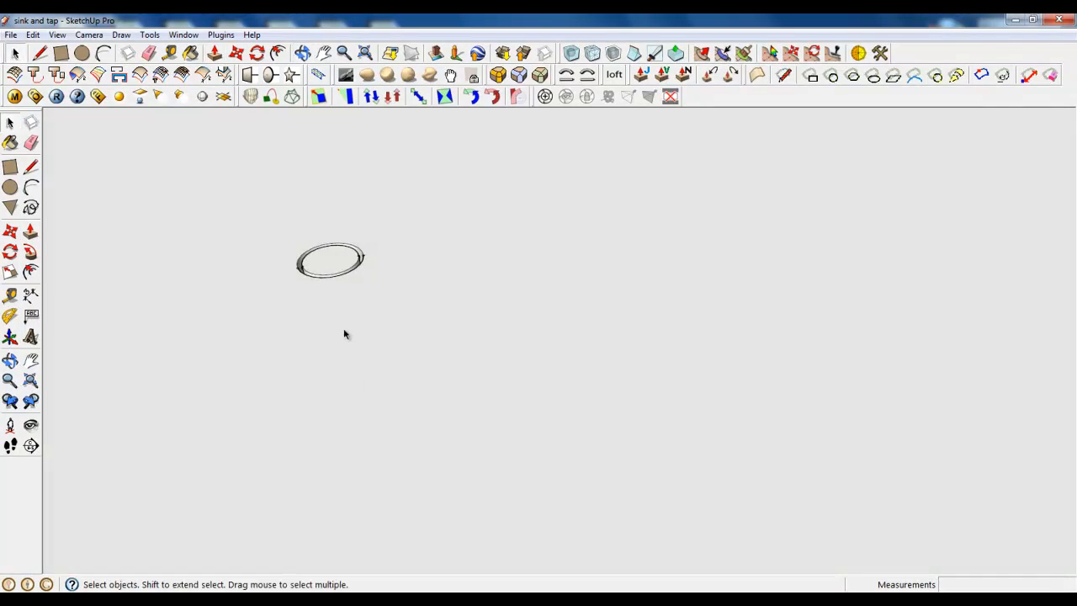
{"action": "left_click", "coordinate": [328, 283]}
{"action": "scroll", "coordinate": [328, 241], "scroll_direction": "down", "scroll_amount": 3}
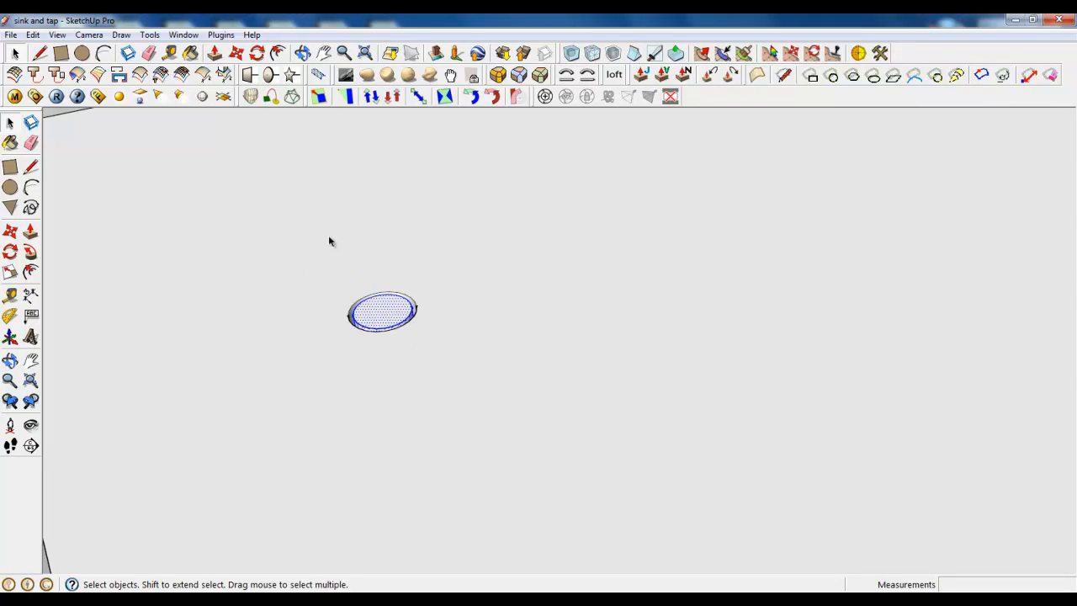
{"action": "left_click", "coordinate": [215, 53]}
{"action": "scroll", "coordinate": [519, 291], "scroll_direction": "down", "scroll_amount": 5}
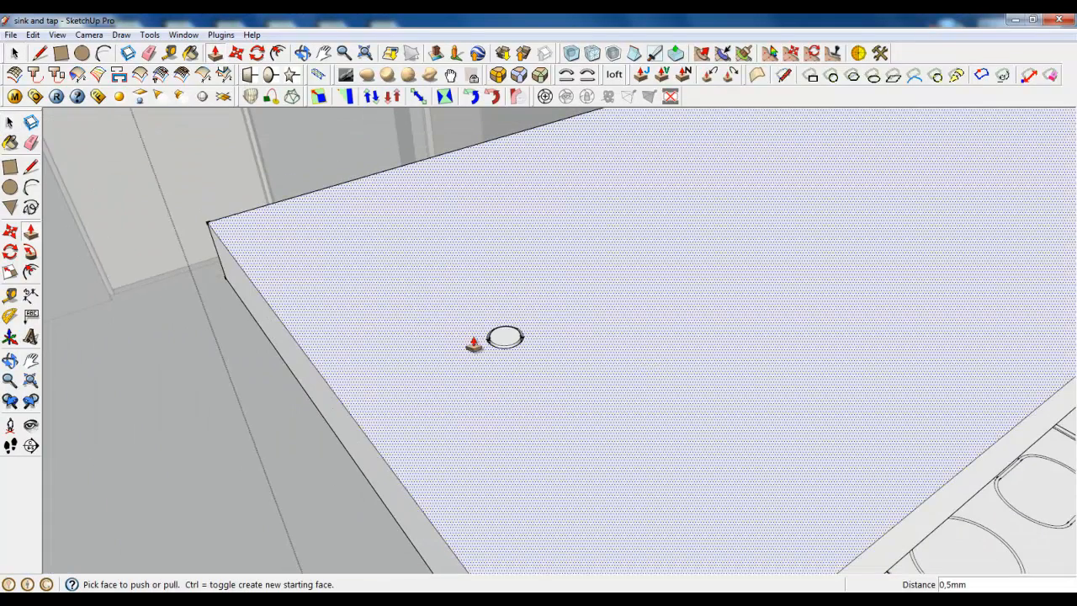
Pull the discs inside both rings up about 943 mm, making two vertical rods of equal height above the slab.
{"action": "left_click", "coordinate": [504, 339]}
{"action": "scroll", "coordinate": [493, 416], "scroll_direction": "down", "scroll_amount": 8}
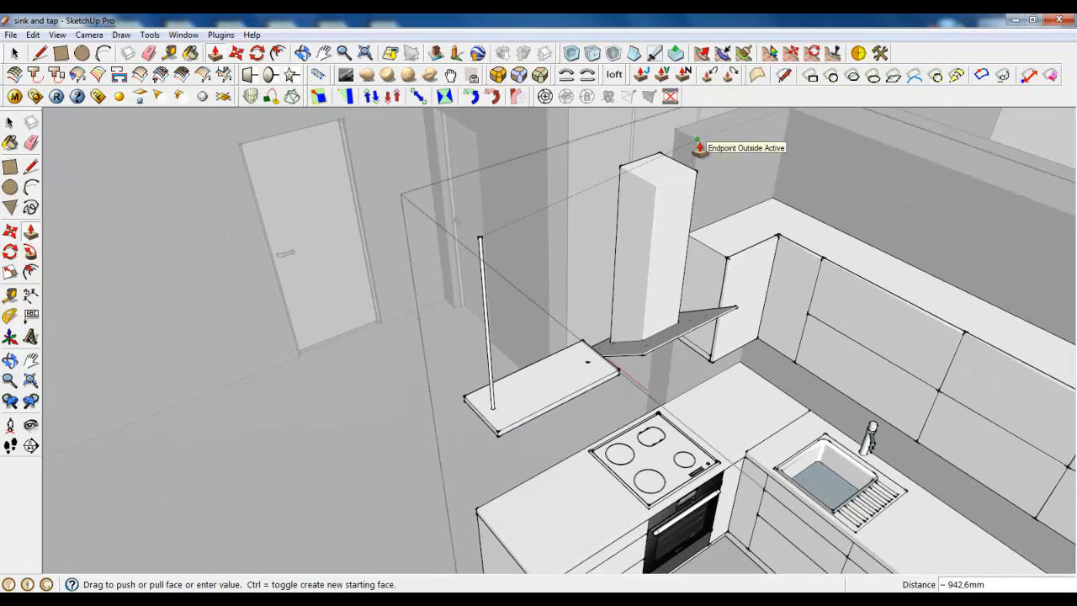
{"action": "scroll", "coordinate": [514, 395], "scroll_direction": "up", "scroll_amount": 6}
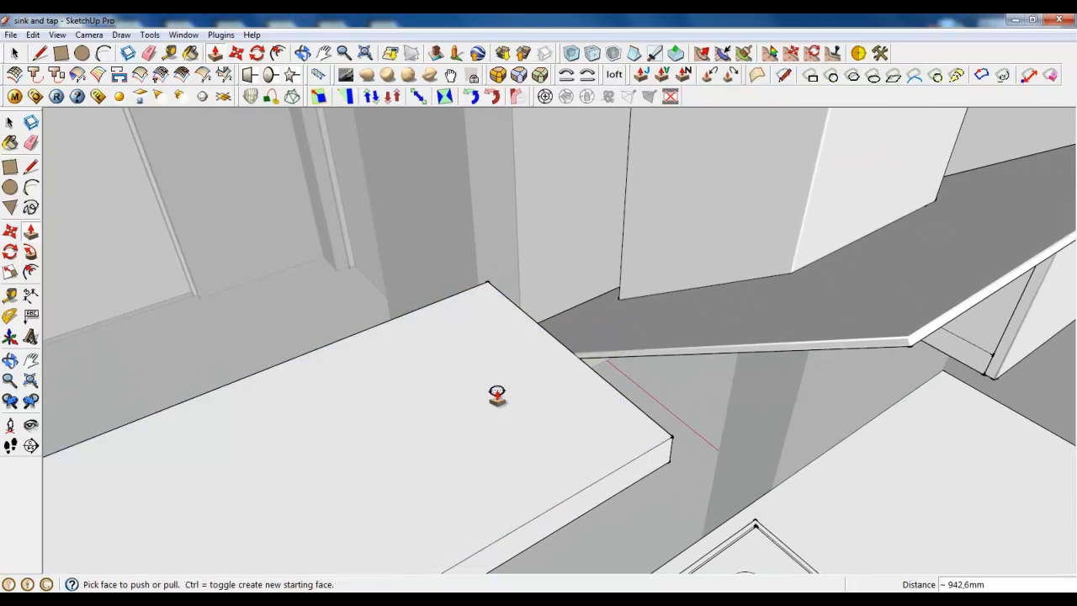
{"action": "scroll", "coordinate": [497, 396], "scroll_direction": "down", "scroll_amount": 6}
{"action": "scroll", "coordinate": [298, 254], "scroll_direction": "down", "scroll_amount": 2}
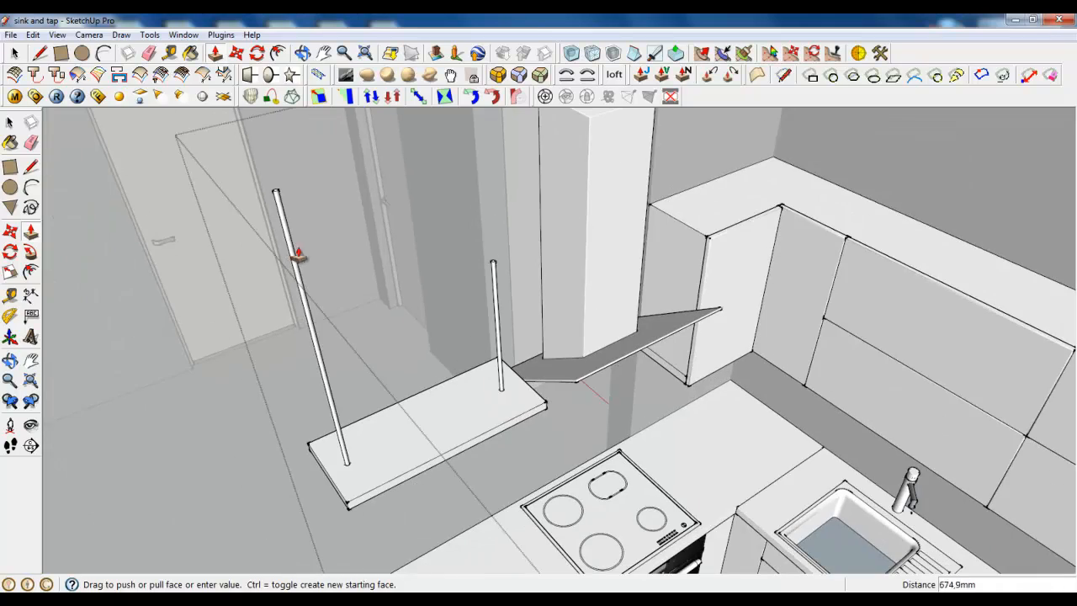
{"action": "left_click", "coordinate": [278, 196]}
Close the ring opening on the slab's underside, at the end away from the hood, with a line across it, and erase the line.
{"action": "scroll", "coordinate": [440, 365], "scroll_direction": "up", "scroll_amount": 5}
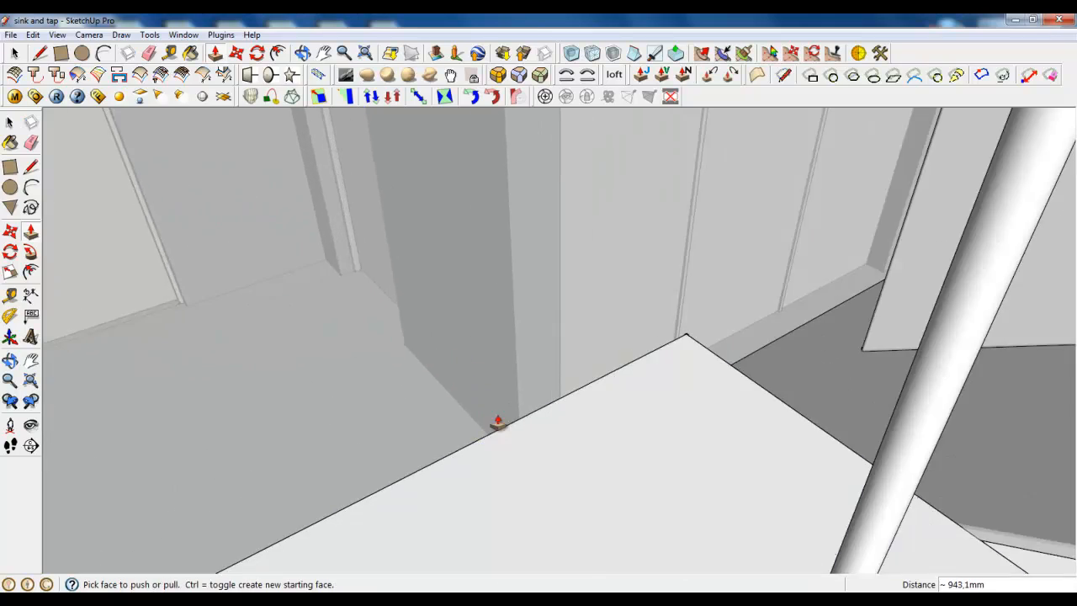
{"action": "scroll", "coordinate": [511, 431], "scroll_direction": "down", "scroll_amount": 5}
{"action": "middle_click_drag", "start_coordinate": [512, 432], "coordinate": [519, 365]}
{"action": "scroll", "coordinate": [519, 360], "scroll_direction": "up", "scroll_amount": 5}
{"action": "middle_click_drag", "start_coordinate": [344, 384], "coordinate": [391, 126]}
{"action": "scroll", "coordinate": [266, 392], "scroll_direction": "up", "scroll_amount": 8}
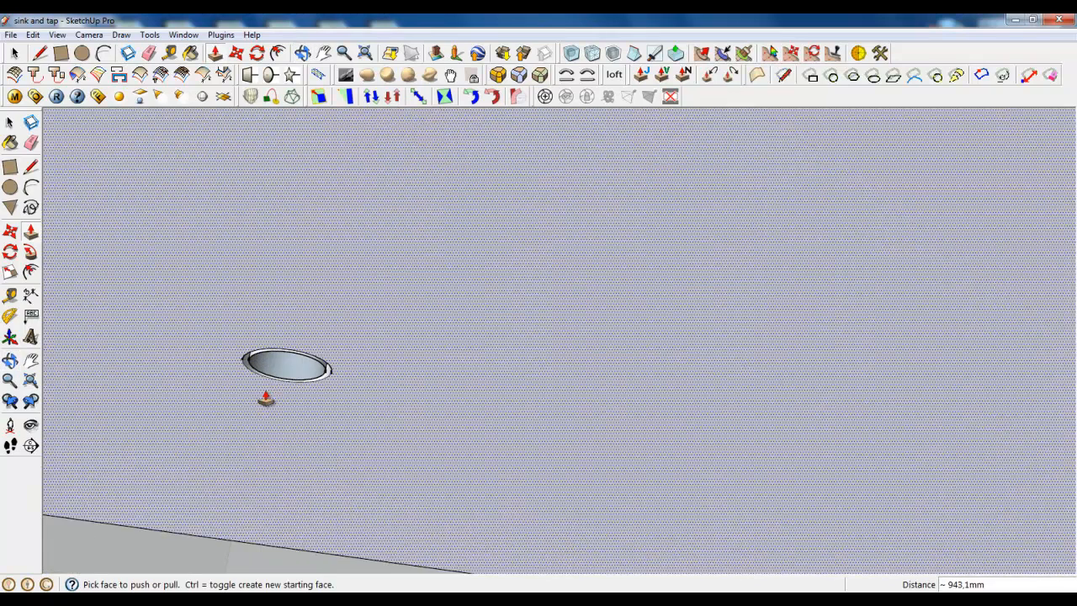
{"action": "key", "text": "l"}
{"action": "left_click", "coordinate": [259, 337]}
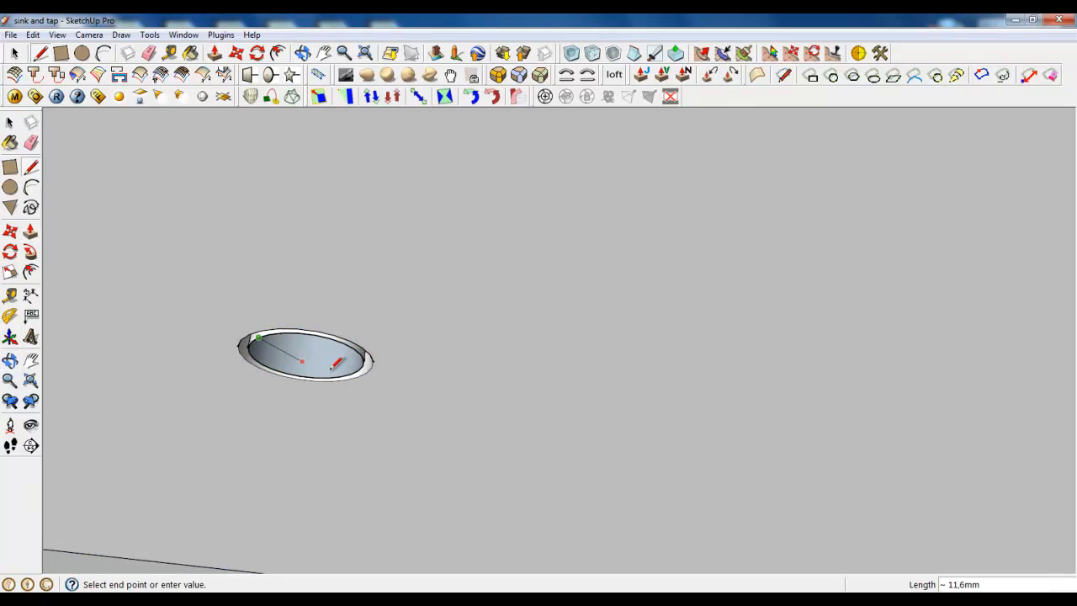
{"action": "left_click", "coordinate": [351, 372]}
{"action": "left_click", "coordinate": [148, 53]}
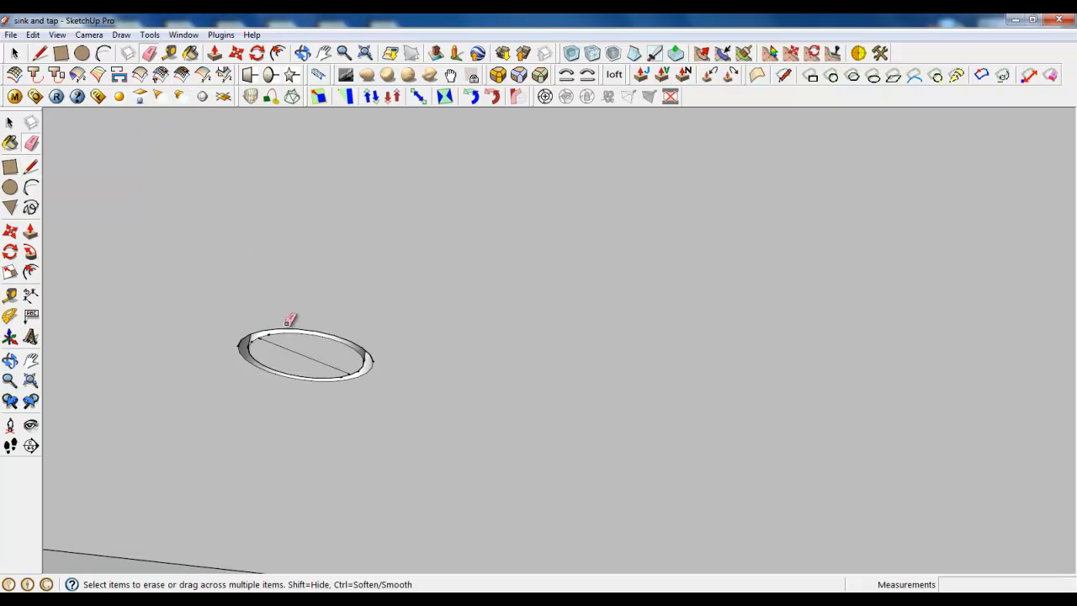
{"action": "left_click", "coordinate": [295, 353]}
Pull the closed disc down 30 mm as a short pin below the slab.
{"action": "left_click", "coordinate": [214, 52]}
{"action": "left_click_drag", "start_coordinate": [306, 318], "coordinate": [327, 455]}
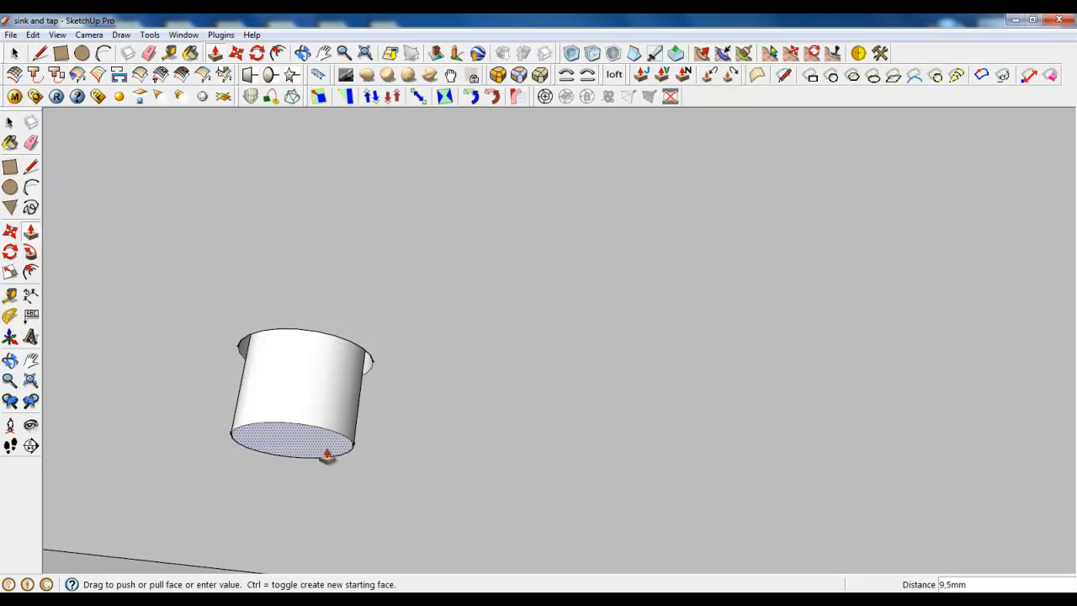
{"action": "type", "text": "30"}
{"action": "key", "text": "Return"}
Cap the other ring's underside opening, at the hood end, with a line across the inner circle, and remove the line.
{"action": "scroll", "coordinate": [322, 332], "scroll_direction": "down", "scroll_amount": 7}
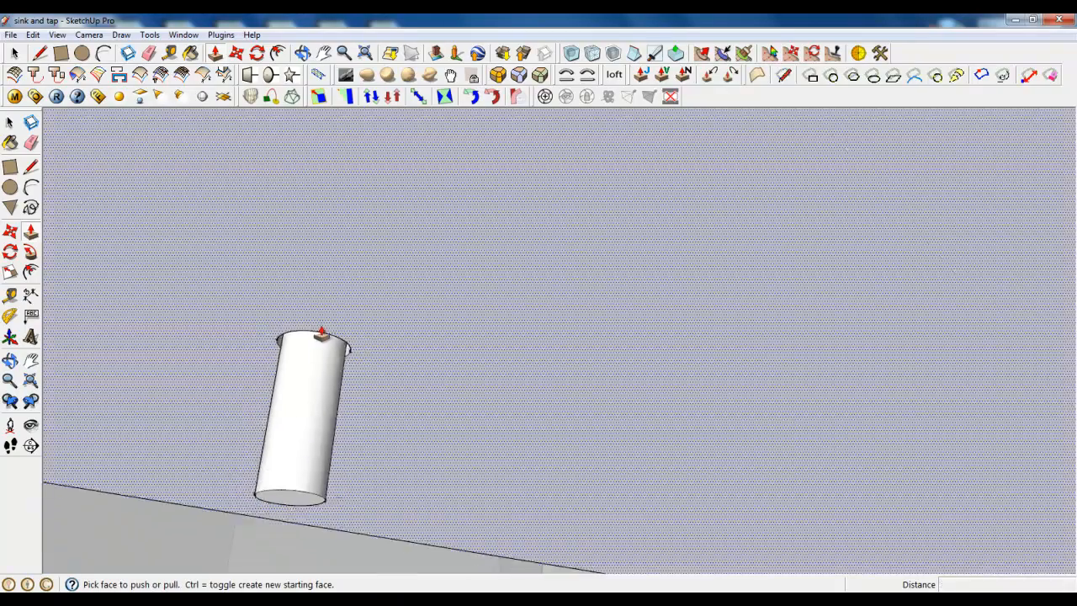
{"action": "middle_click_drag", "start_coordinate": [322, 323], "coordinate": [599, 367]}
{"action": "scroll", "coordinate": [707, 450], "scroll_direction": "up", "scroll_amount": 10}
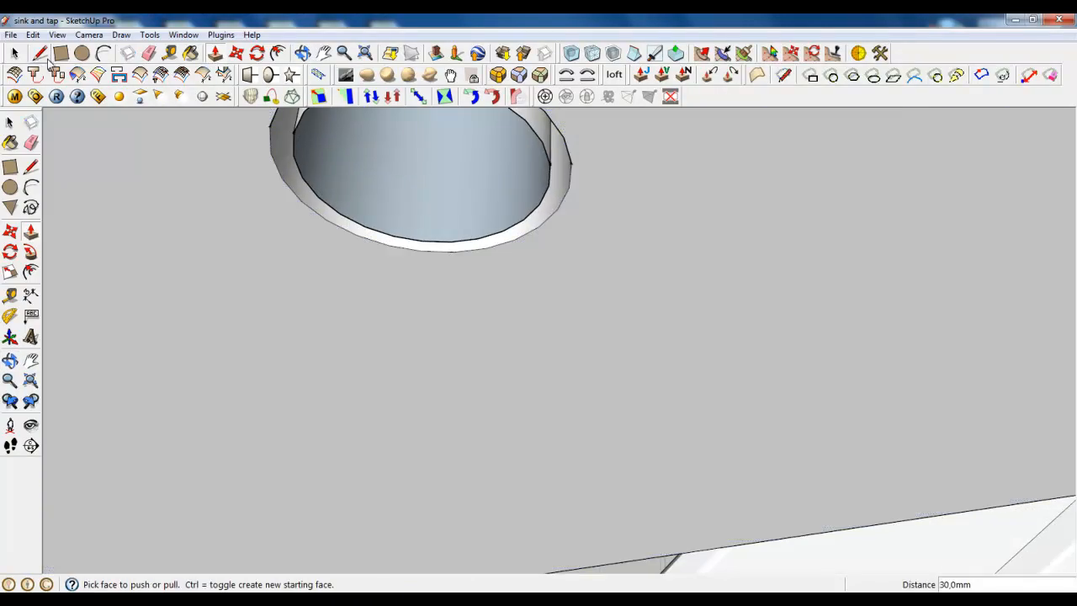
{"action": "left_click", "coordinate": [40, 53]}
{"action": "scroll", "coordinate": [418, 269], "scroll_direction": "down", "scroll_amount": 3}
{"action": "scroll", "coordinate": [412, 265], "scroll_direction": "up", "scroll_amount": 2}
{"action": "left_click", "coordinate": [409, 249]}
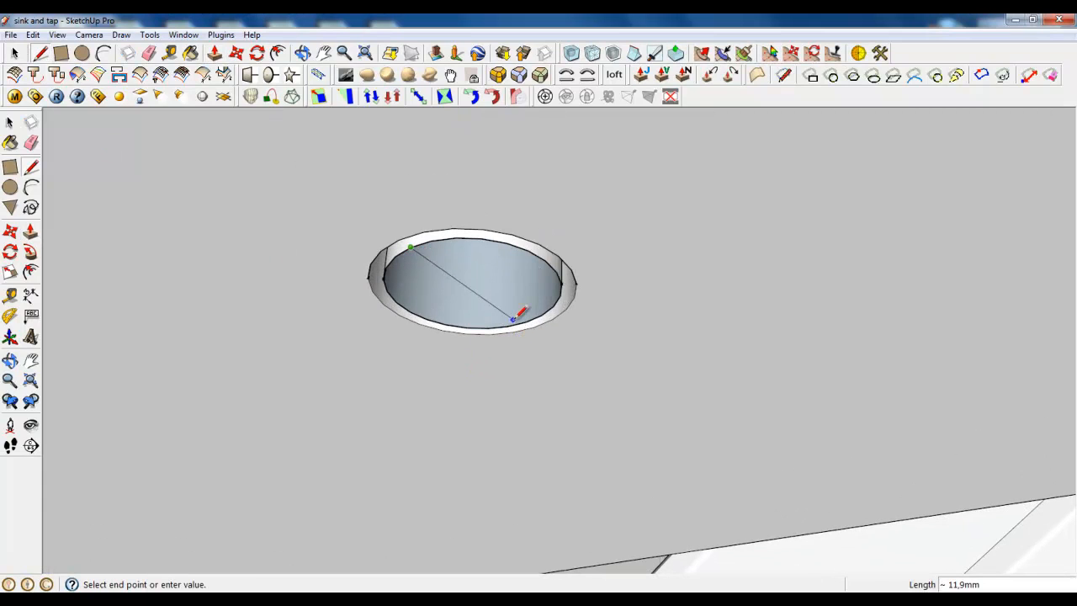
{"action": "left_click", "coordinate": [507, 325]}
{"action": "left_click", "coordinate": [15, 52]}
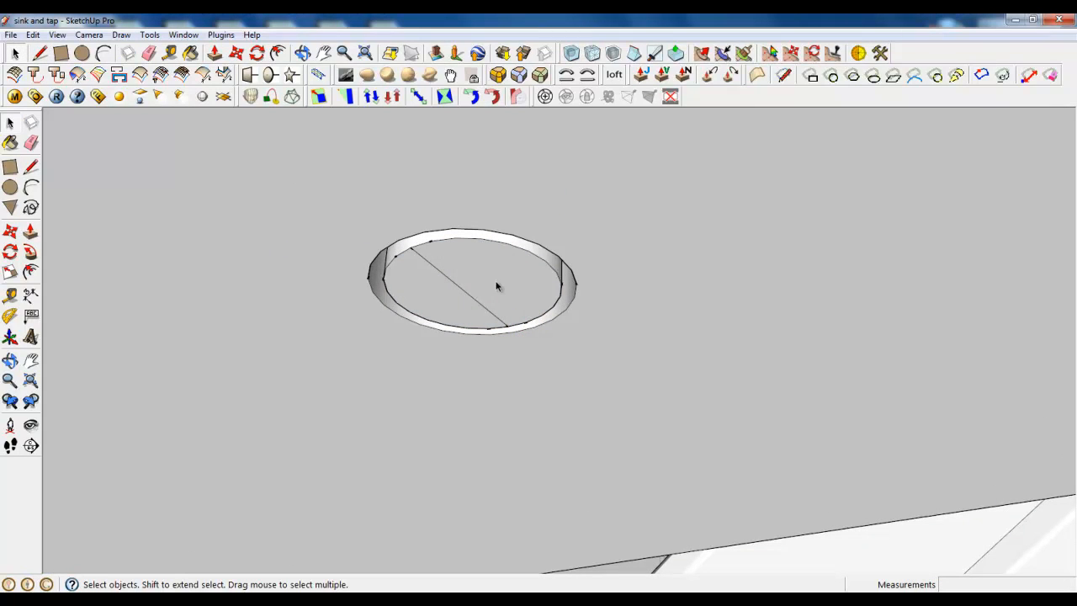
{"action": "left_click", "coordinate": [476, 301]}
Extrude the capped disc at the slab's hood end 30 mm downward to form the second pin.
{"action": "left_click", "coordinate": [216, 54]}
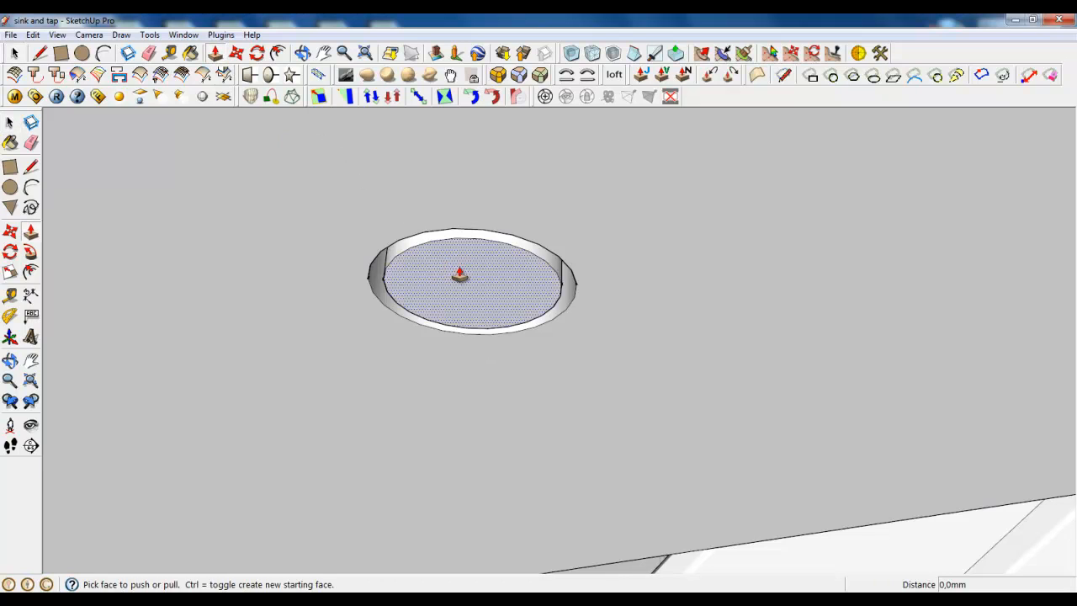
{"action": "left_click", "coordinate": [457, 283]}
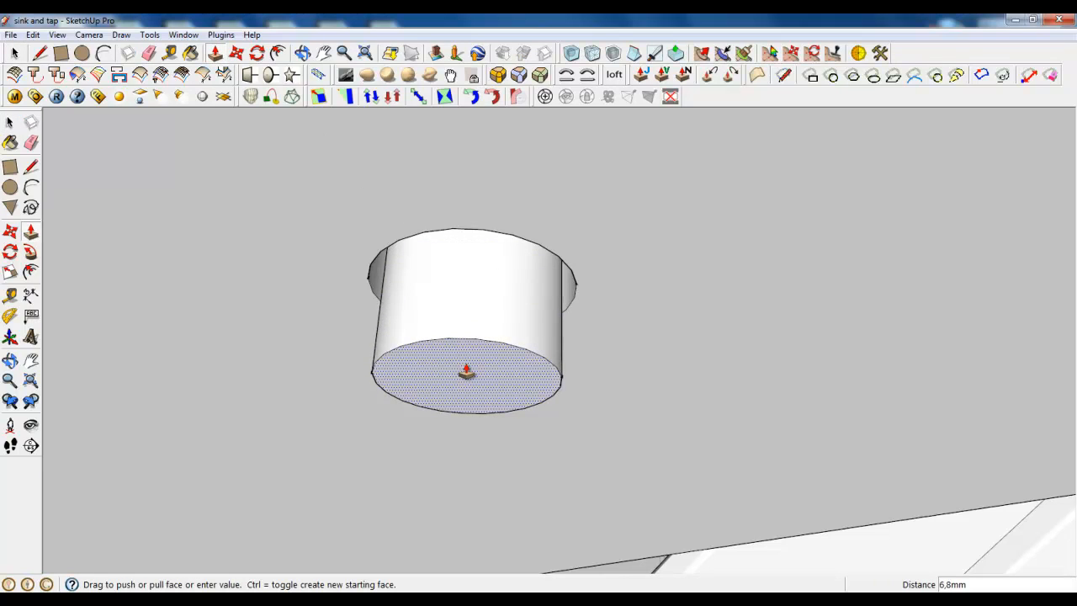
{"action": "key", "text": "Return"}
{"action": "scroll", "coordinate": [589, 385], "scroll_direction": "down", "scroll_amount": 8}
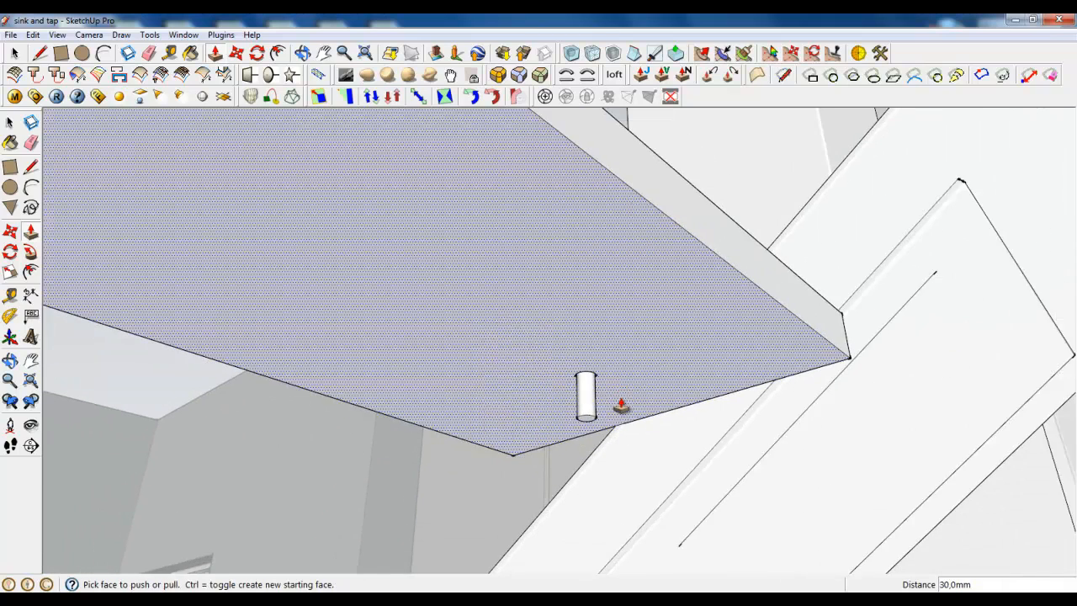
Round all of the slab's edges with Round Corner, using a 1.0 mm offset and 3 segments.
{"action": "left_click", "coordinate": [14, 53]}
{"action": "triple_click", "coordinate": [374, 259]}
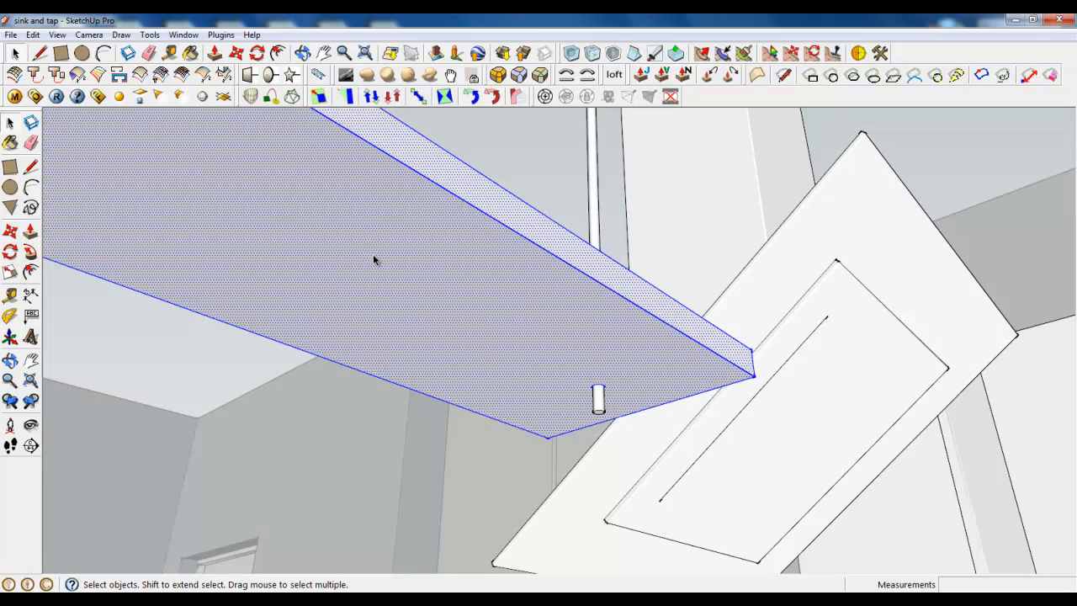
{"action": "left_click", "coordinate": [497, 76]}
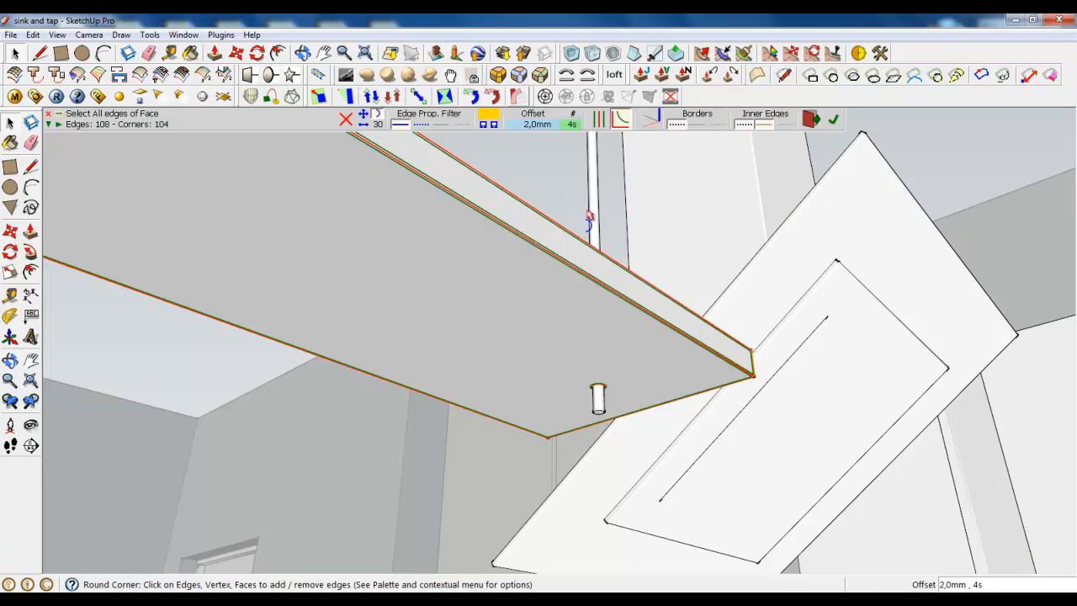
{"action": "key", "text": "Tab"}
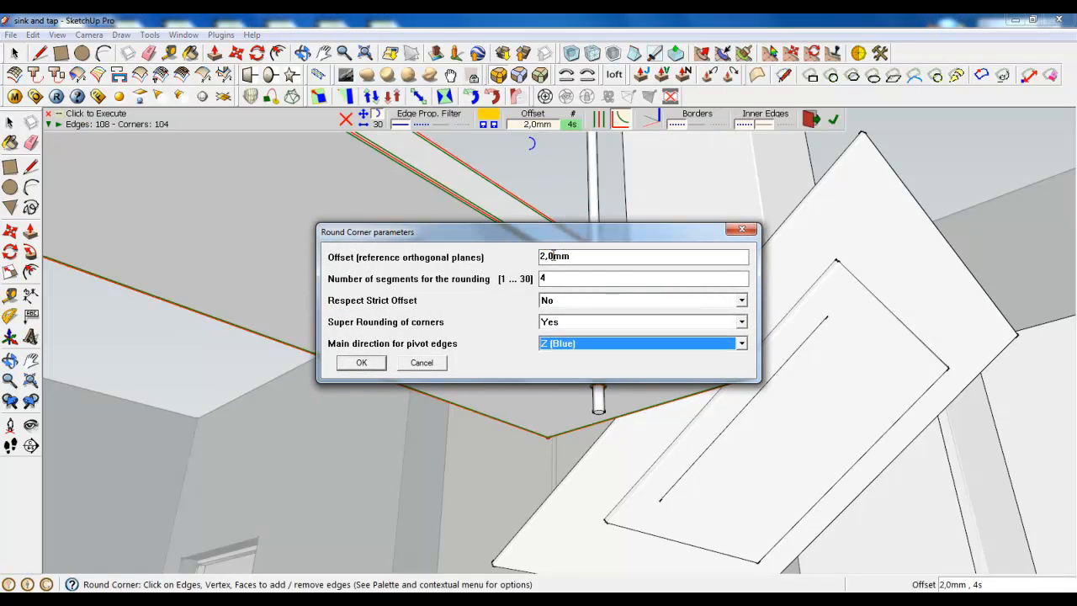
{"action": "left_click", "coordinate": [546, 255]}
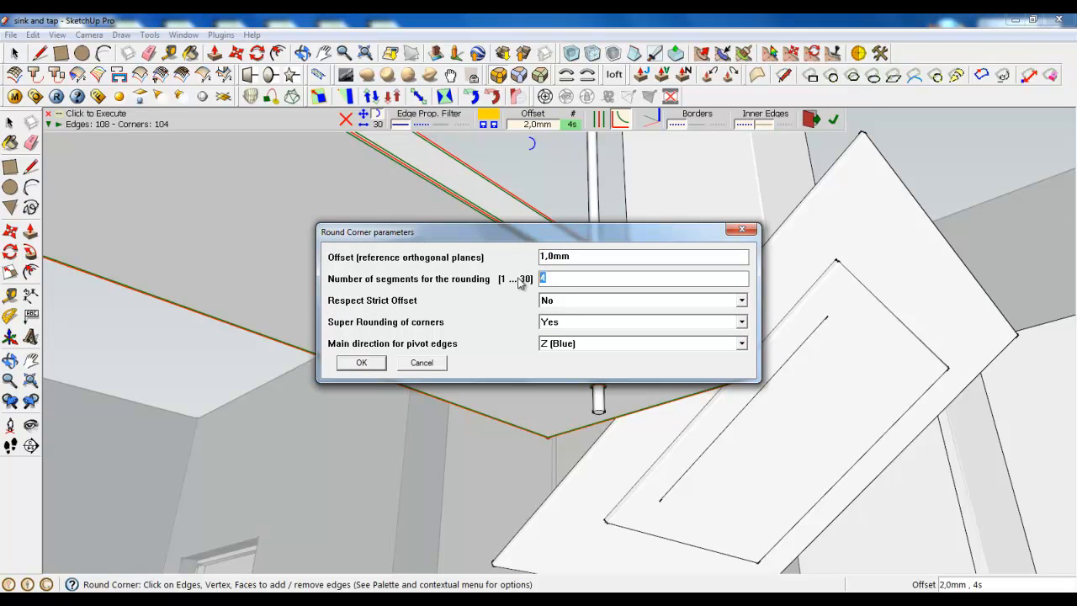
{"action": "left_click", "coordinate": [360, 363]}
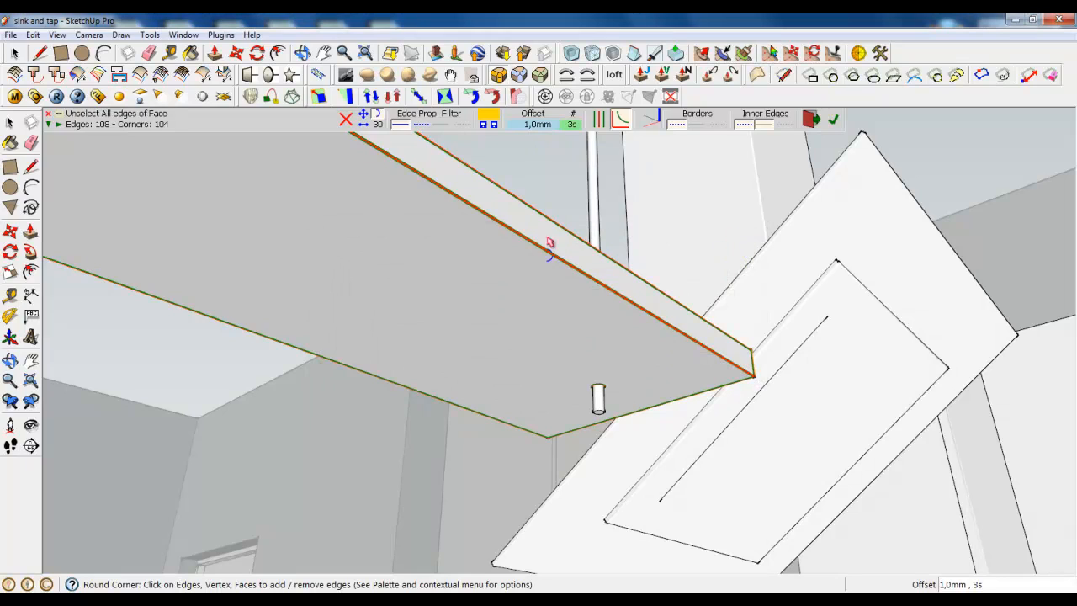
{"action": "left_click", "coordinate": [831, 120]}
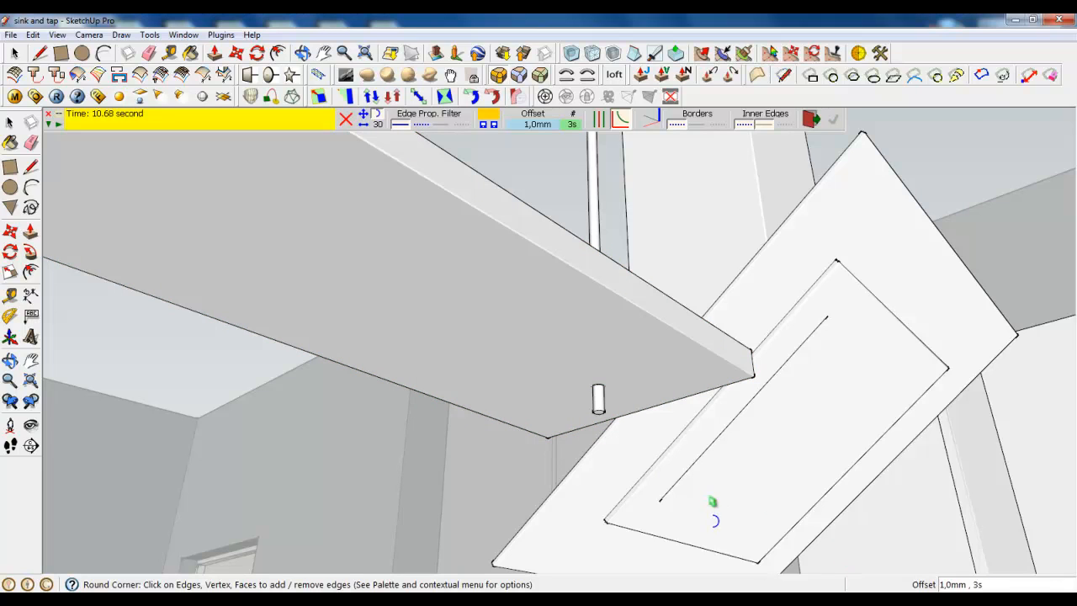
Round the lower end edges of both pins with the same 1.0 mm offset and 3 segments.
{"action": "scroll", "coordinate": [599, 431], "scroll_direction": "up", "scroll_amount": 8}
{"action": "left_click", "coordinate": [601, 404]}
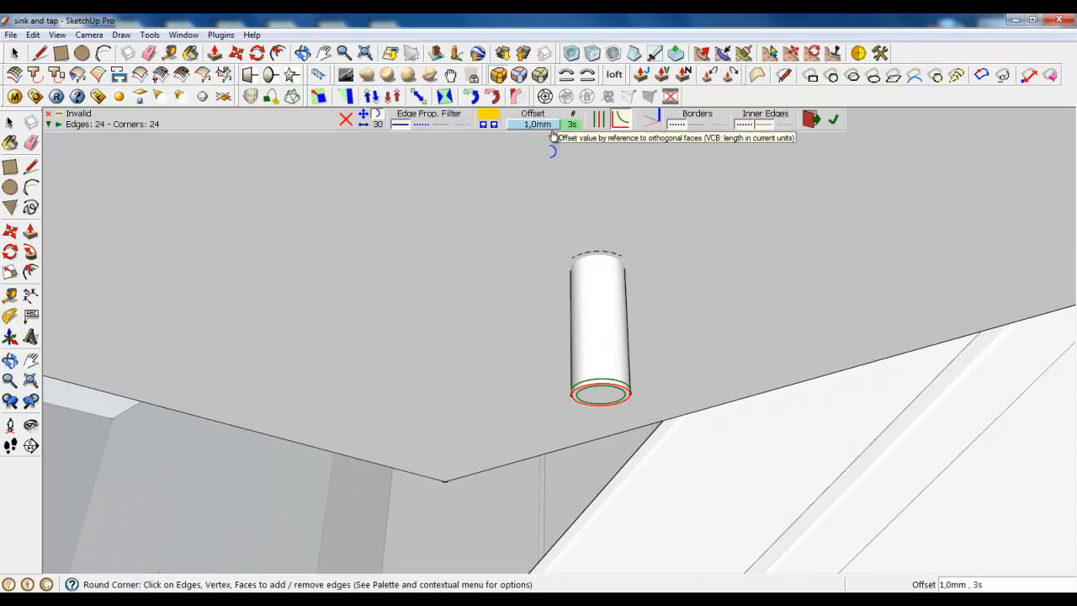
{"action": "scroll", "coordinate": [753, 385], "scroll_direction": "down", "scroll_amount": 10}
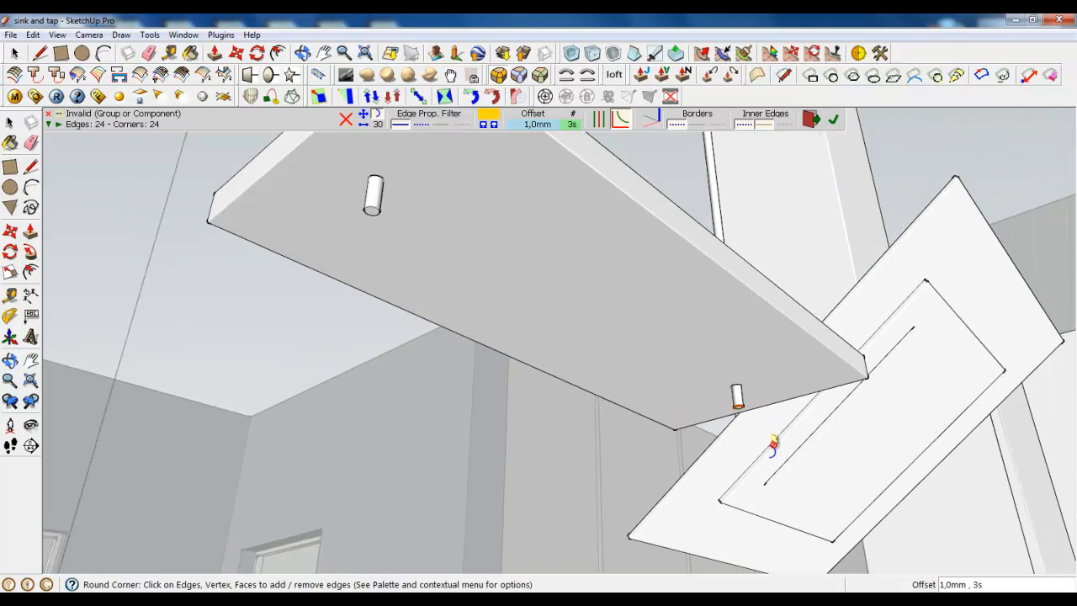
{"action": "scroll", "coordinate": [418, 232], "scroll_direction": "up", "scroll_amount": 10}
{"action": "left_click", "coordinate": [438, 263]}
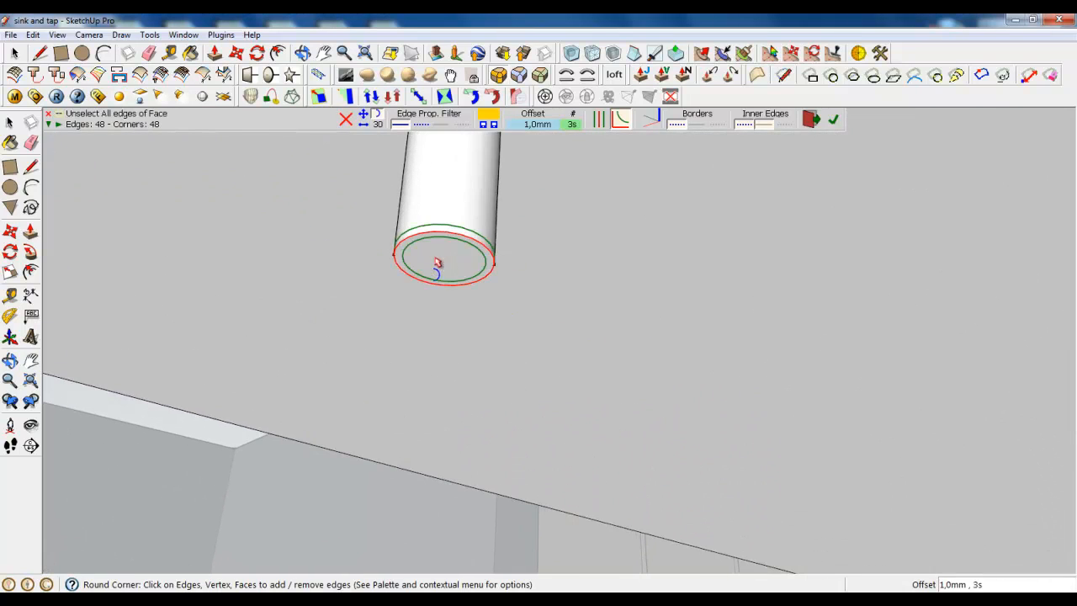
{"action": "left_click", "coordinate": [833, 119]}
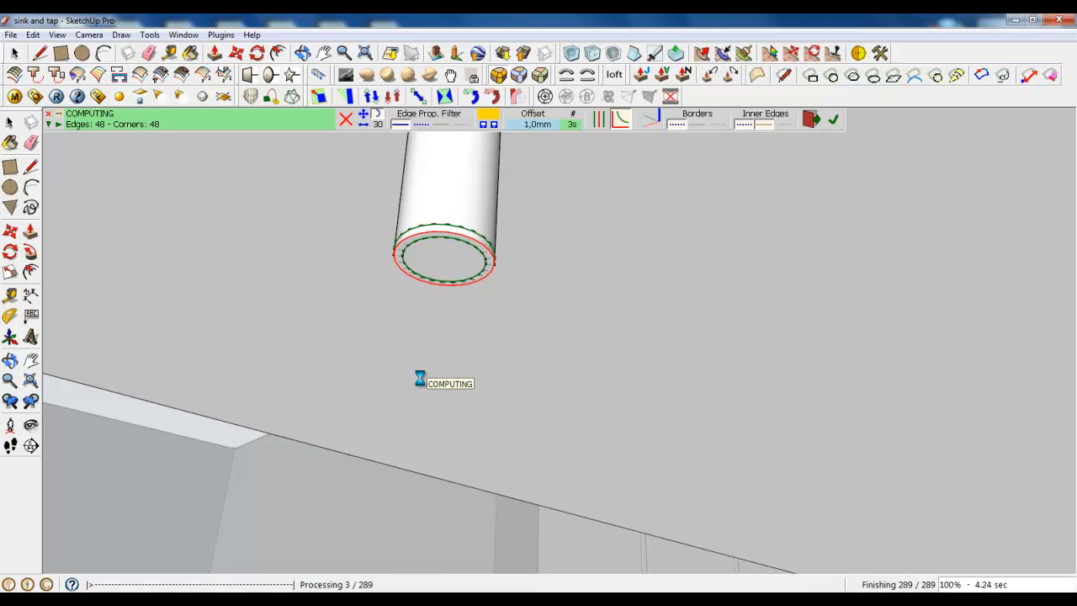
Select the bottom edge of the wall cabinet's end beside the hood and bring up its editing options.
{"action": "scroll", "coordinate": [420, 389], "scroll_direction": "down", "scroll_amount": 5}
{"action": "middle_click_drag", "start_coordinate": [417, 394], "coordinate": [567, 442]}
{"action": "scroll", "coordinate": [550, 454], "scroll_direction": "down", "scroll_amount": 4}
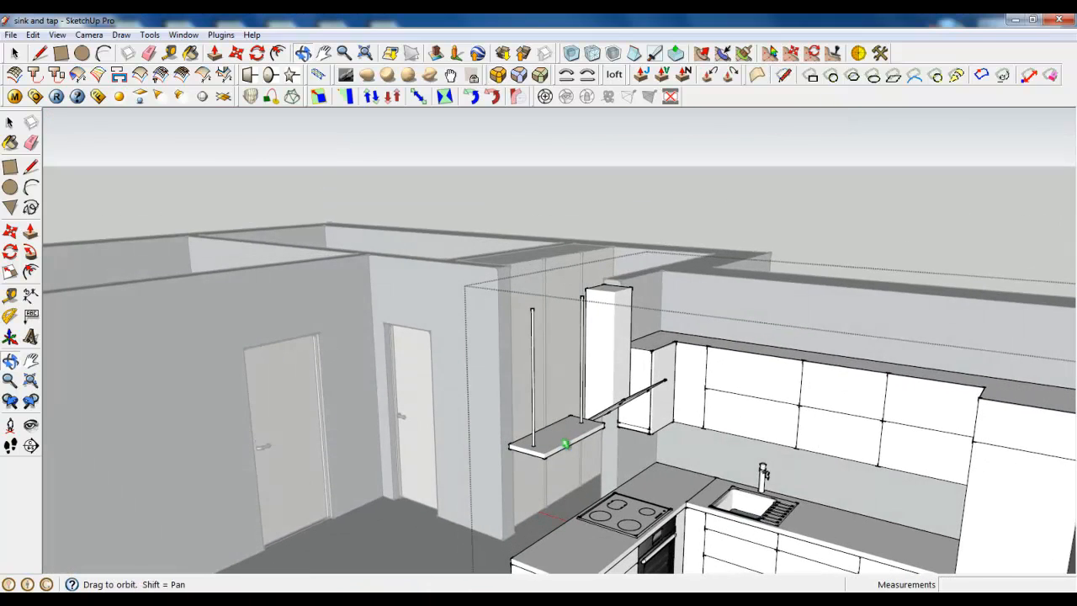
{"action": "left_click", "coordinate": [15, 53]}
{"action": "scroll", "coordinate": [425, 336], "scroll_direction": "down", "scroll_amount": 2}
{"action": "scroll", "coordinate": [542, 451], "scroll_direction": "up", "scroll_amount": 6}
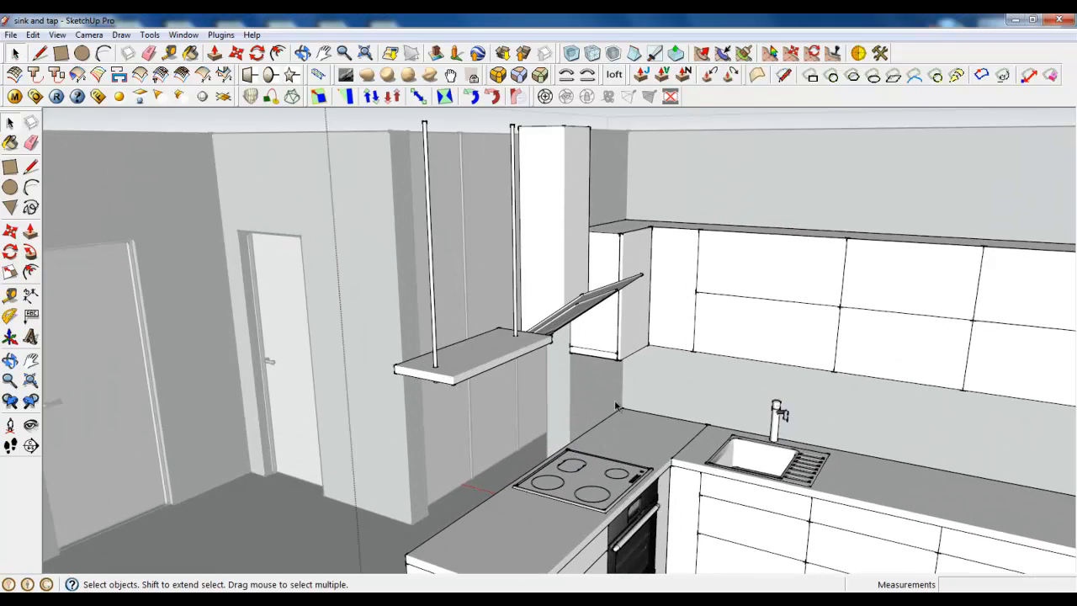
{"action": "right_click", "coordinate": [612, 358]}
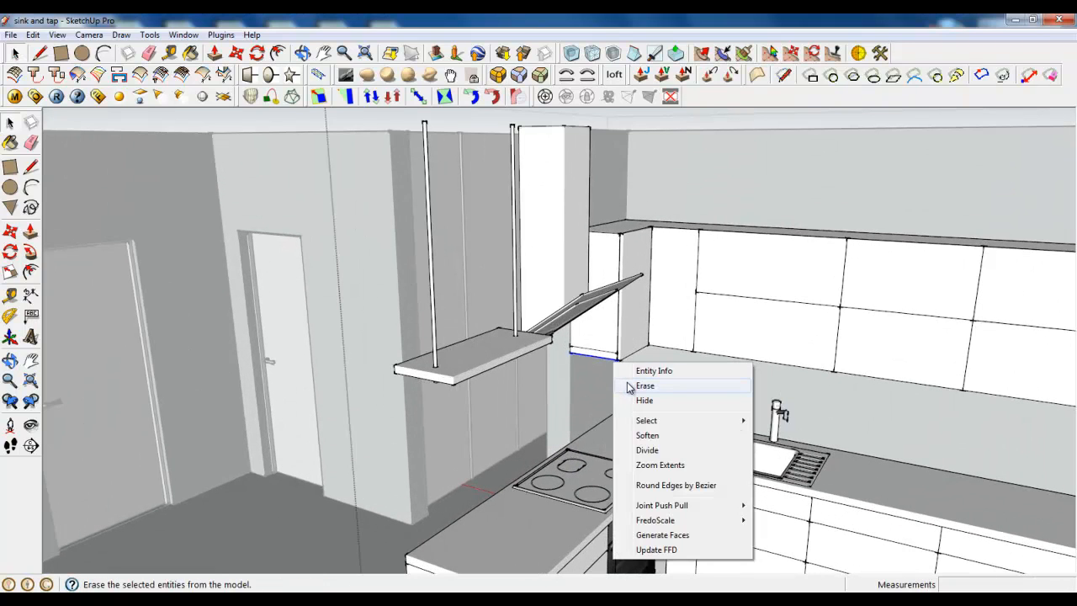